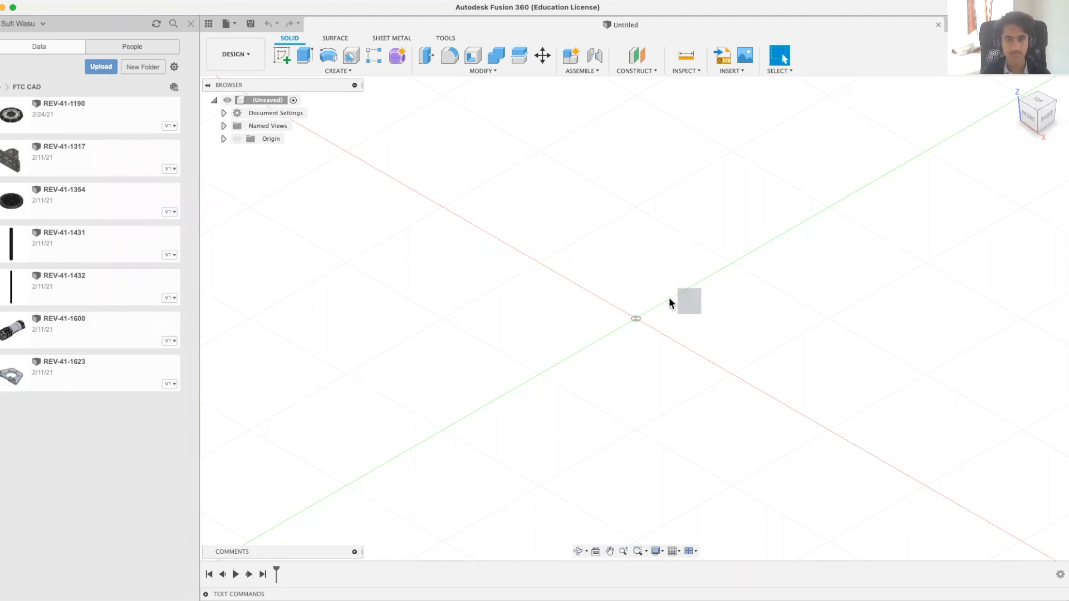
Step: Save the new design as Drivetrain in the FTC CAD project
key(super+s)
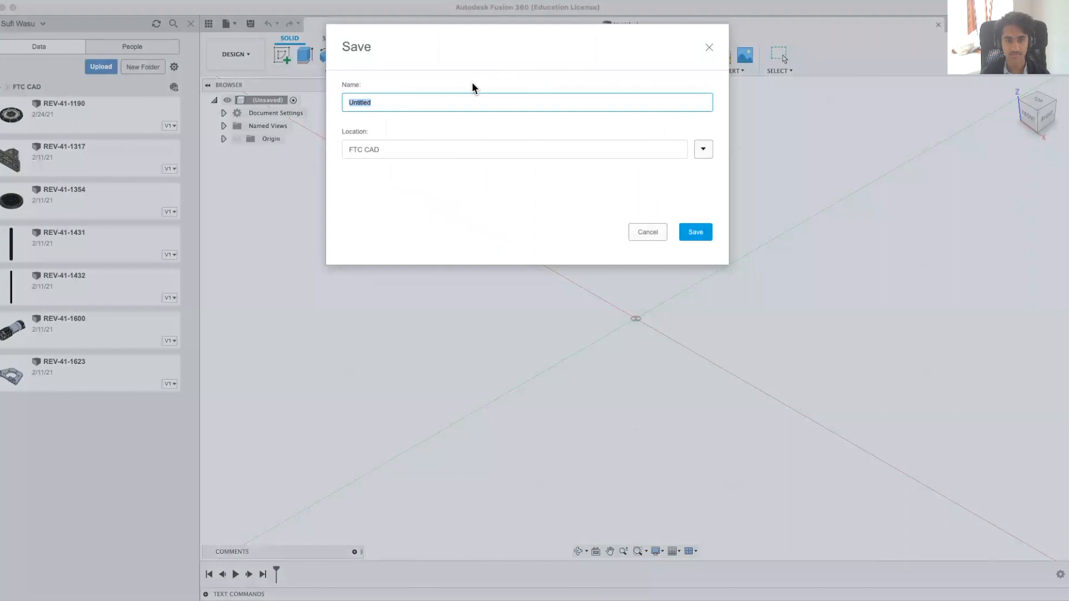
text(Drivetrain)
click(687, 233)
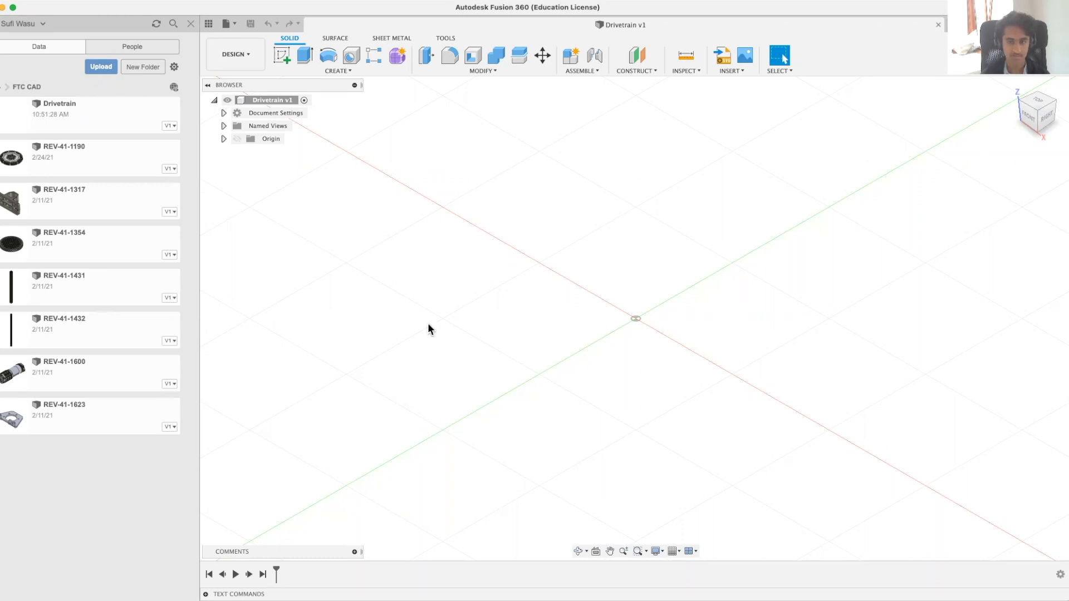
Step: Insert the REV-41-1432 extrusion into the design and rotate it -90 degrees about the Y axis so it lies flat
right_click(79, 333)
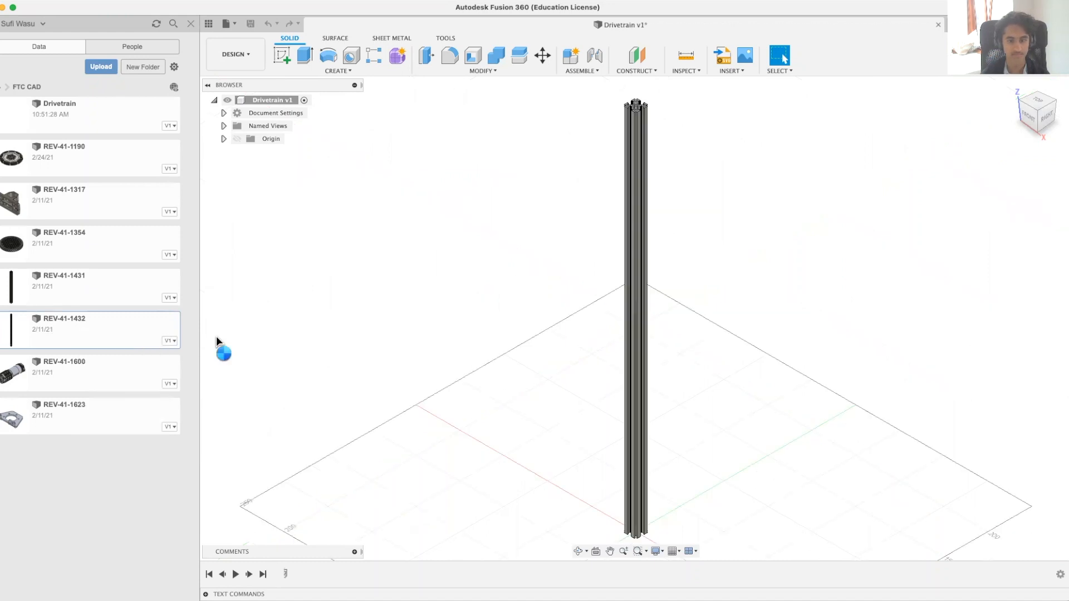
scroll(599, 325, down, 3)
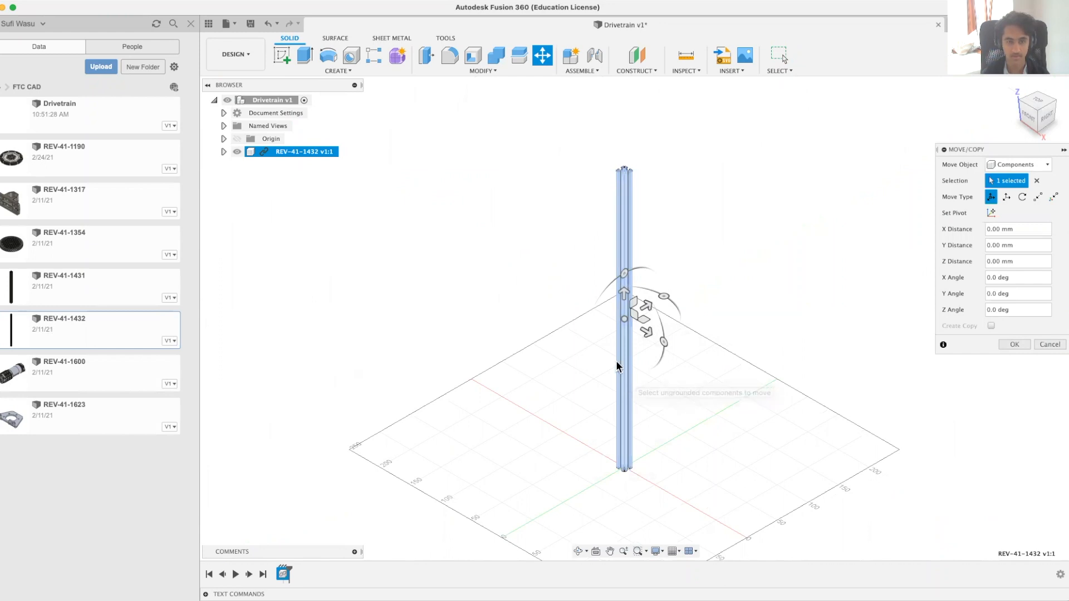
shift+middle_drag(716, 339, 743, 344)
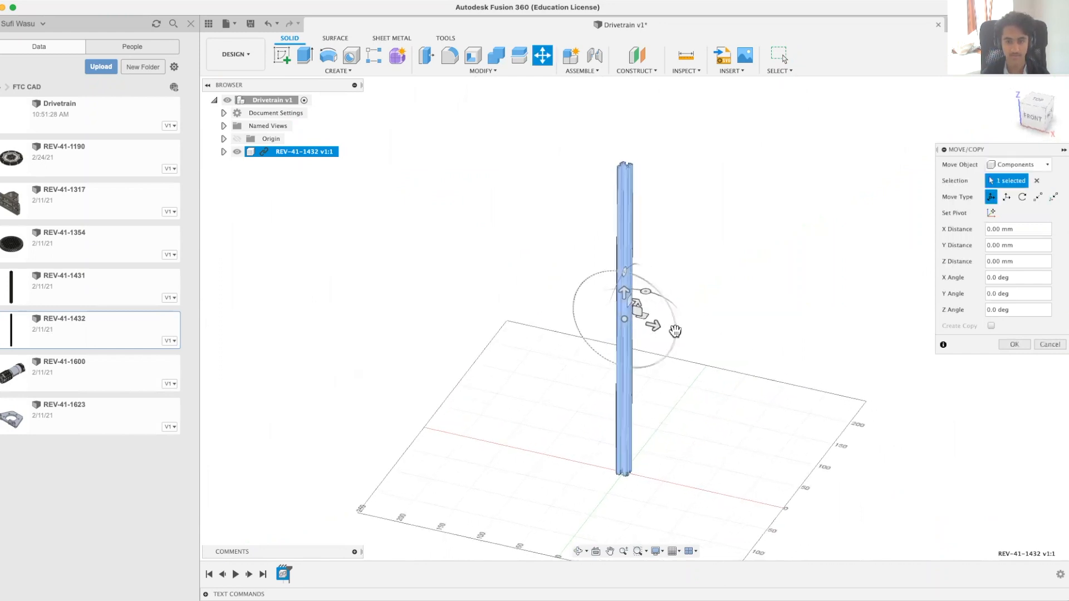
drag(675, 330, 626, 268)
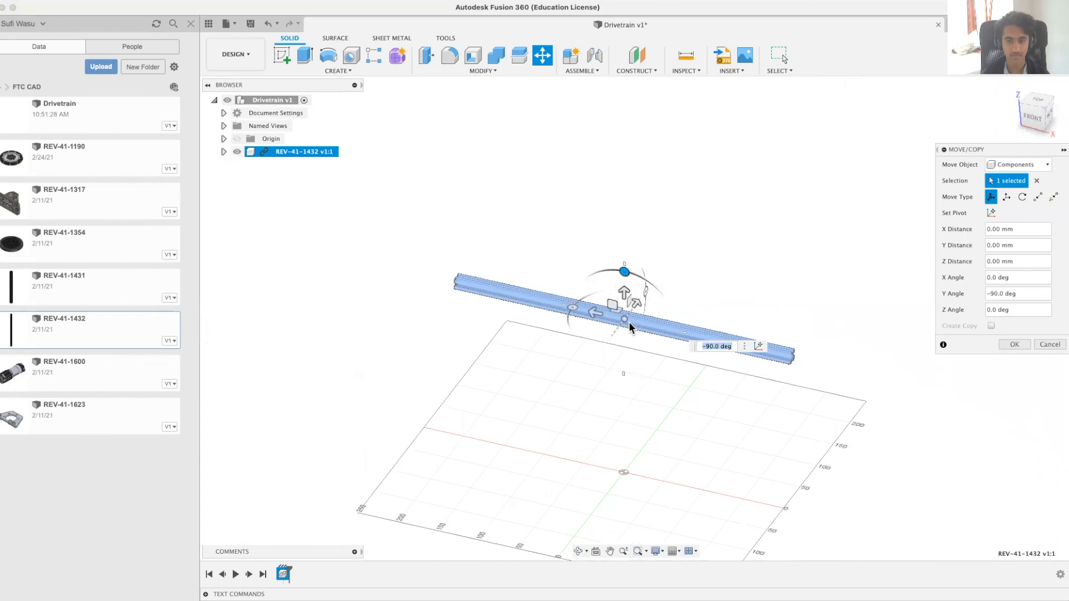
shift+middle_drag(558, 425, 566, 451)
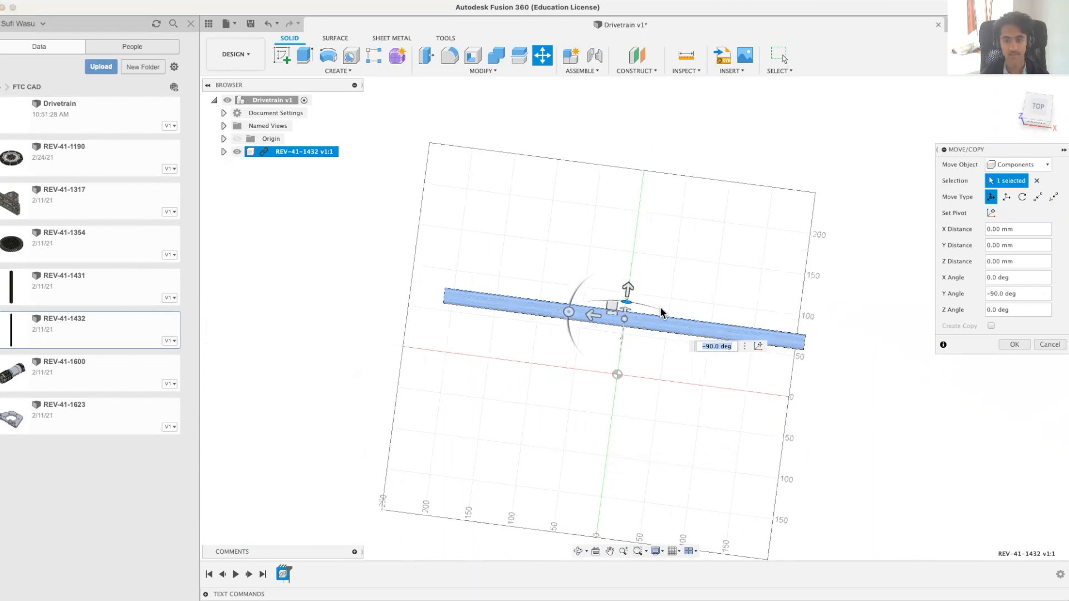
shift+middle_drag(642, 493, 641, 434)
click(1006, 344)
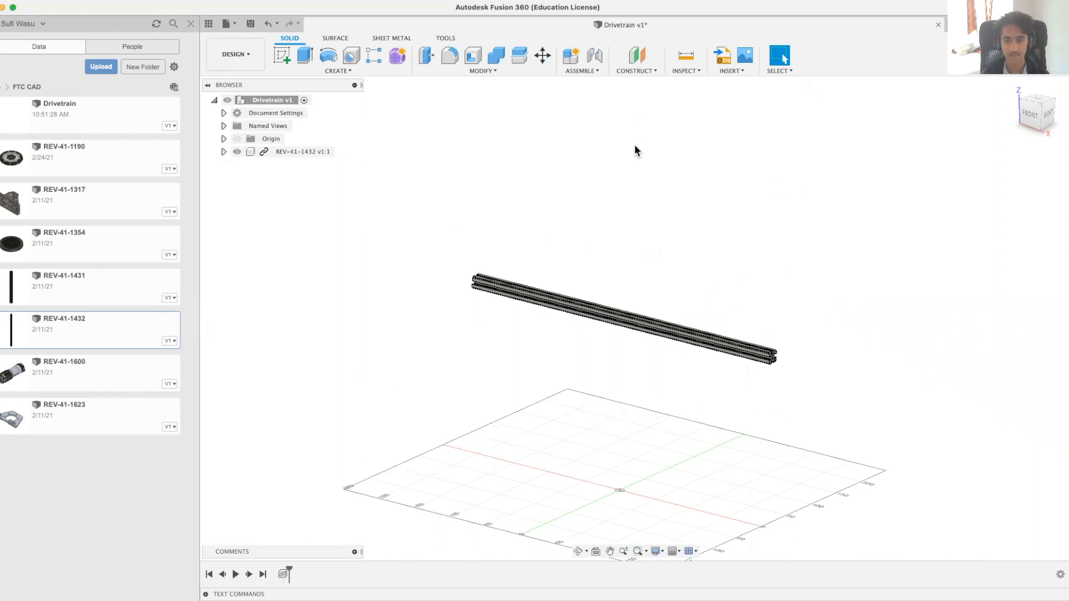
Step: Try moving the ungrounded extrusion freely across the workspace, and undo that move
shift+middle_drag(867, 329, 858, 337)
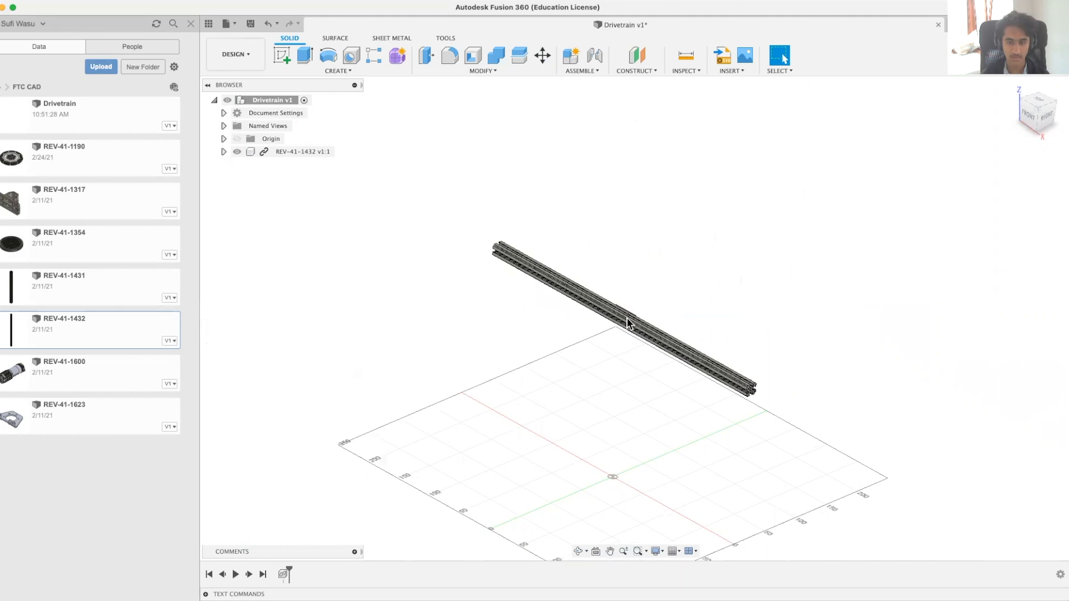
drag(633, 309, 540, 334)
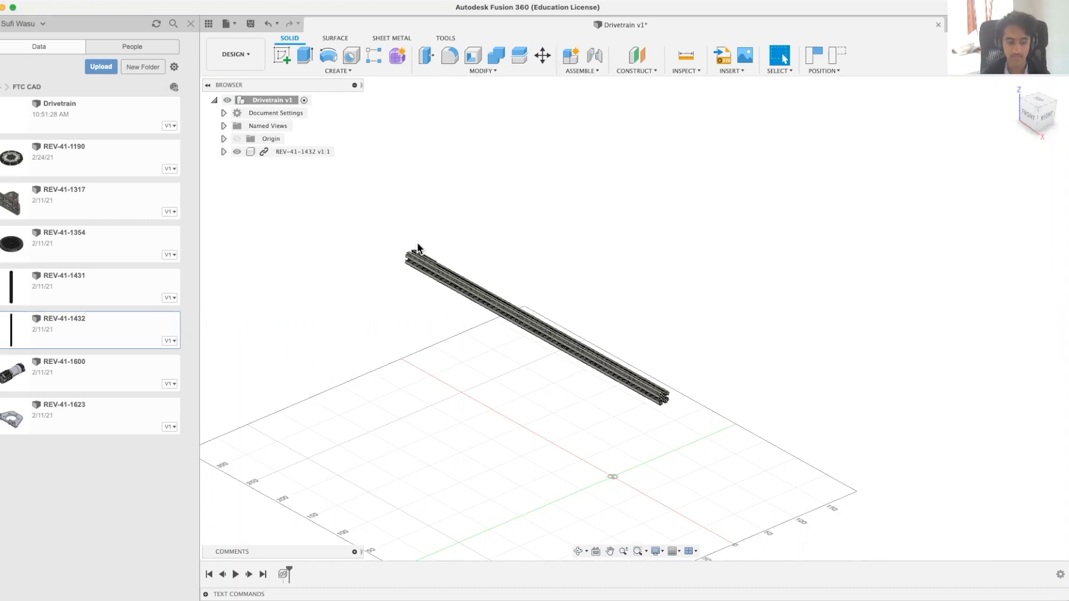
key(super+z)
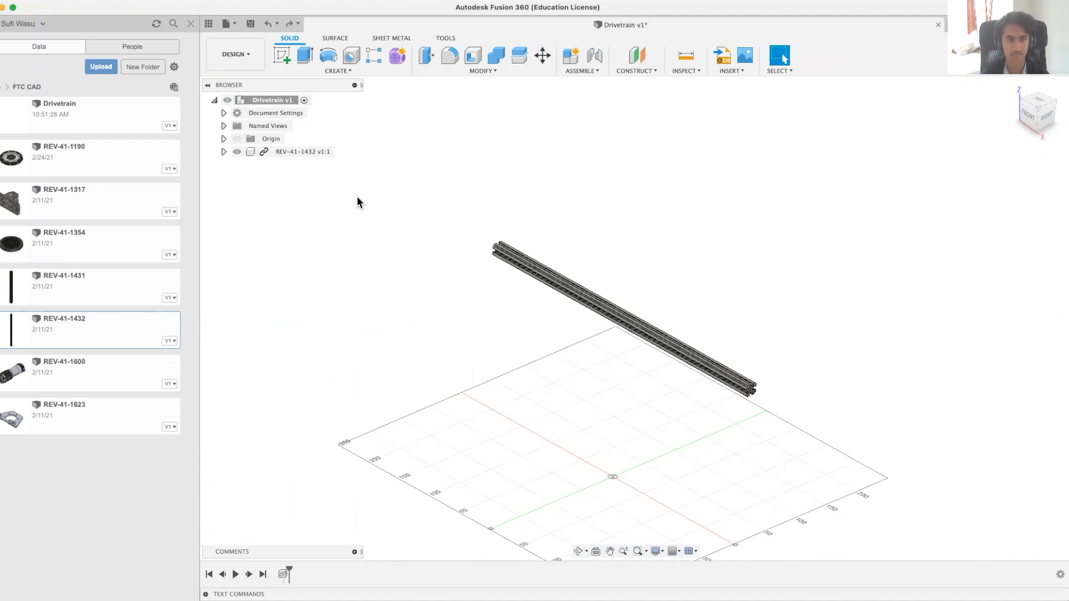
Step: Ground the REV-41-1432 extrusion so it stays fixed in place, and clear the selection
right_click(308, 155)
click(333, 176)
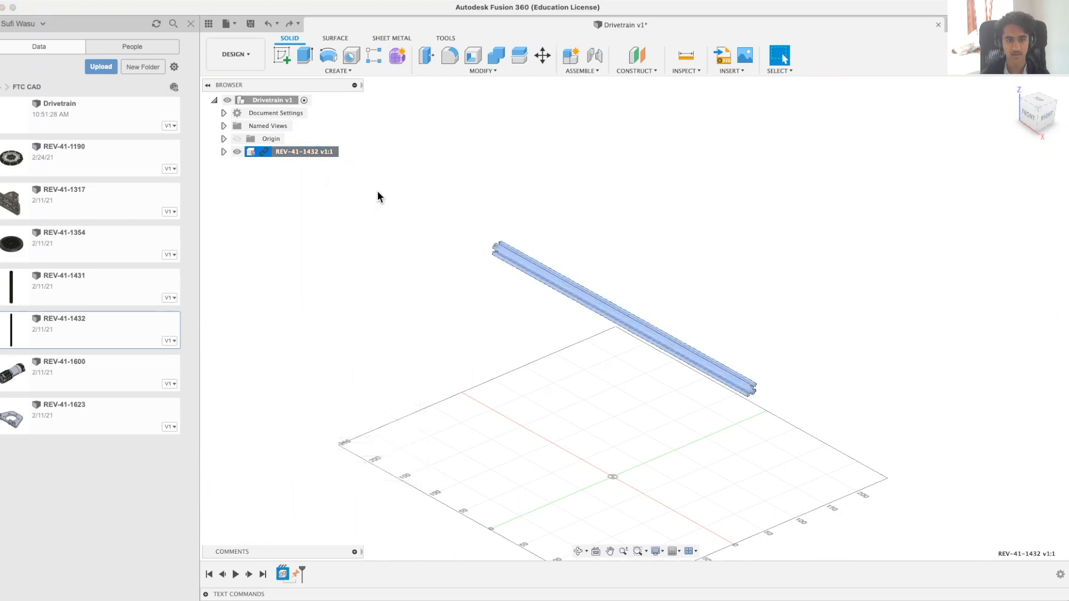
click(430, 312)
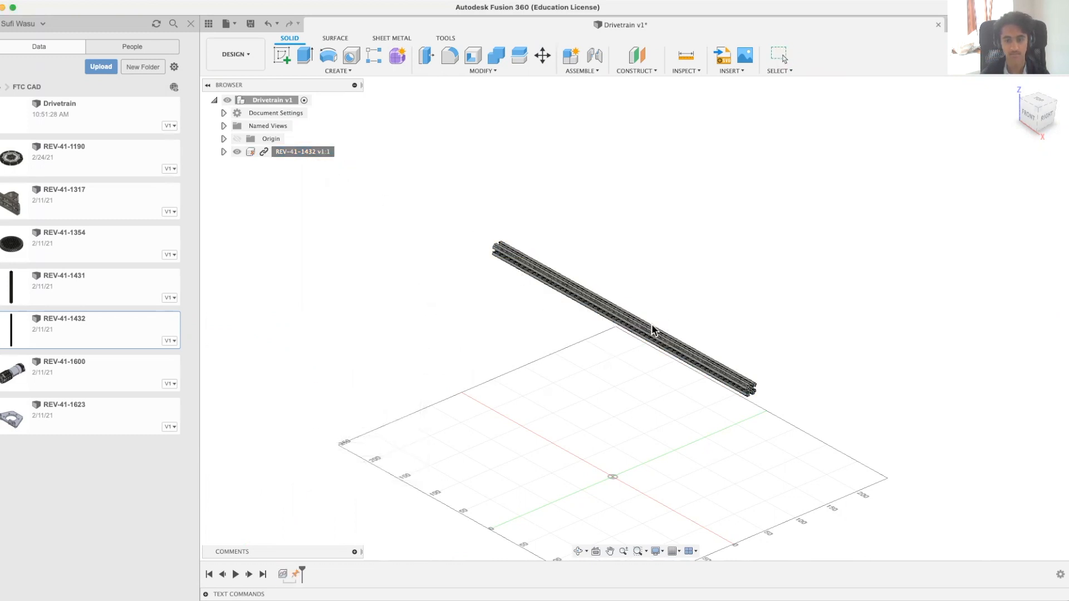
Step: Inspect the grounded extrusion from several angles and return to the home view
shift+middle_drag(628, 401, 602, 397)
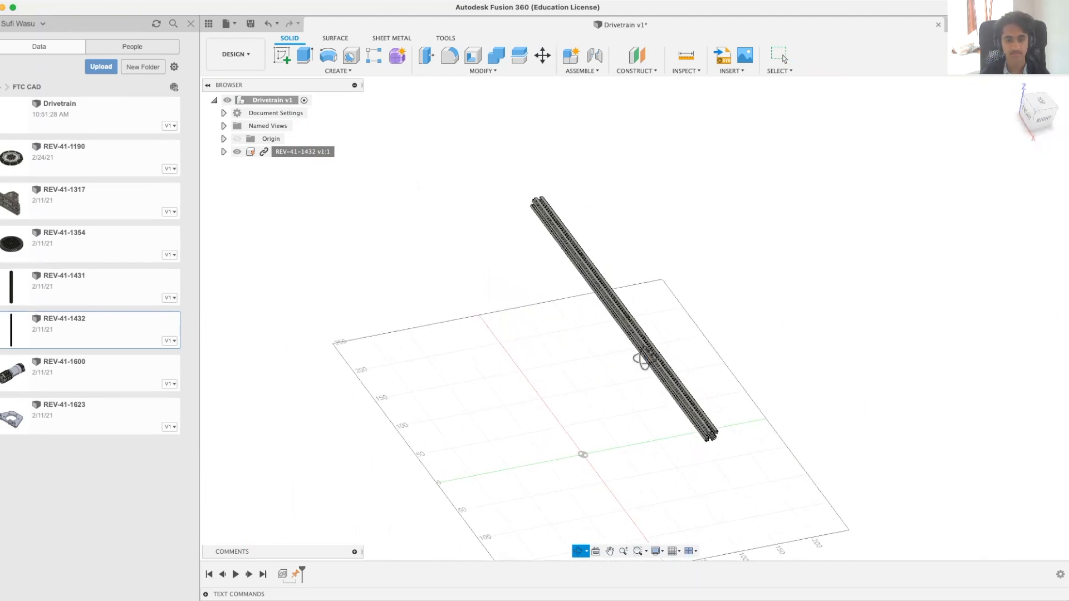
middle_drag(468, 201, 586, 223)
middle_drag(544, 304, 461, 386)
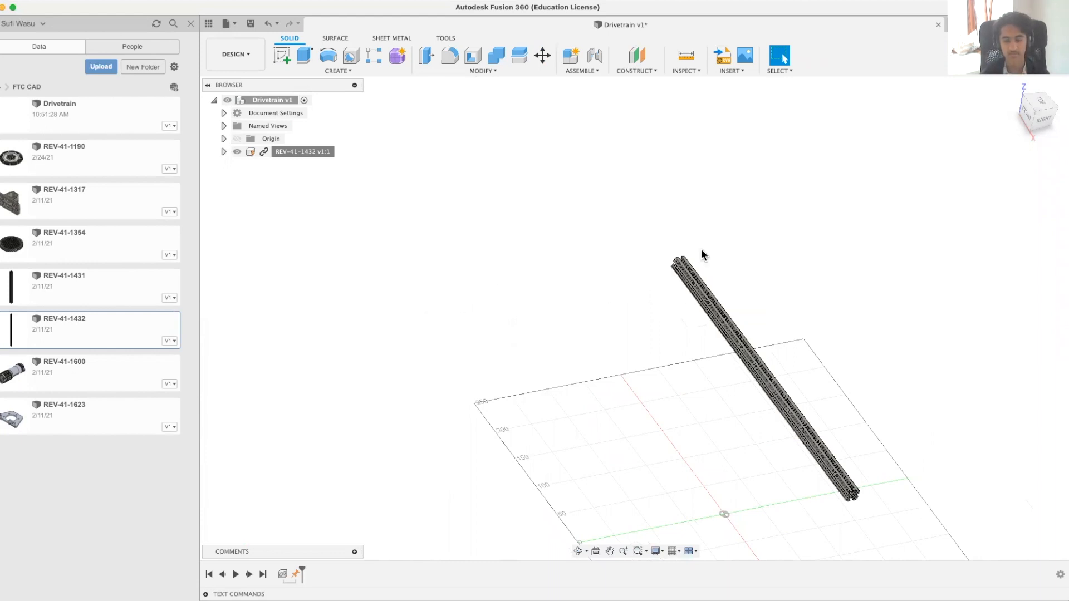
shift+middle_drag(628, 318, 620, 322)
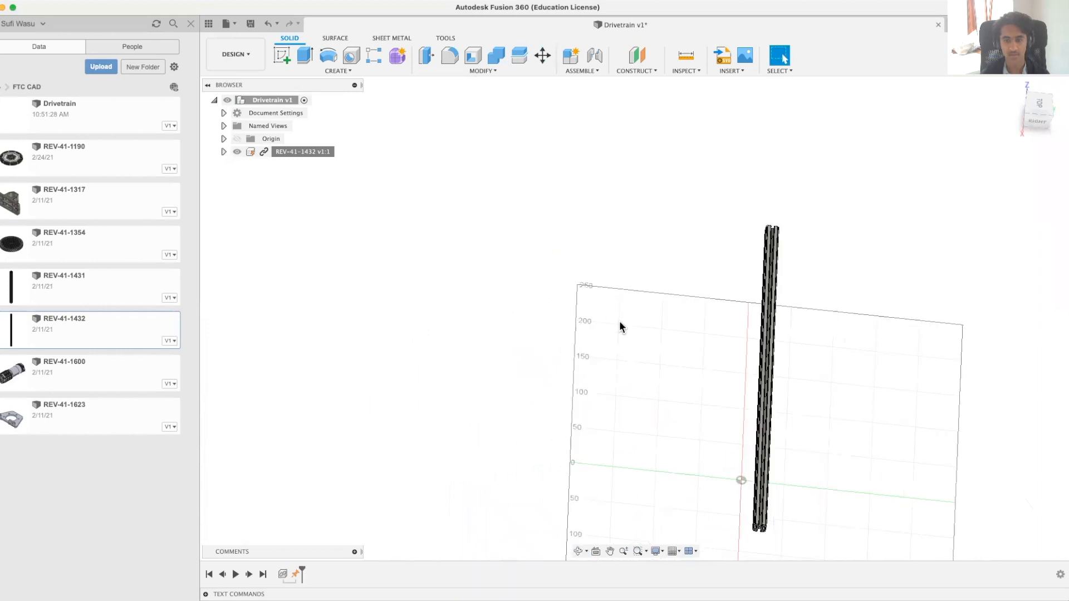
click(1011, 88)
scroll(557, 211, down, 4)
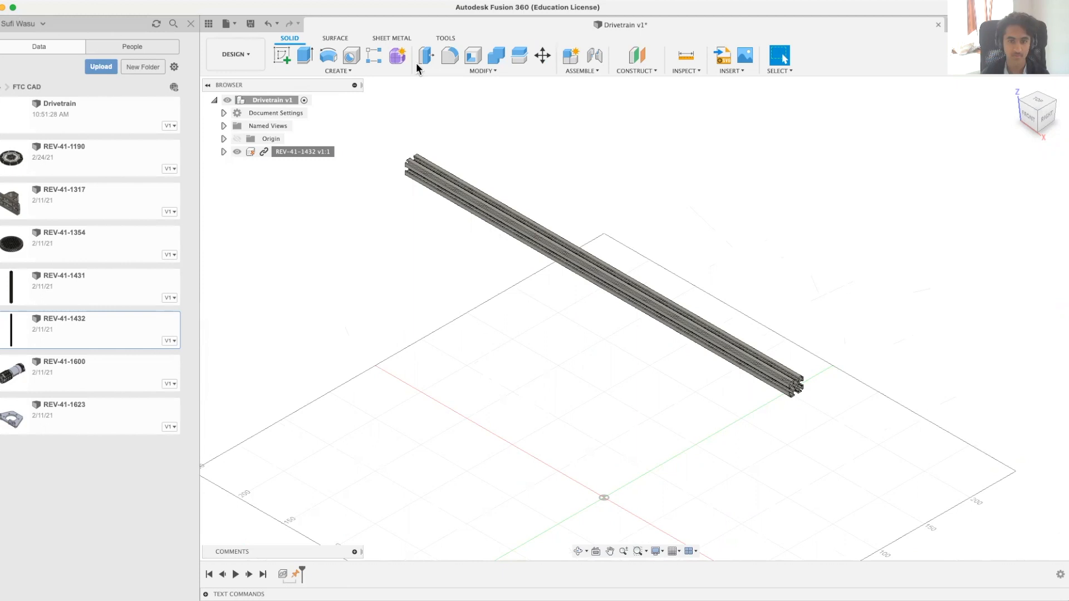
middle_drag(434, 292, 500, 299)
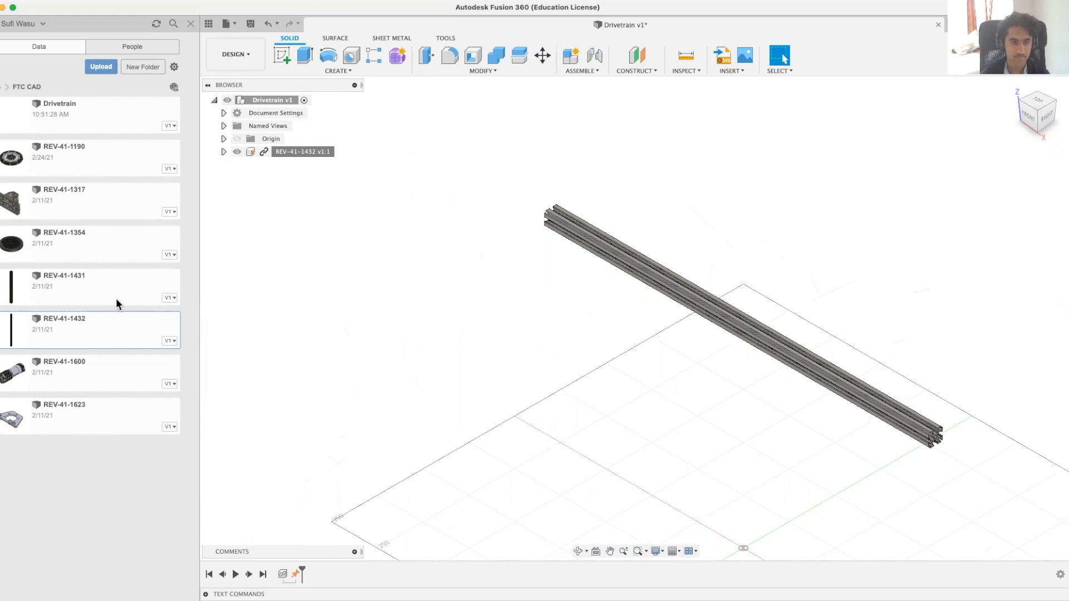
Step: Insert a second REV-41-1432, rotate it 90 degrees about X, and move it about -203 mm in X, -79 mm in Y and 282 mm in Z
right_click(116, 333)
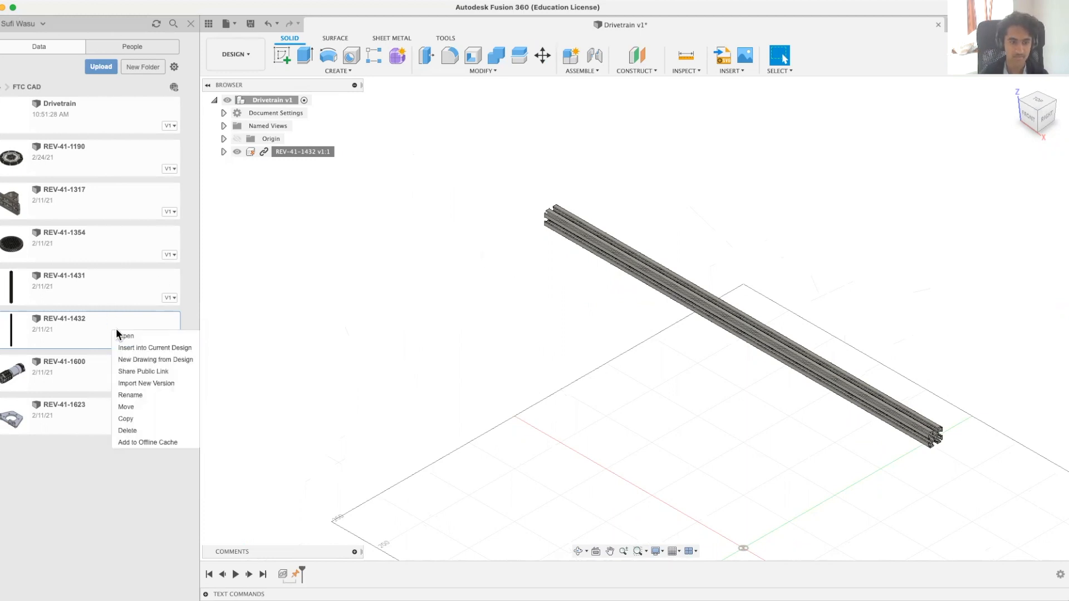
click(145, 349)
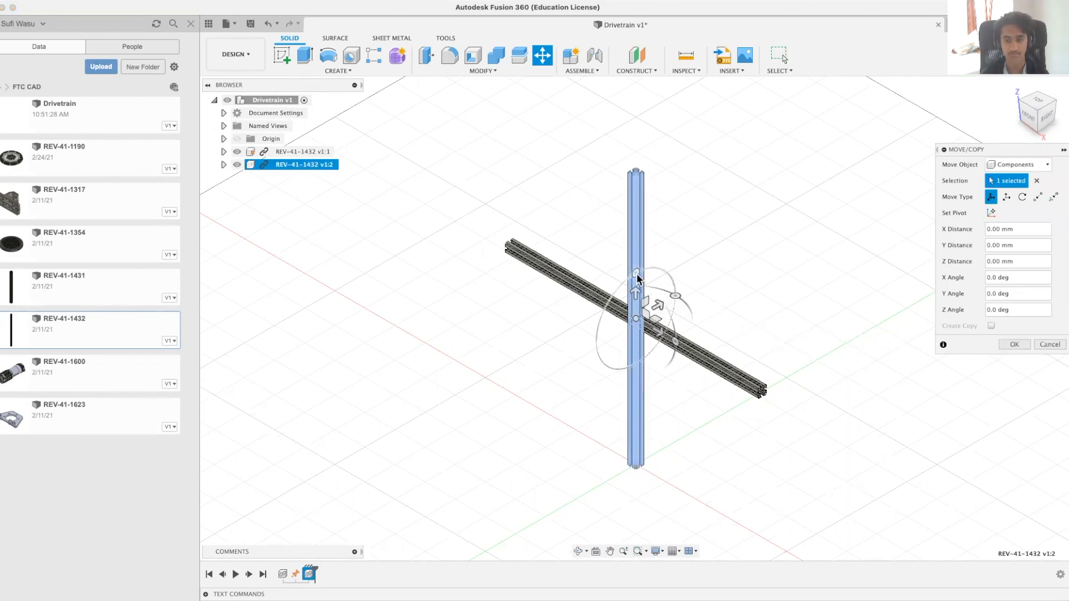
drag(637, 276, 596, 341)
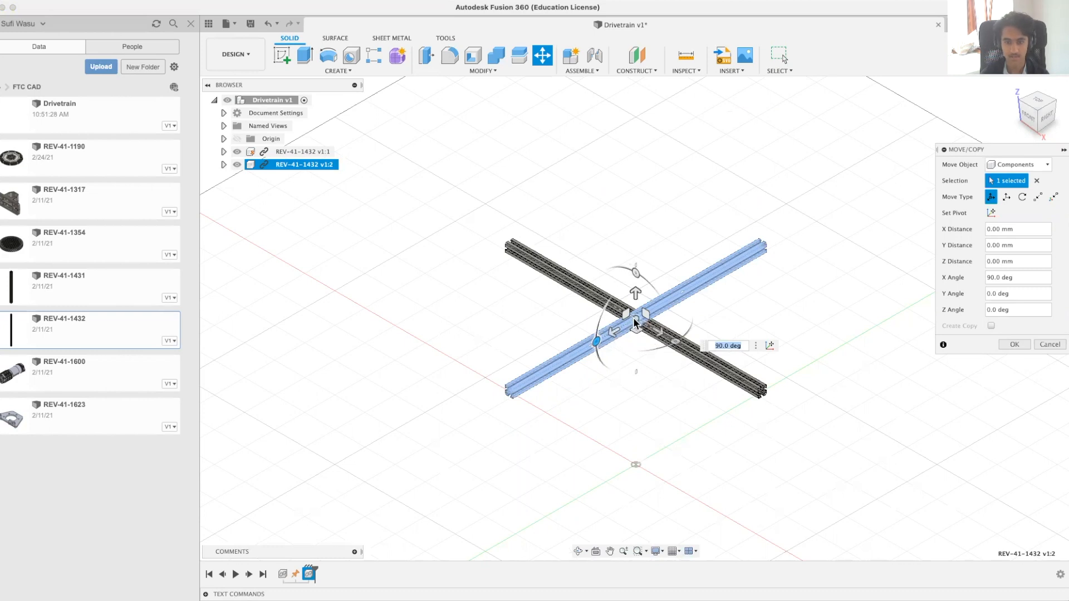
drag(631, 322, 345, 401)
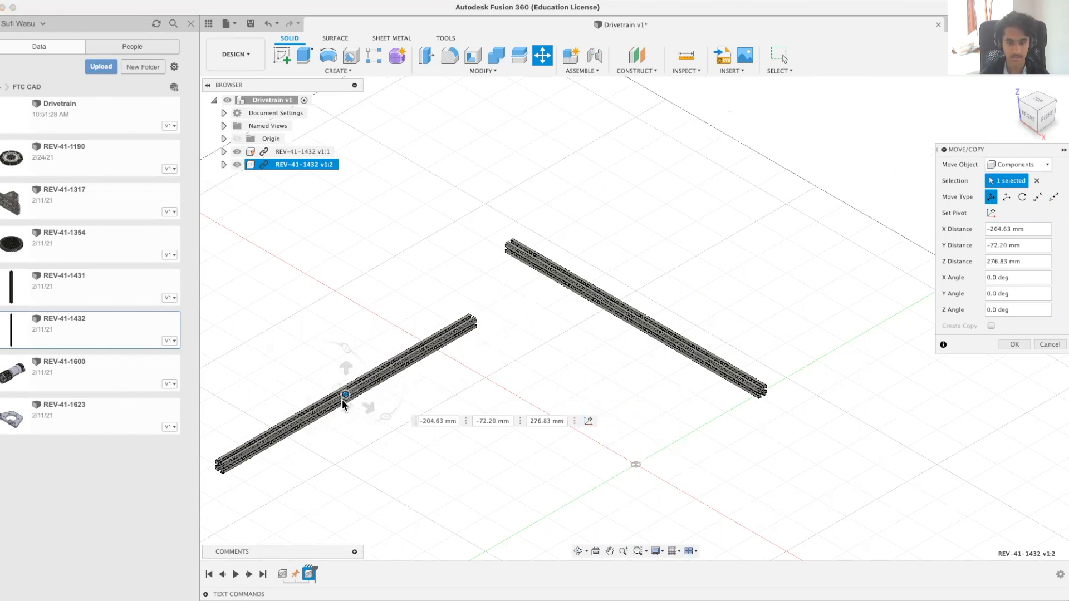
click(1015, 344)
Step: Select the cross-section end face of the second, ungrounded extrusion
shift+middle_drag(776, 387, 344, 356)
middle_drag(477, 370, 586, 149)
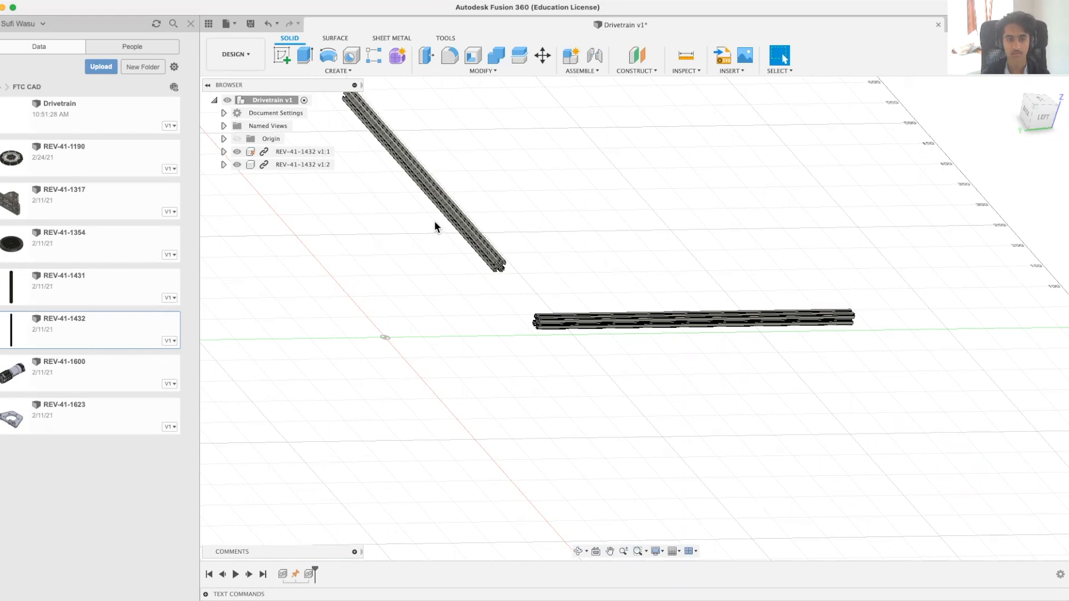
scroll(509, 299, up, 1)
scroll(509, 294, up, 3)
shift+middle_drag(509, 294, 537, 292)
scroll(576, 356, up, 5)
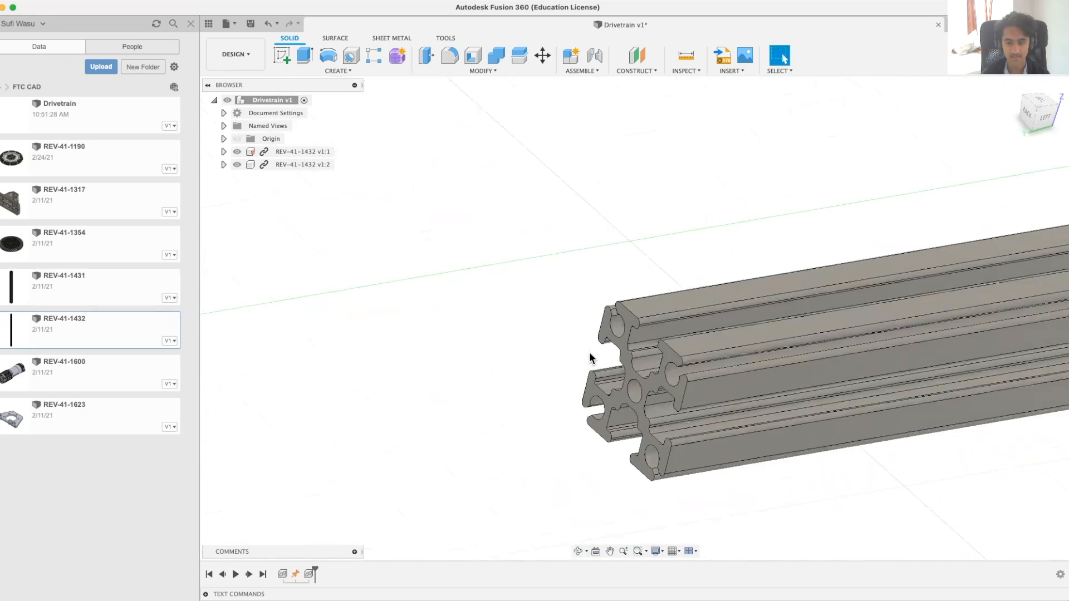
click(627, 367)
Step: Add the grounded extrusion's inner slot face, along the middle of its side channel, to the selection
shift+middle_drag(496, 436, 642, 431)
scroll(650, 420, down, 8)
scroll(676, 405, down, 3)
middle_drag(891, 388, 798, 423)
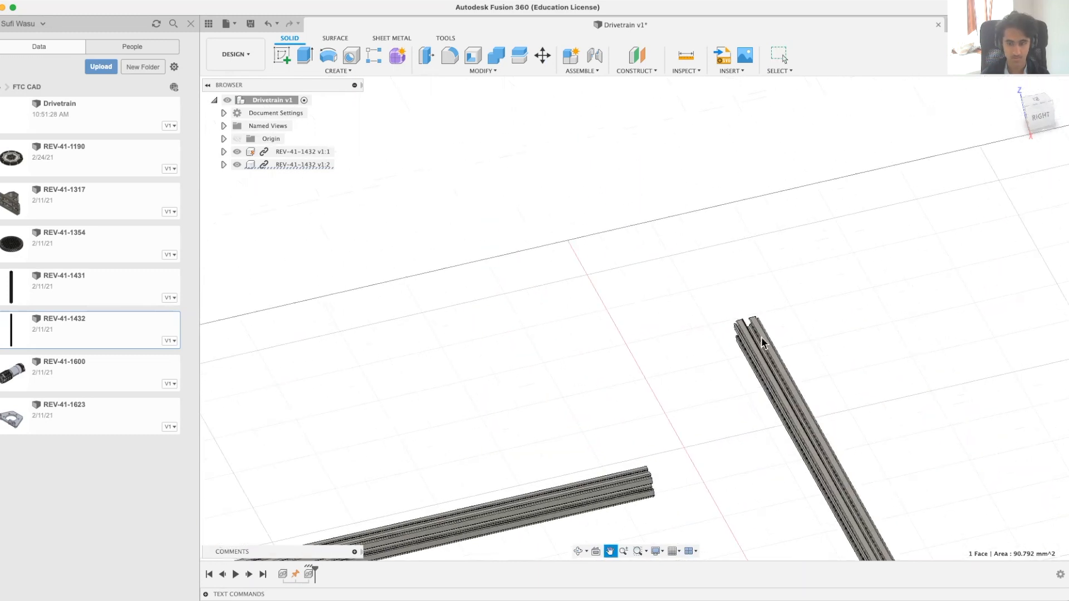
scroll(700, 318, down, 5)
shift+middle_drag(855, 389, 918, 381)
scroll(938, 365, down, 5)
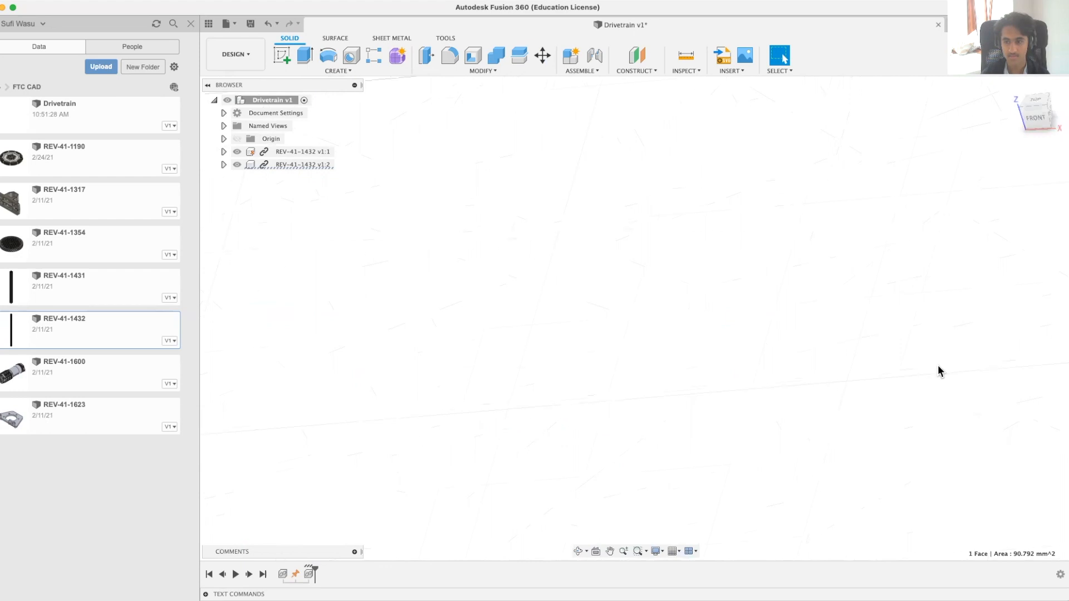
click(1013, 87)
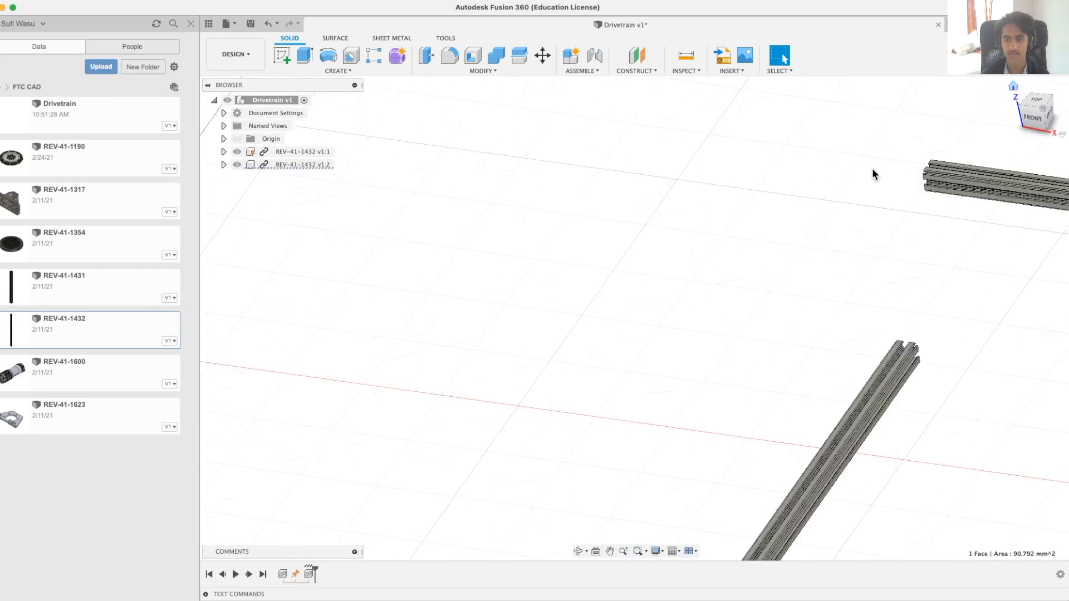
scroll(599, 166, up, 10)
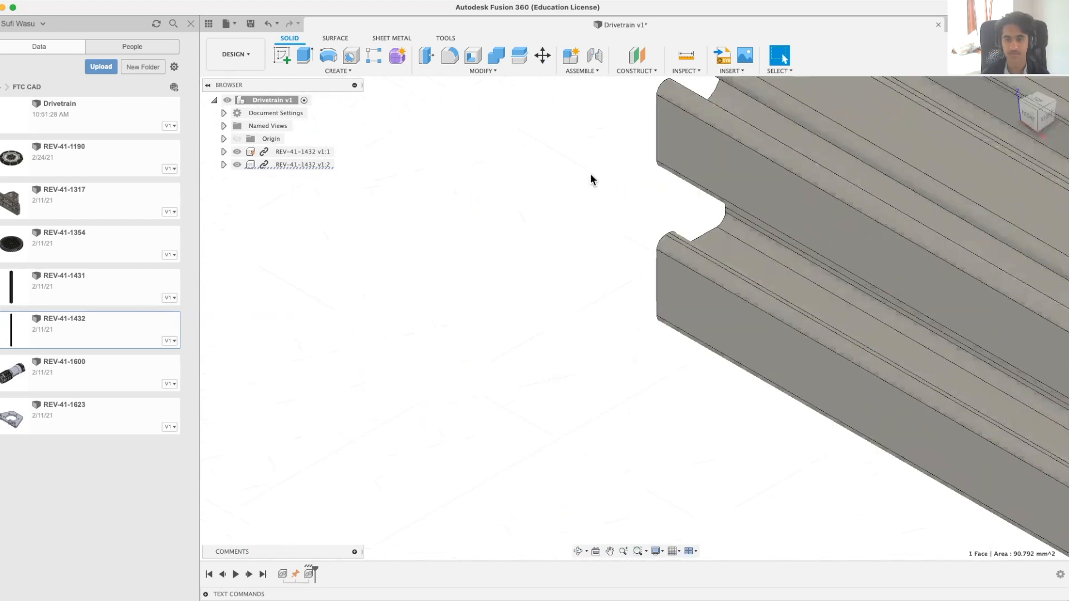
shift+middle_drag(616, 183, 683, 179)
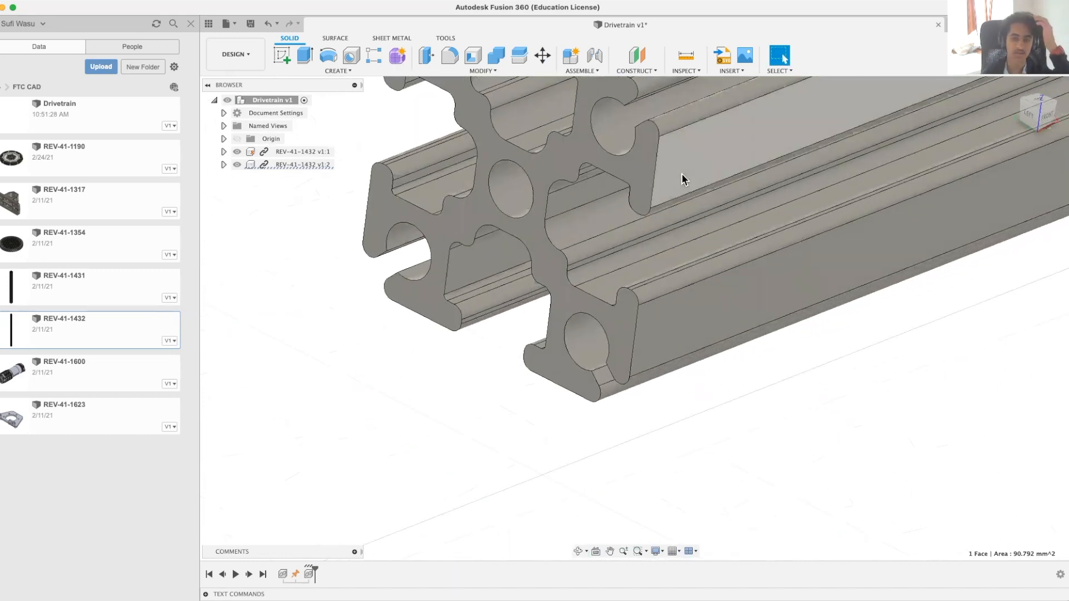
mouse_move(608, 241)
shift+middle_down()
mouse_move(602, 220)
mouse_move(614, 221)
shift+middle_up()
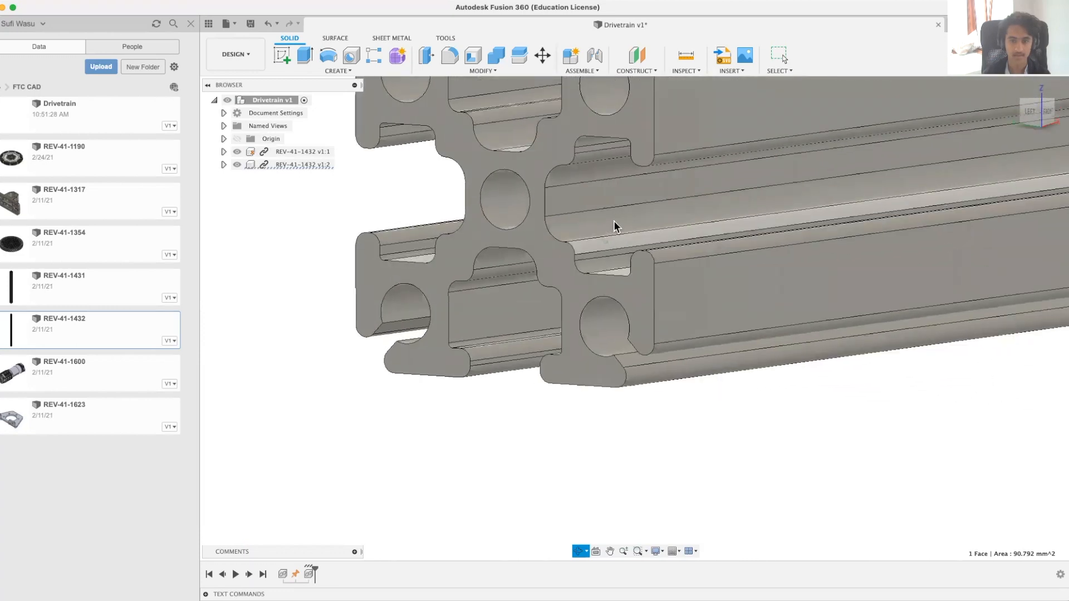
click(558, 194)
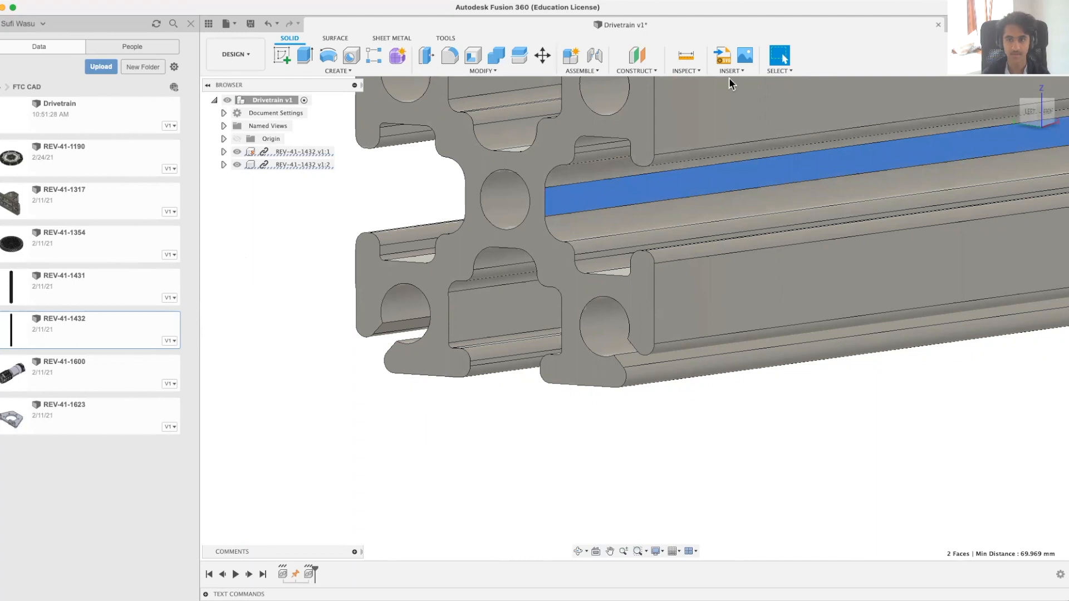
Step: Start a joint between the second extrusion's end face and the grounded extrusion's slot face, and set its Y offset to 200 mm
click(584, 71)
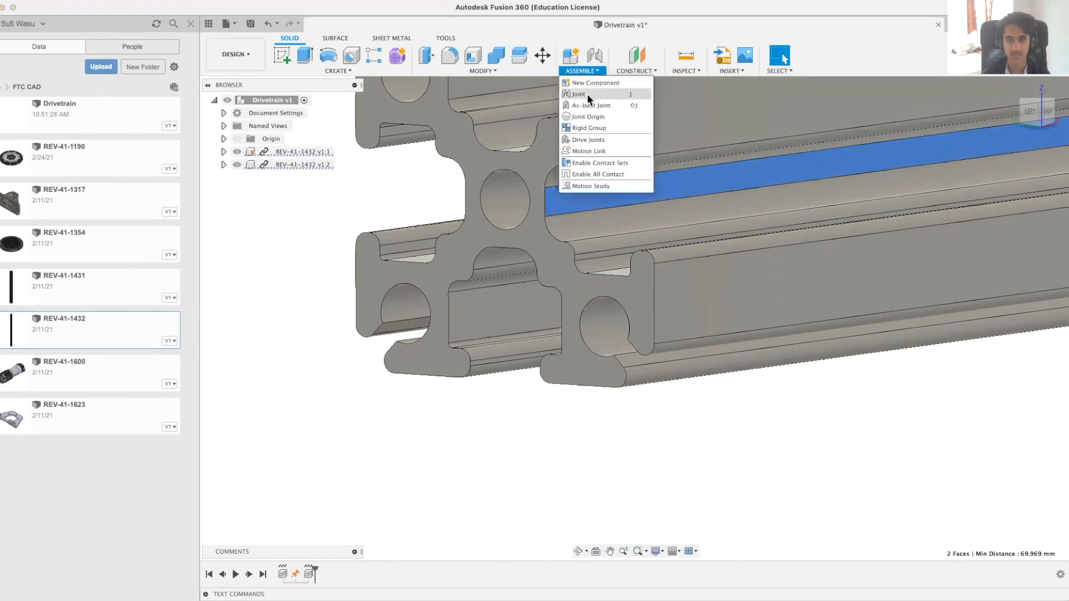
click(587, 94)
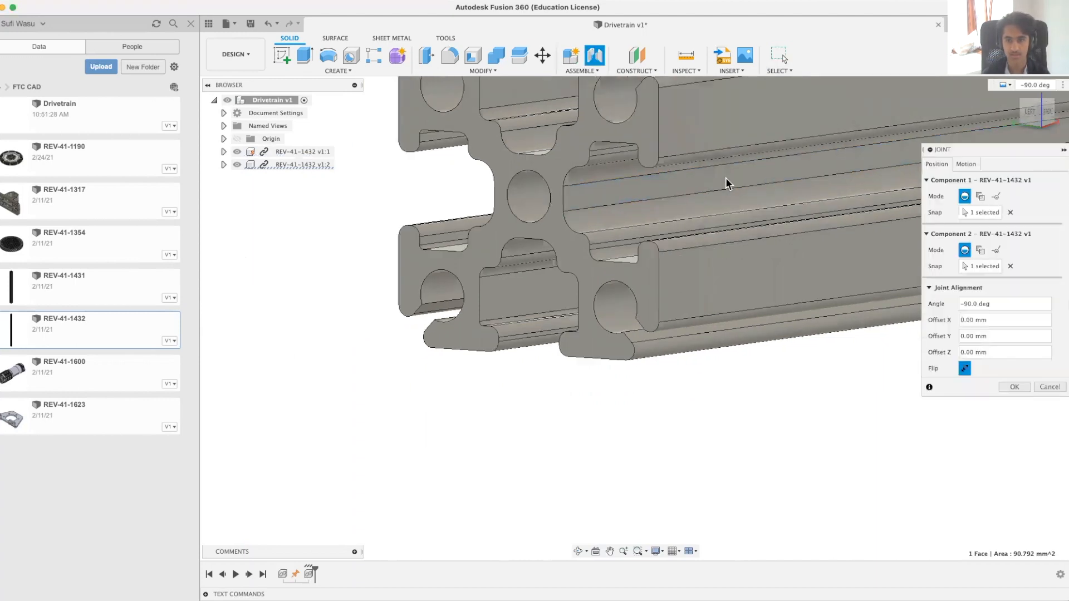
scroll(728, 186, down, 15)
middle_drag(349, 331, 348, 332)
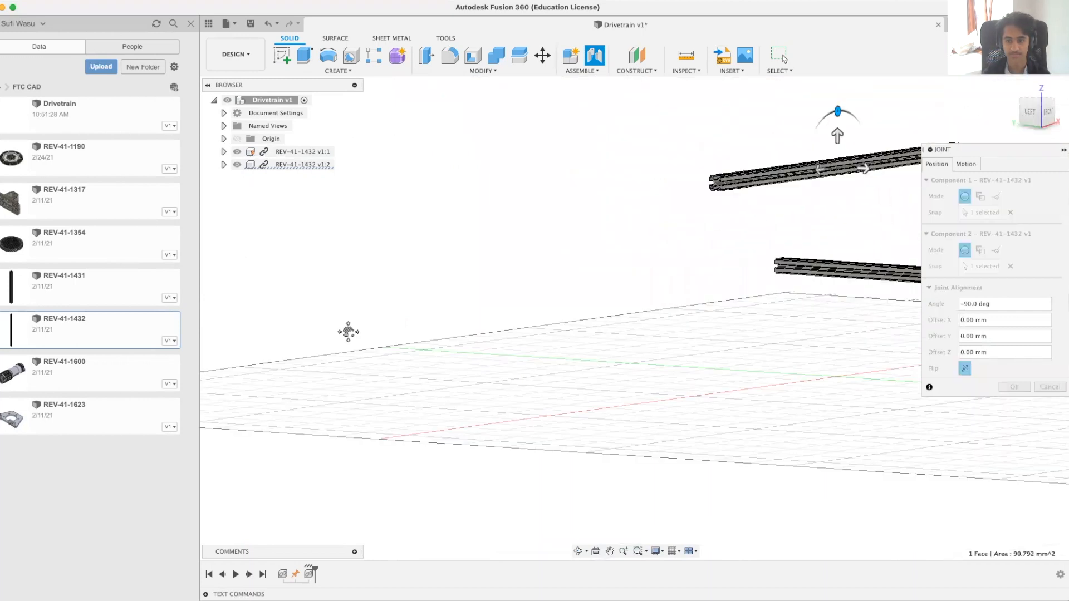
shift+middle_drag(590, 234, 585, 263)
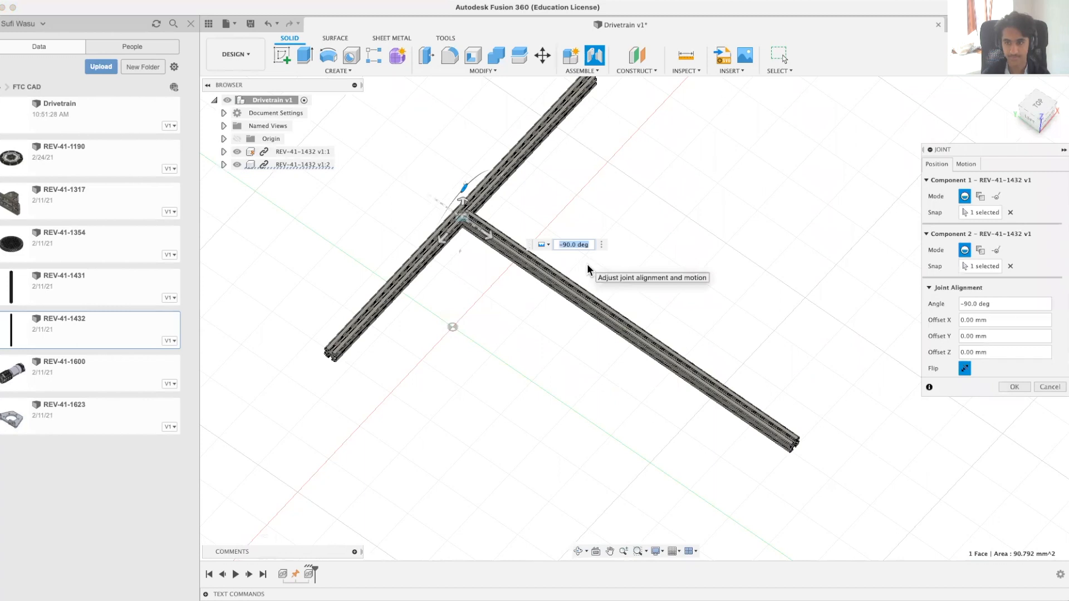
shift+middle_drag(454, 298, 466, 291)
drag(426, 264, 340, 400)
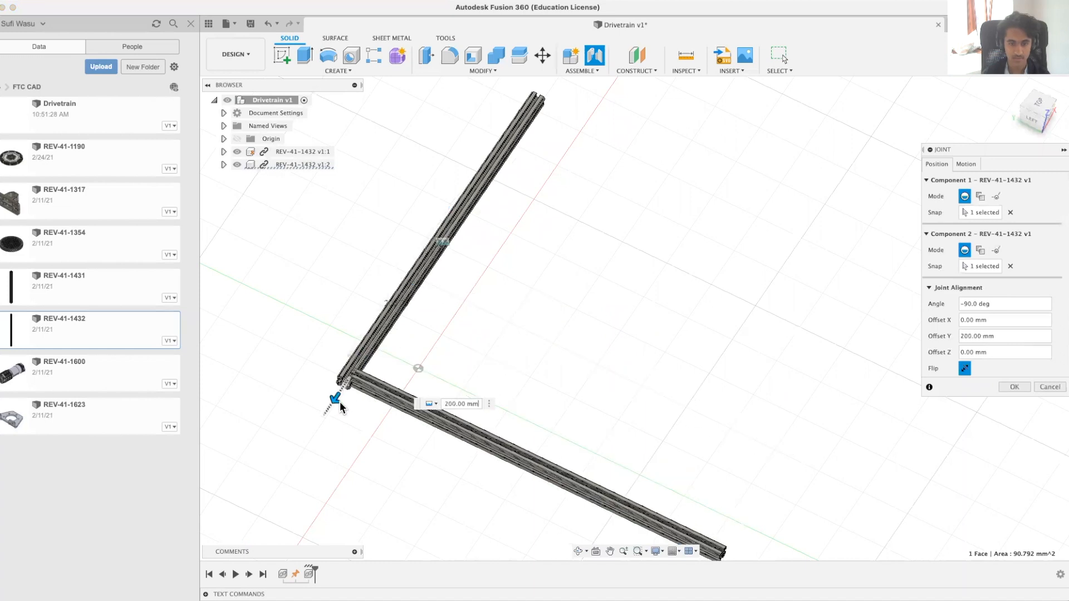
Step: Set the joint's Z offset to 5 mm to shift the second extrusion out of the grounded extrusion's channel
scroll(356, 387, up, 5)
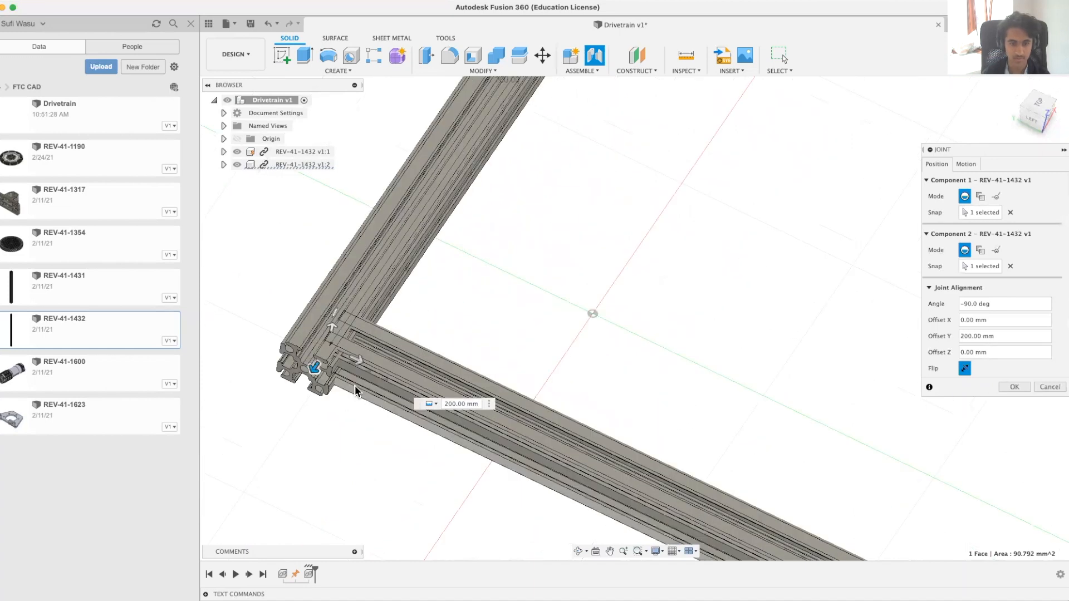
scroll(355, 385, up, 2)
shift+middle_drag(587, 261, 568, 283)
shift+middle_drag(631, 299, 640, 266)
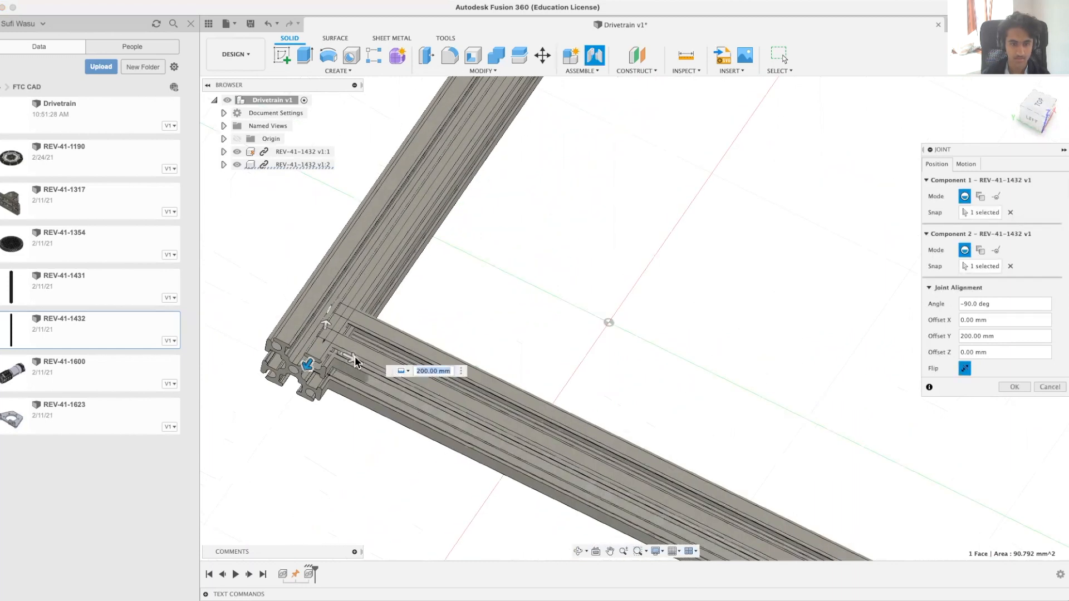
drag(354, 360, 369, 372)
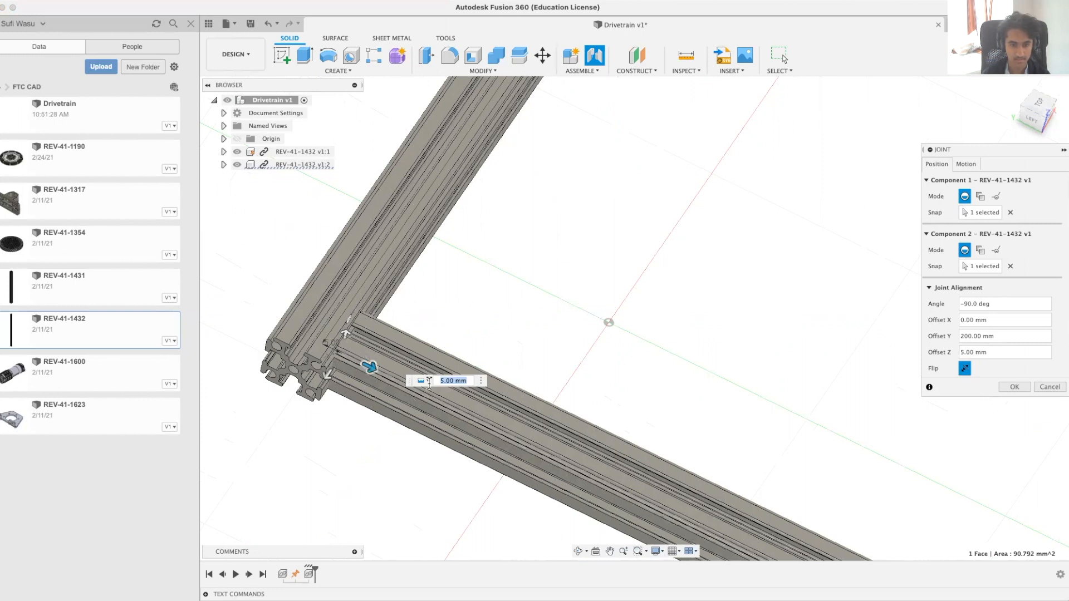
Step: Set the joint's Y offset to 204 mm to align the second extrusion with the grounded extrusion's end
drag(326, 383, 325, 390)
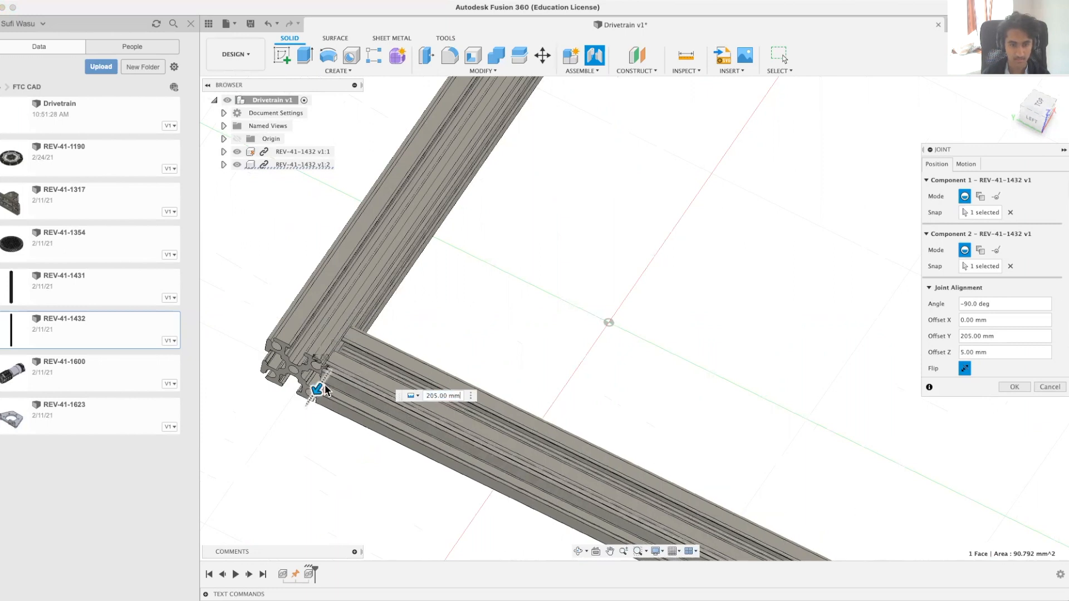
click(440, 396)
click(440, 396)
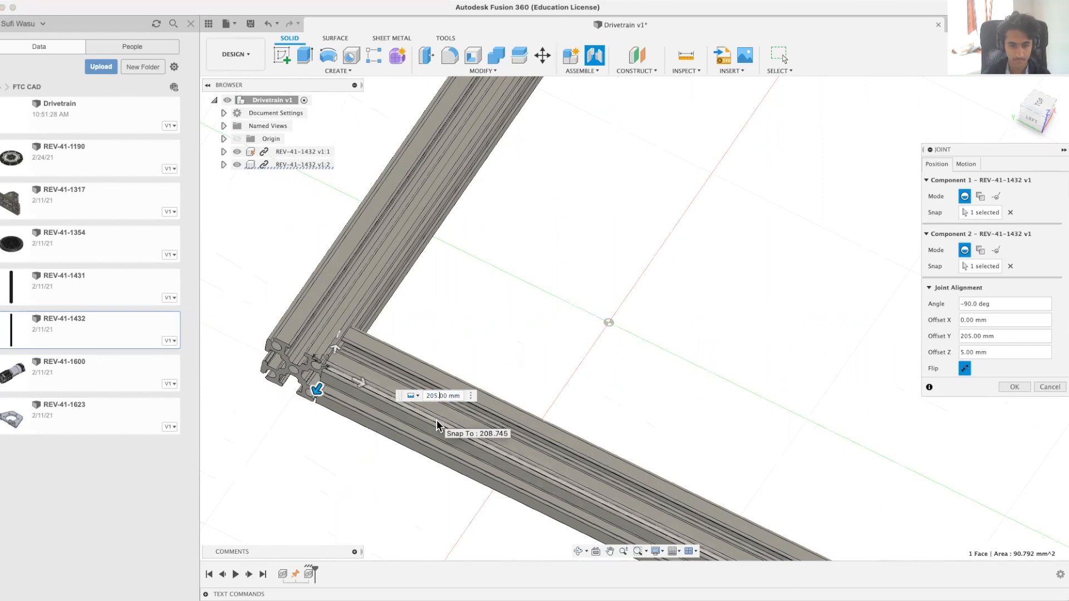
key(Right)
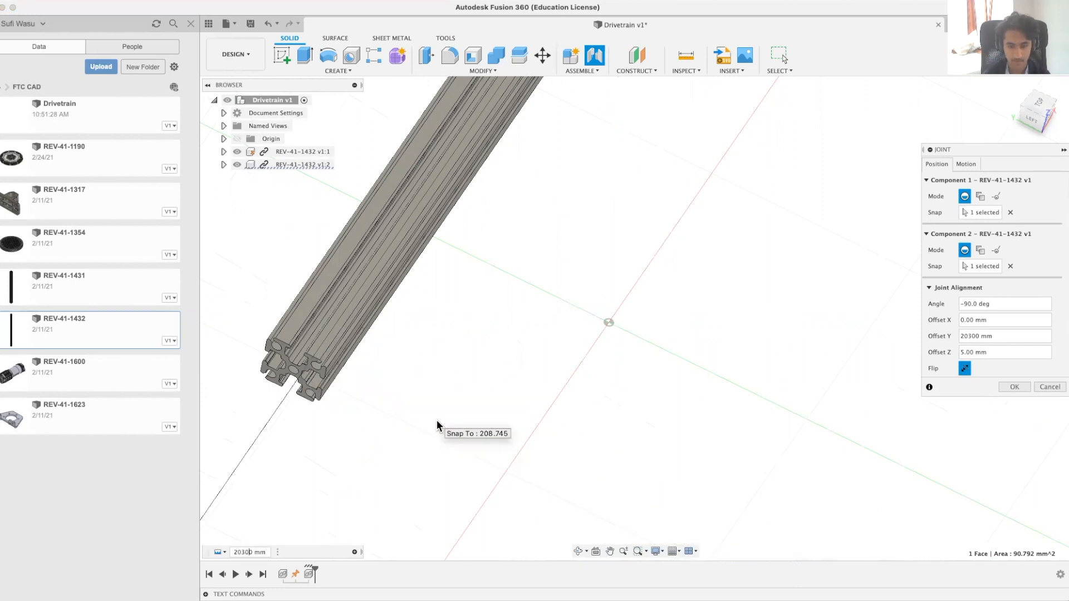
key(BackSpace)
key(BackSpace)
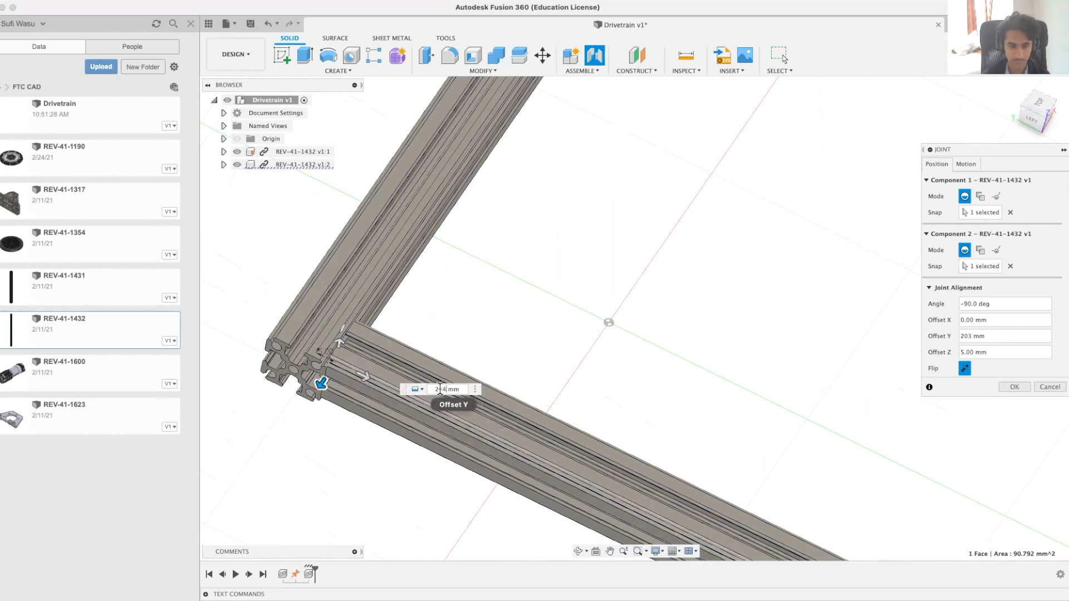
Step: Preview the rigid joint's motion and apply the joint between the two extrusions
click(967, 164)
click(937, 165)
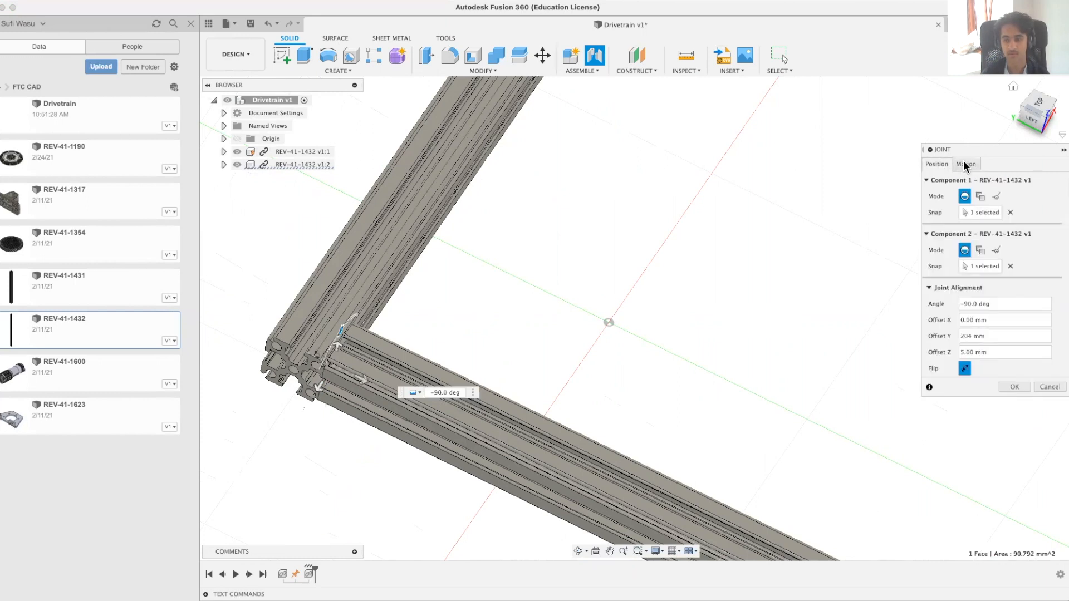
click(966, 165)
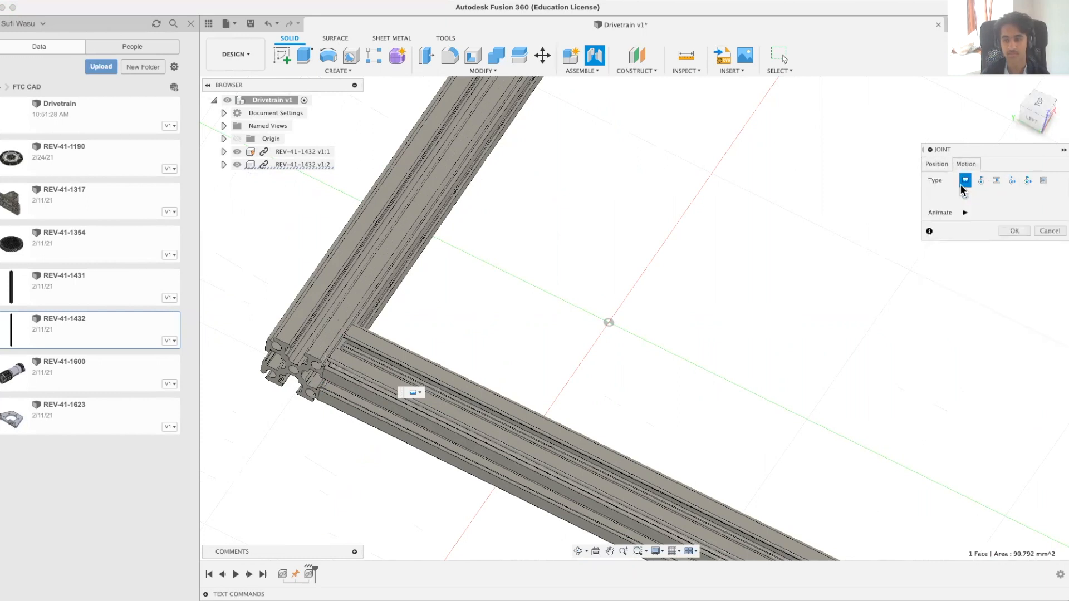
click(966, 212)
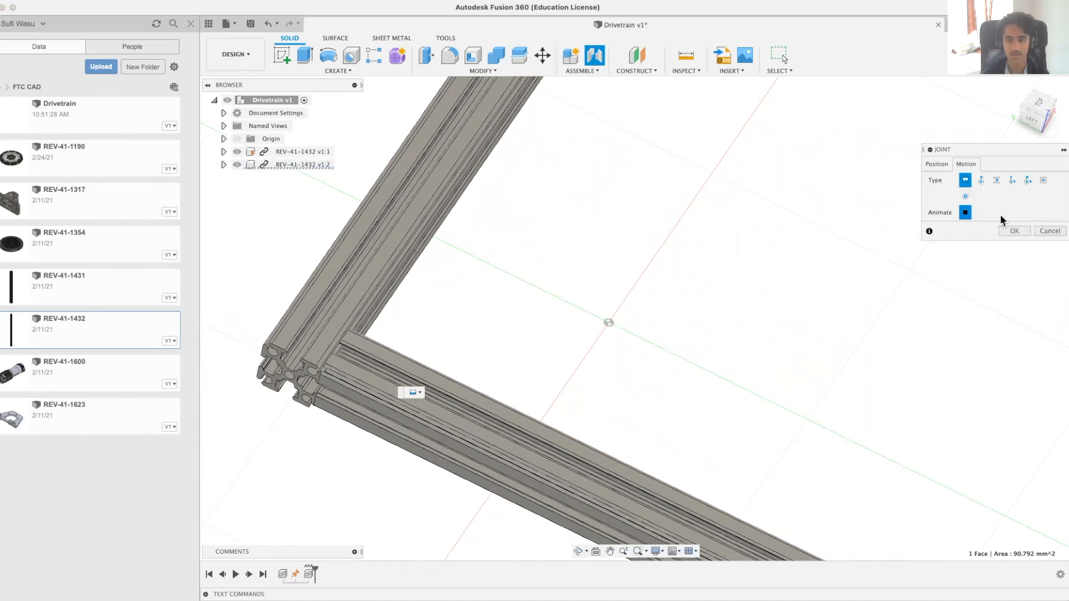
click(937, 164)
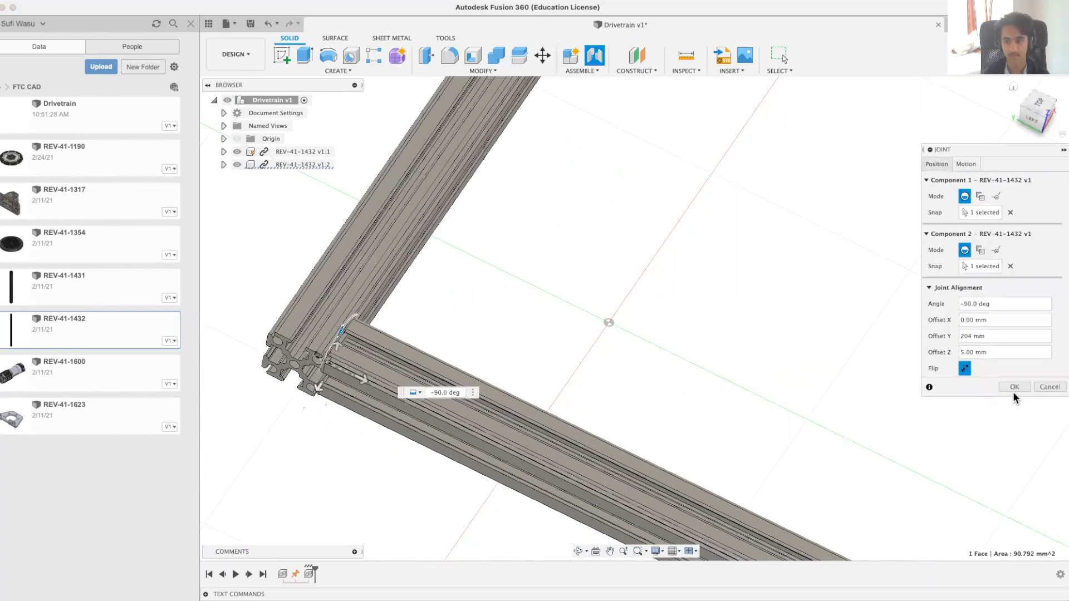
click(1014, 388)
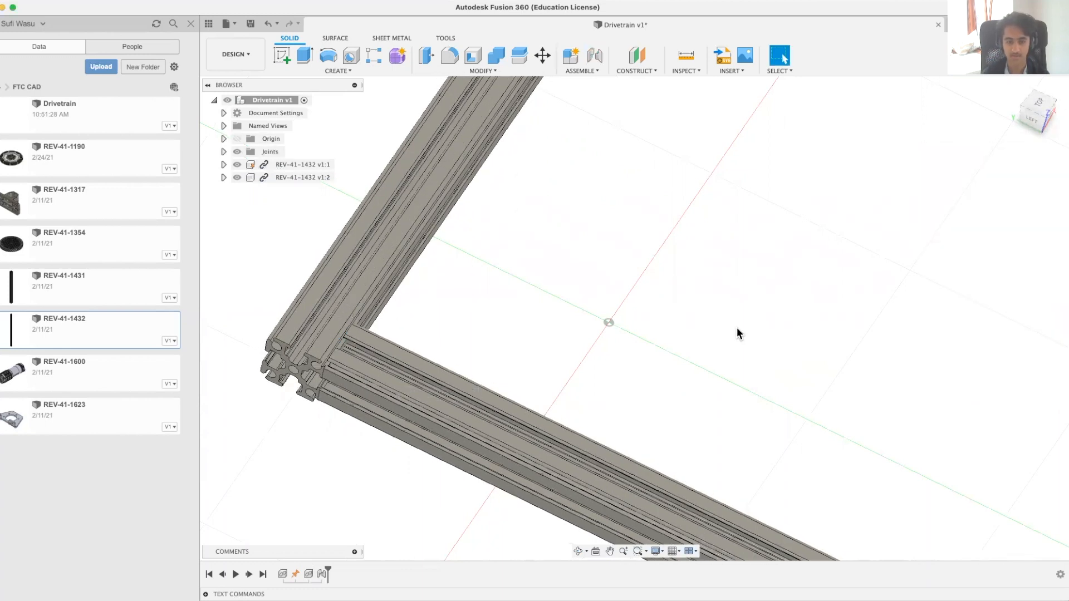
Step: Unground the first REV-41-1432 extrusion and move the joined pair around the workspace to test the rigid joint
scroll(737, 327, down, 5)
shift+middle_drag(769, 332, 691, 353)
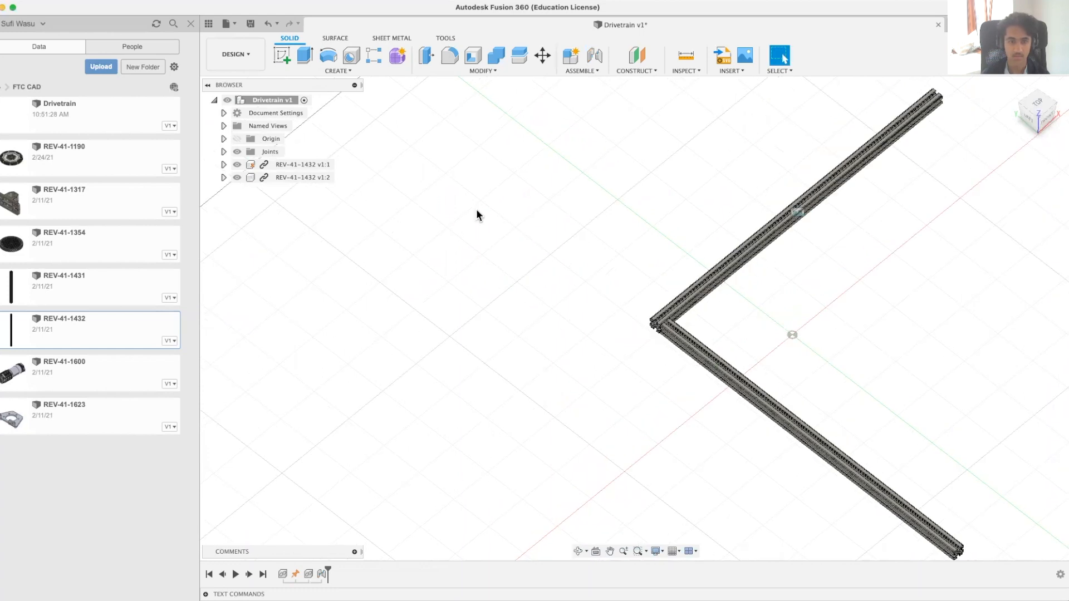
right_click(325, 166)
click(370, 189)
drag(772, 229, 690, 252)
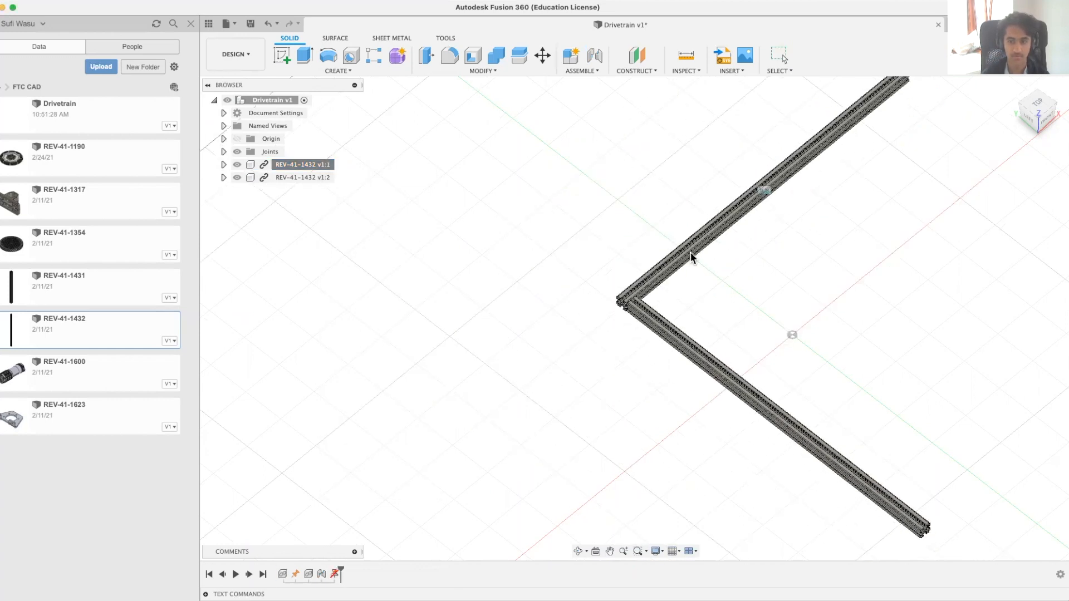
right_click(301, 198)
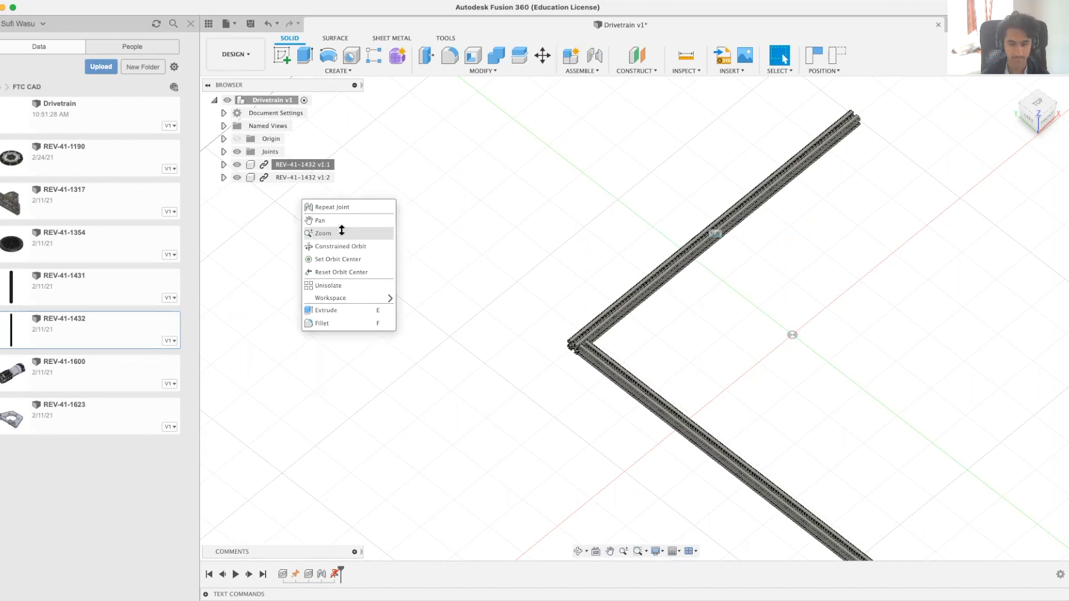
click(341, 231)
drag(429, 246, 429, 246)
shift+middle_drag(430, 246, 465, 270)
scroll(462, 269, down, 3)
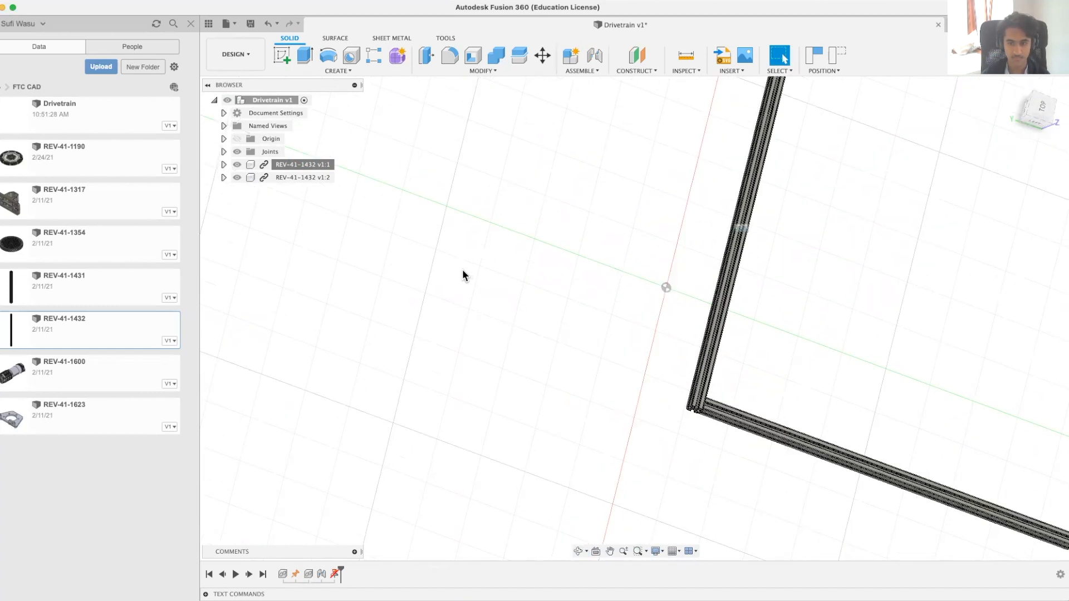
Step: Ground the first REV-41-1432 extrusion again
right_click(298, 167)
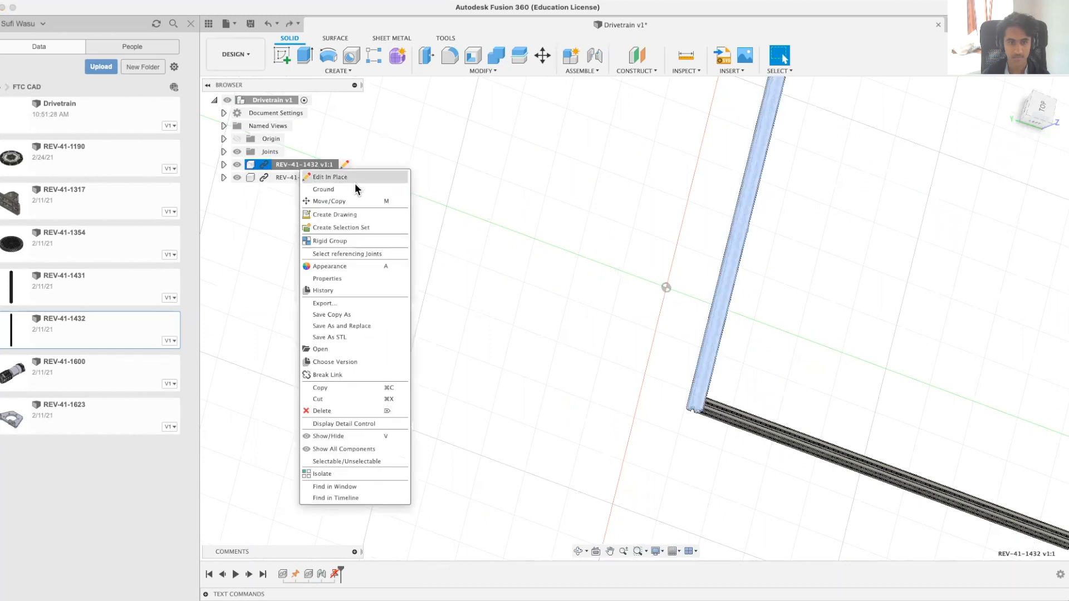
click(967, 326)
shift+middle_drag(834, 300, 650, 262)
key(Escape)
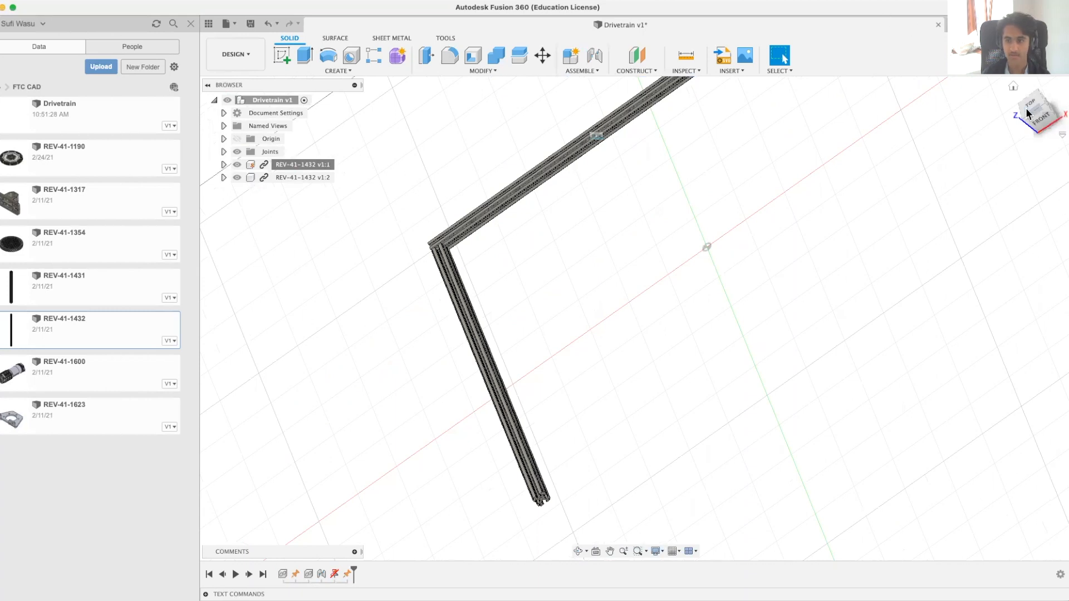
Step: Insert a third REV-41-1432, laid parallel to the second extrusion, and move it about -99 mm in X, -116 mm in Y and 215 mm in Z
click(1013, 84)
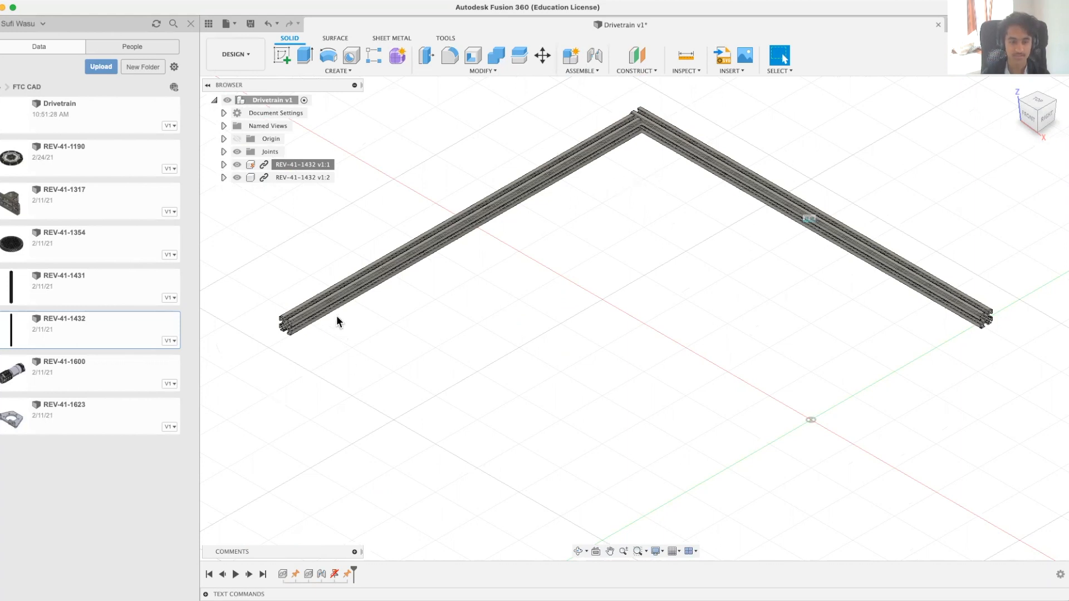
right_click(124, 344)
click(141, 363)
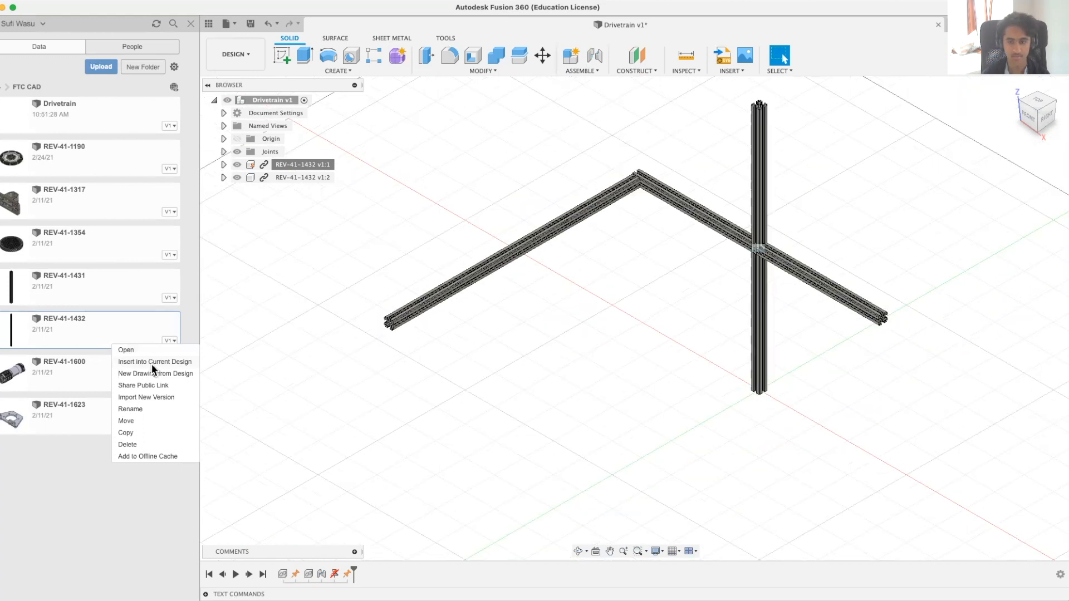
drag(744, 248, 588, 355)
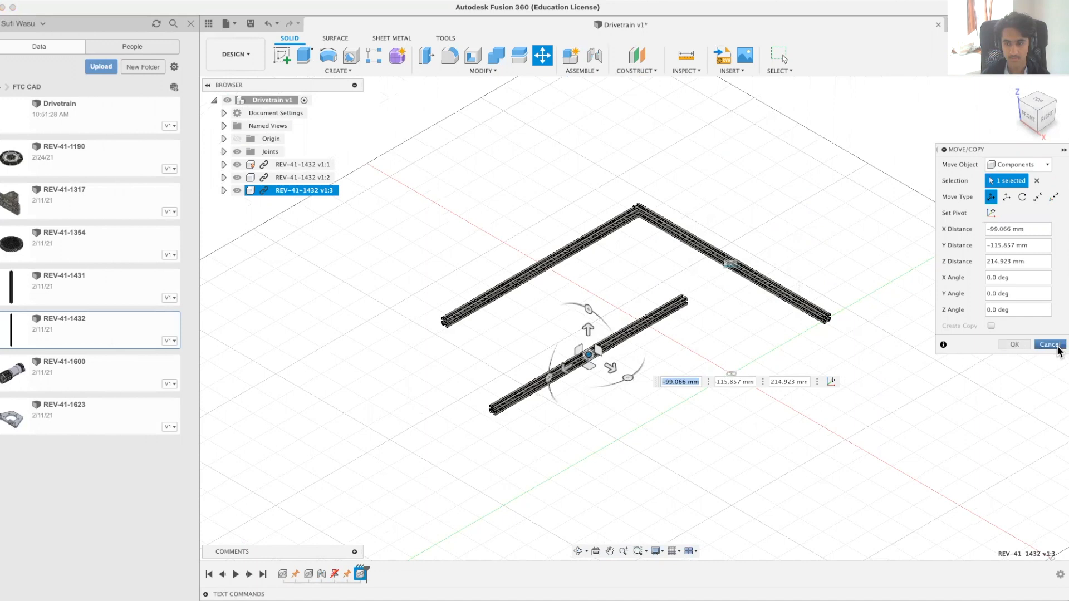
click(1015, 344)
Step: Select the third extrusion's cross-section end face and the grounded extrusion's inner slot face along its side channel
scroll(696, 312, up, 10)
shift+middle_drag(675, 245, 607, 229)
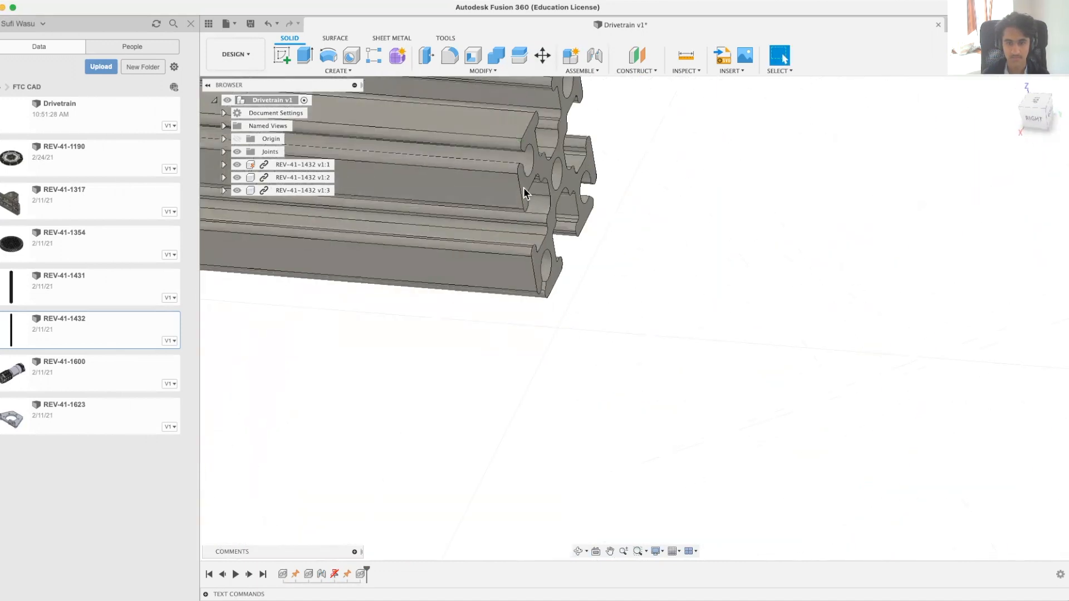
click(525, 189)
shift+middle_drag(702, 279, 723, 270)
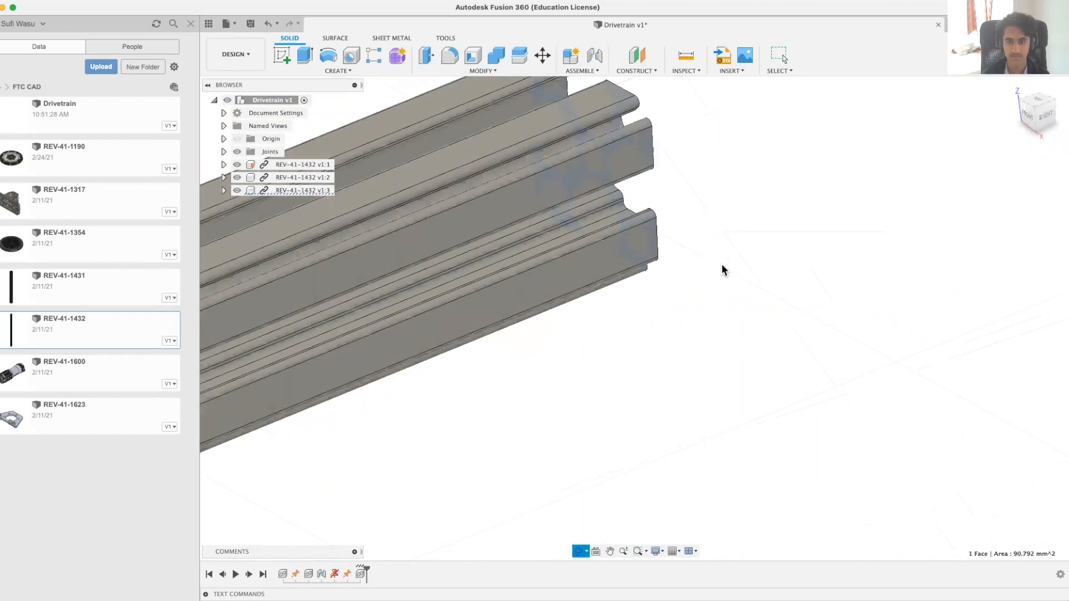
scroll(720, 270, down, 10)
middle_drag(742, 152, 646, 512)
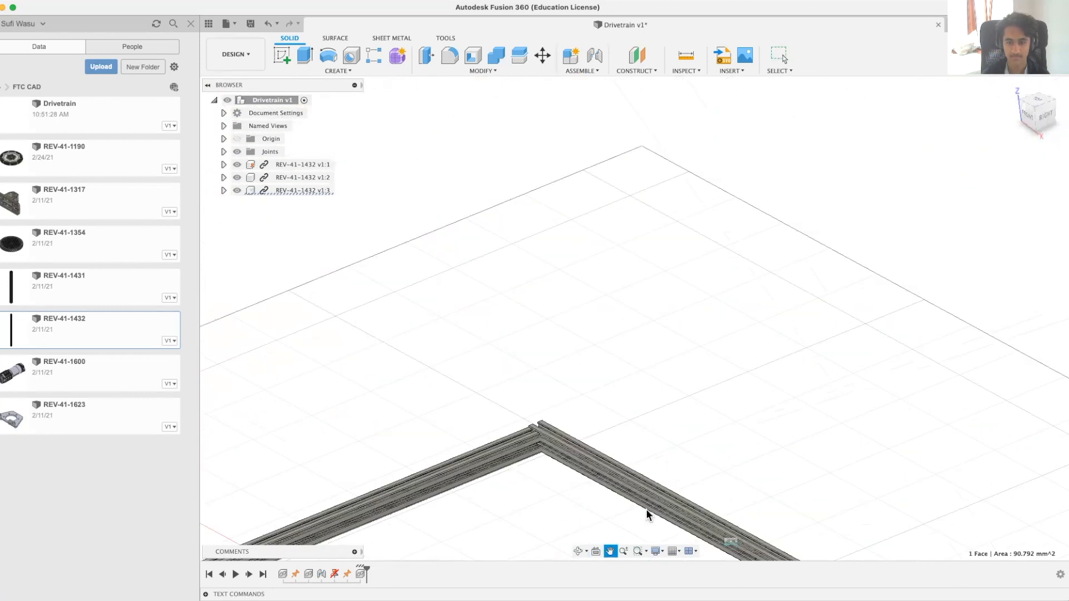
scroll(640, 424, up, 10)
mouse_move(668, 333)
shift+middle_down()
mouse_move(642, 330)
mouse_move(668, 312)
shift+middle_up()
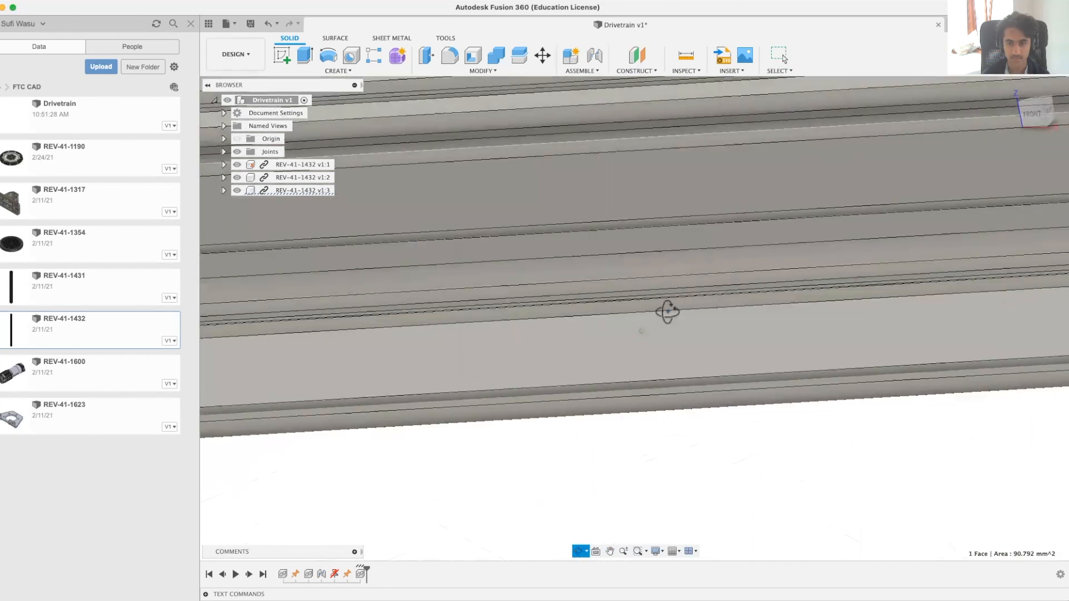
click(657, 269)
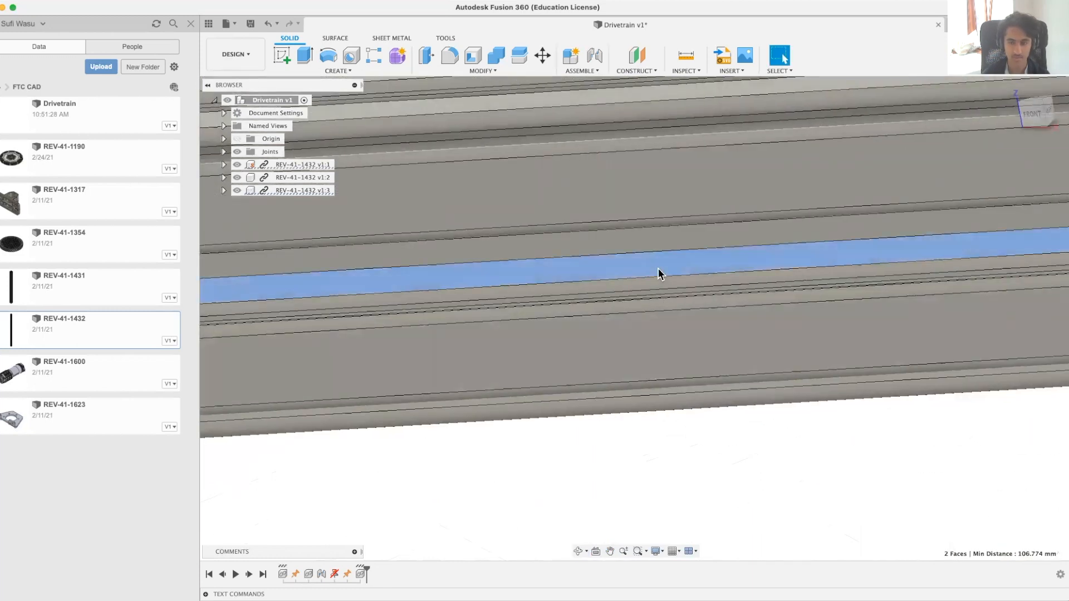
scroll(658, 270, down, 1)
scroll(658, 272, down, 5)
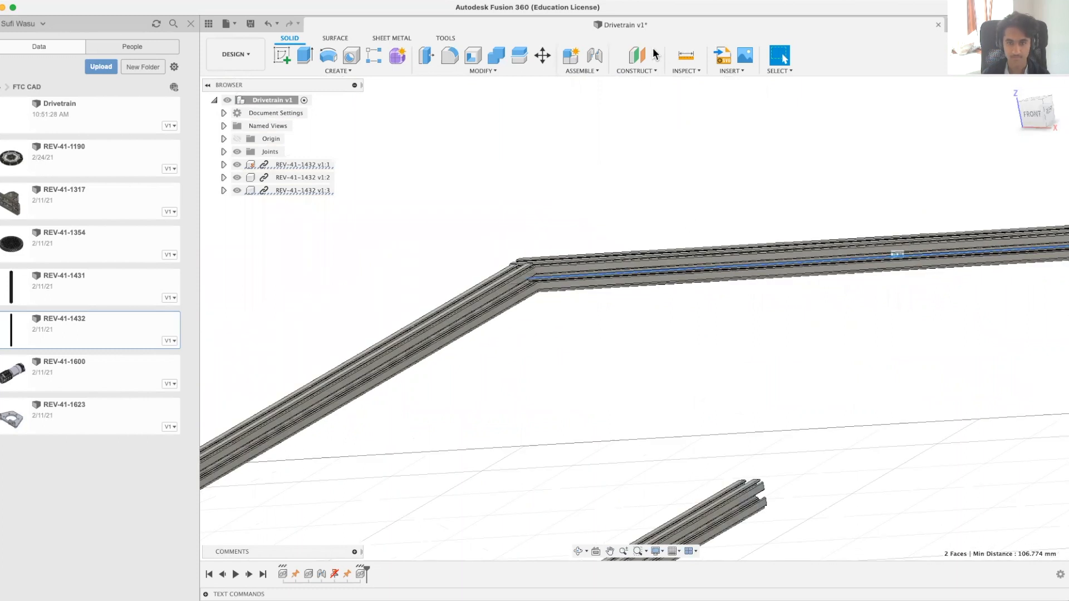
click(599, 75)
click(599, 96)
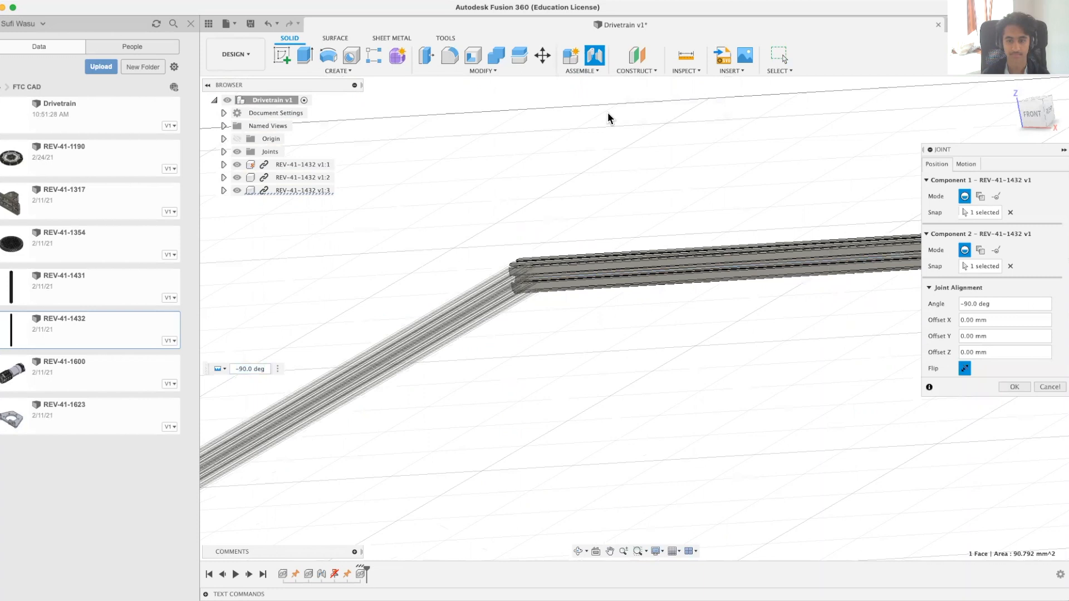
scroll(613, 114, down, 3)
scroll(640, 137, down, 2)
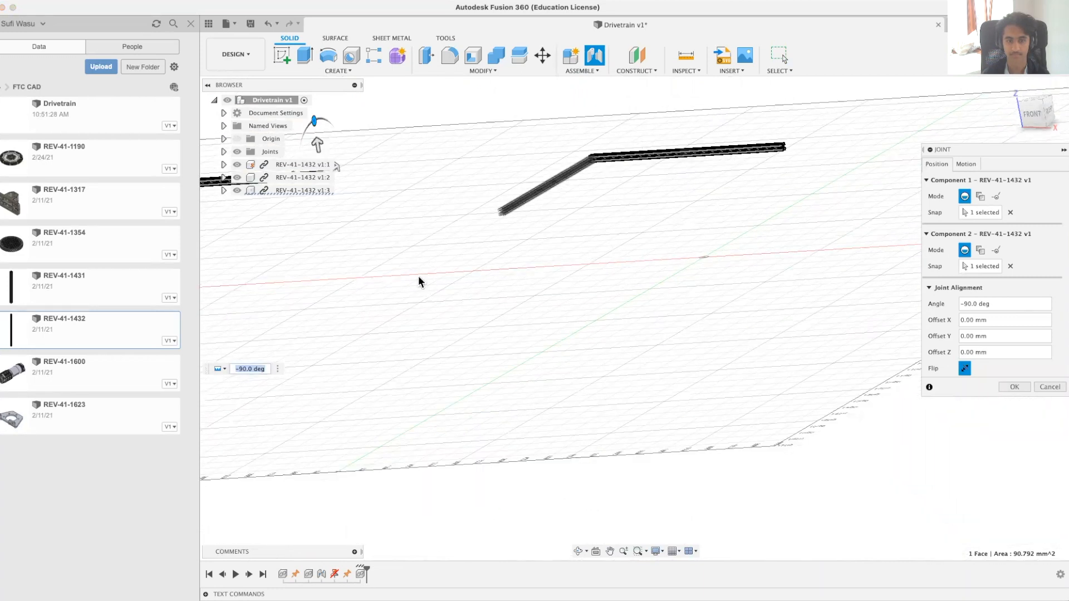
scroll(520, 379, up, 3)
scroll(520, 379, left, 2)
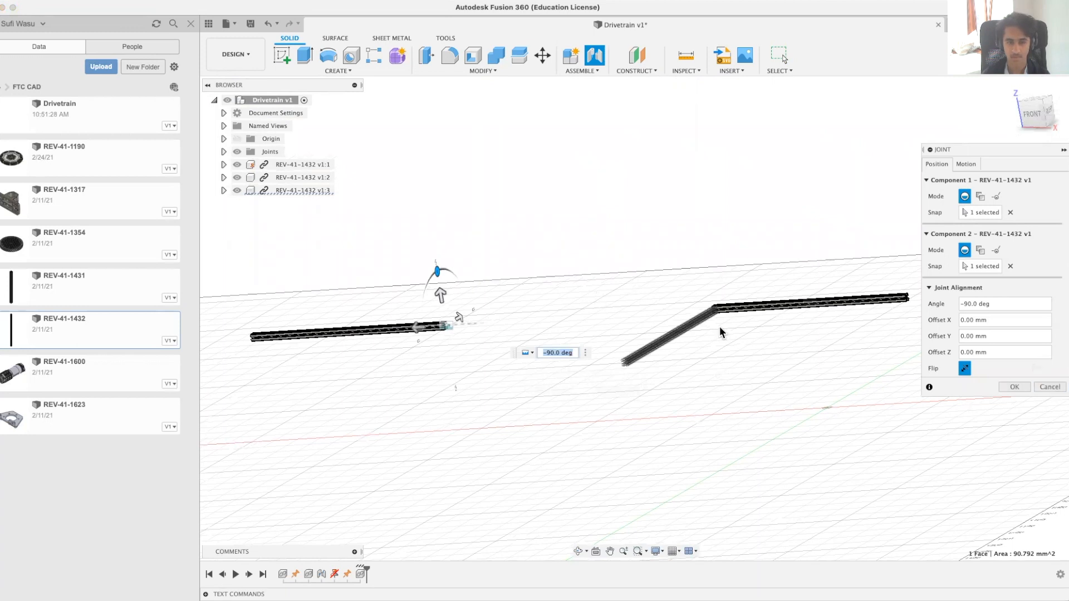
click(1048, 388)
Step: Select the cross-section end face of the third REV-41-1432 extrusion
scroll(747, 305, up, 10)
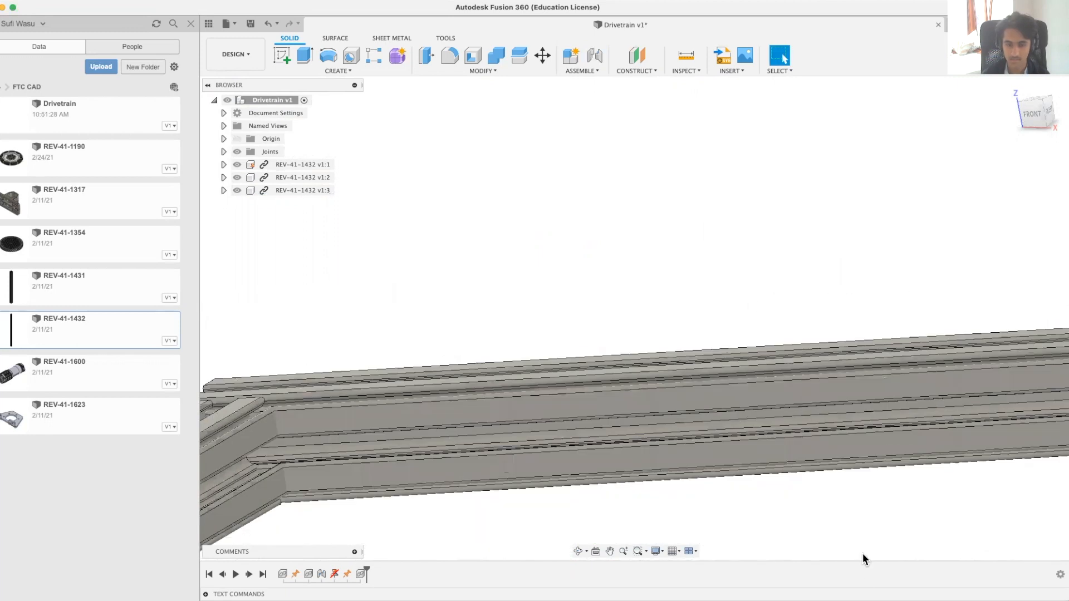
middle_drag(802, 471, 777, 210)
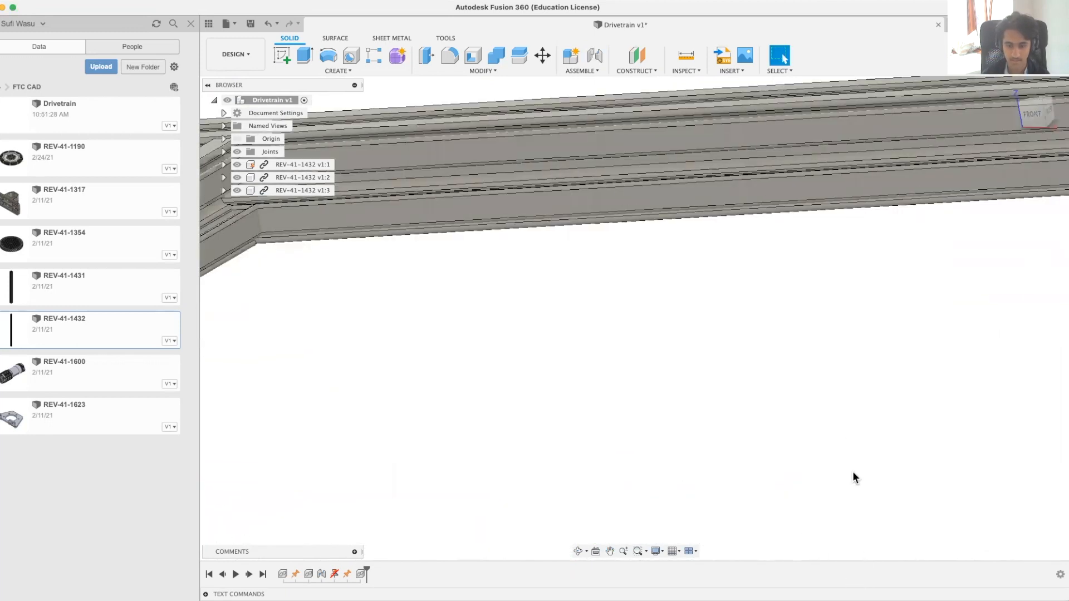
middle_drag(821, 481, 746, 301)
scroll(747, 301, down, 15)
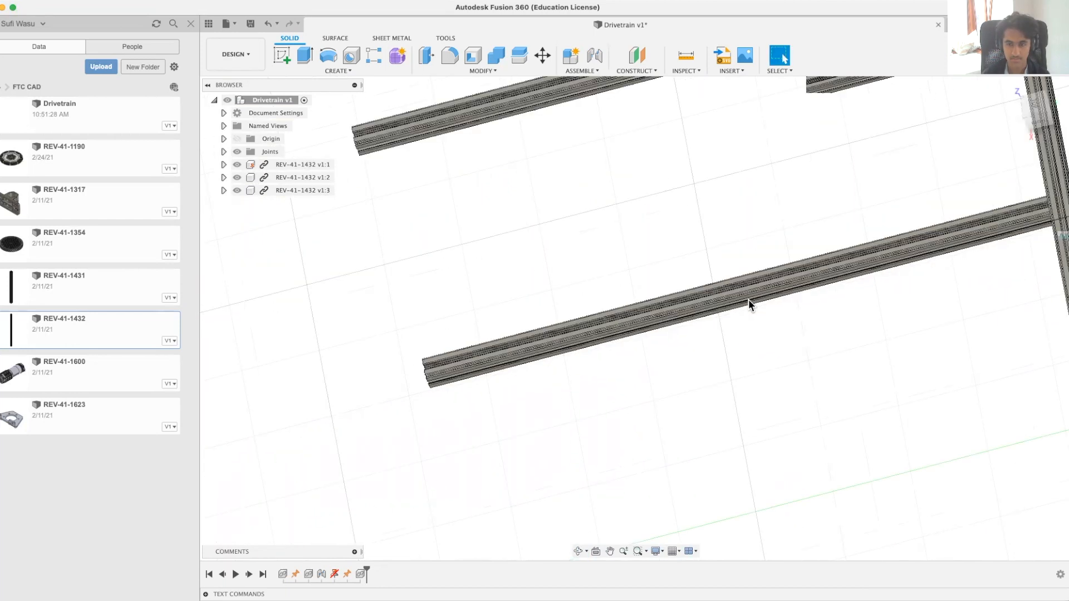
shift+middle_drag(840, 285, 864, 358)
scroll(856, 357, up, 10)
scroll(855, 352, up, 3)
scroll(646, 150, down, 3)
middle_drag(644, 145, 675, 350)
scroll(651, 276, up, 6)
click(667, 324)
Step: Add the grounded extrusion's inner side-channel face to the selection and start a Joint between it and the third extrusion's end face
scroll(668, 325, down, 10)
shift+middle_drag(693, 277, 771, 279)
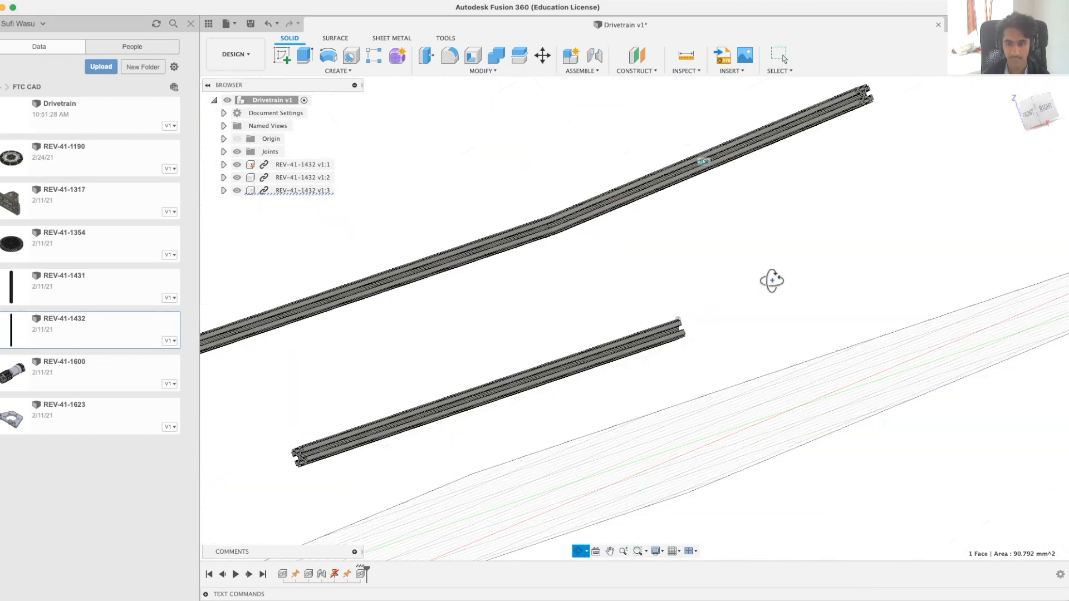
scroll(820, 149, up, 10)
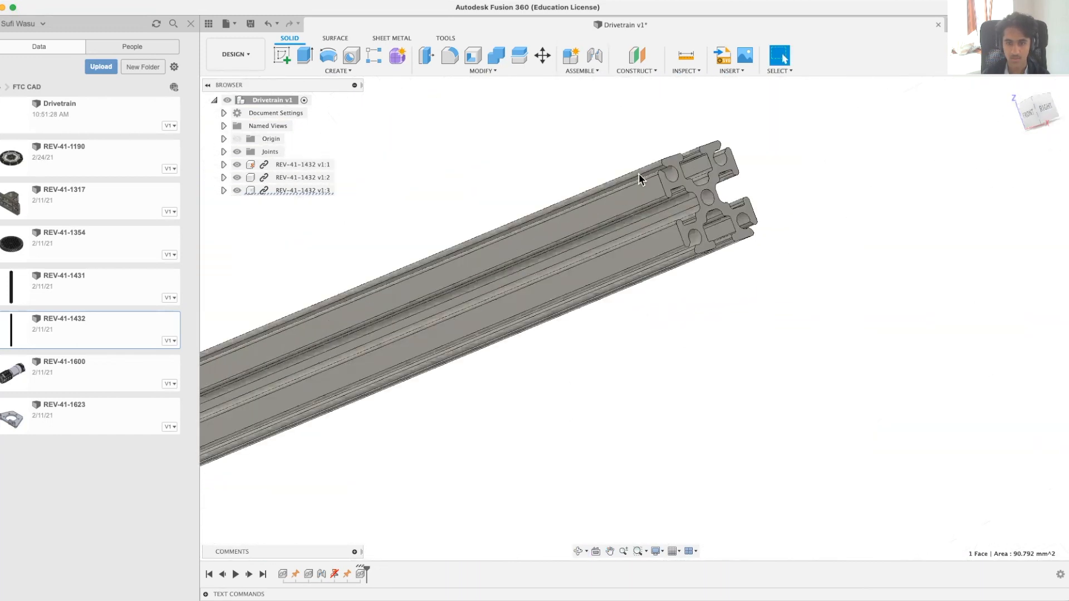
scroll(668, 156, up, 6)
scroll(821, 411, down, 4)
middle_drag(821, 411, 734, 253)
click(809, 411)
click(573, 72)
click(579, 94)
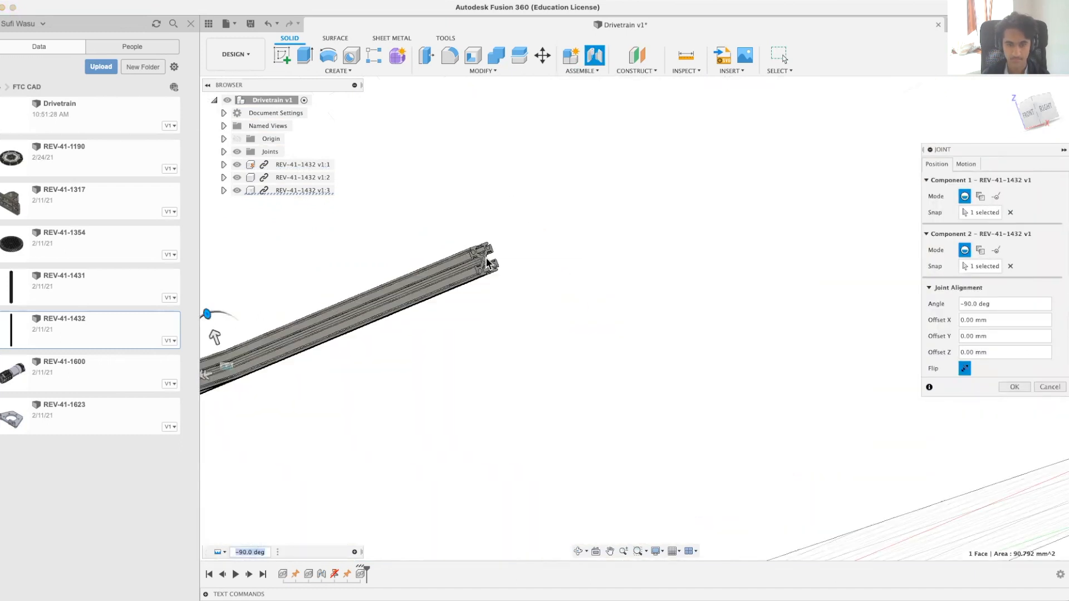
Step: Offset the third extrusion's joint 95 mm in Y along the grounded extrusion
click(1014, 88)
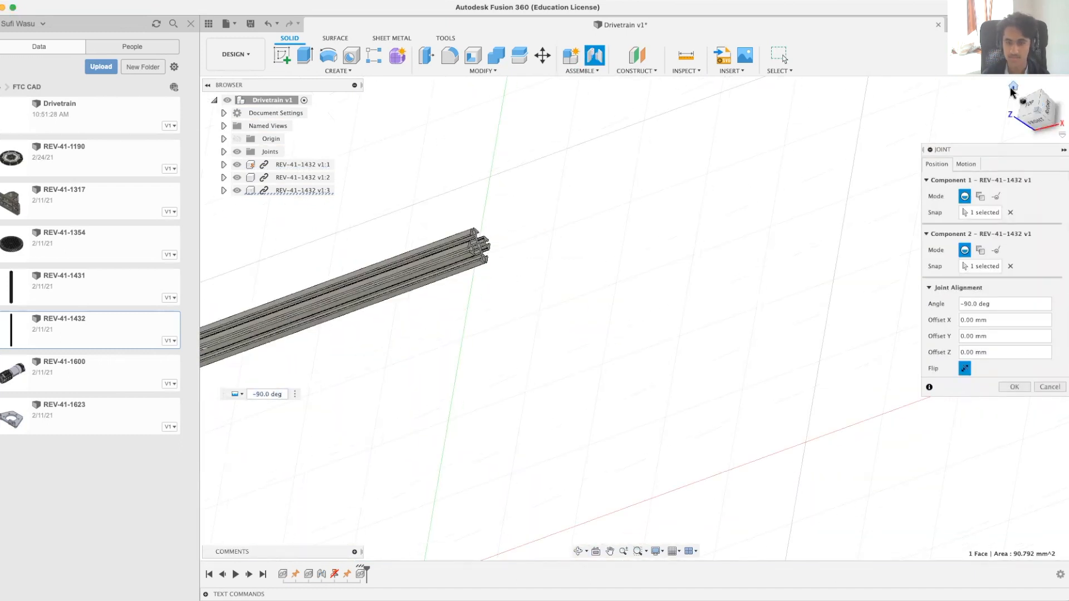
middle_drag(679, 322, 728, 332)
drag(678, 203, 568, 217)
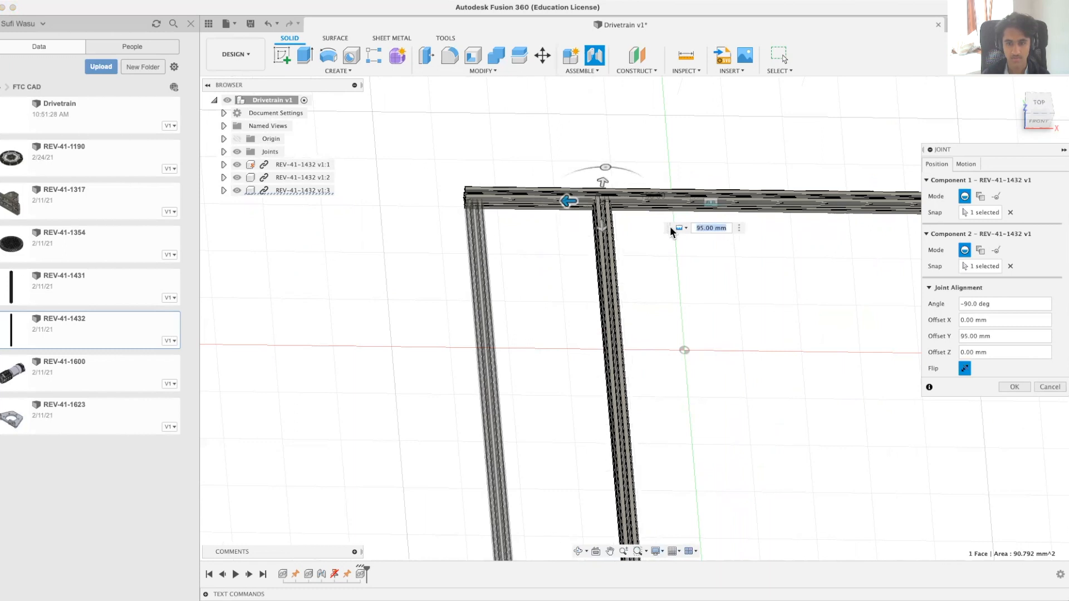
click(706, 228)
shift+middle_drag(694, 310, 698, 310)
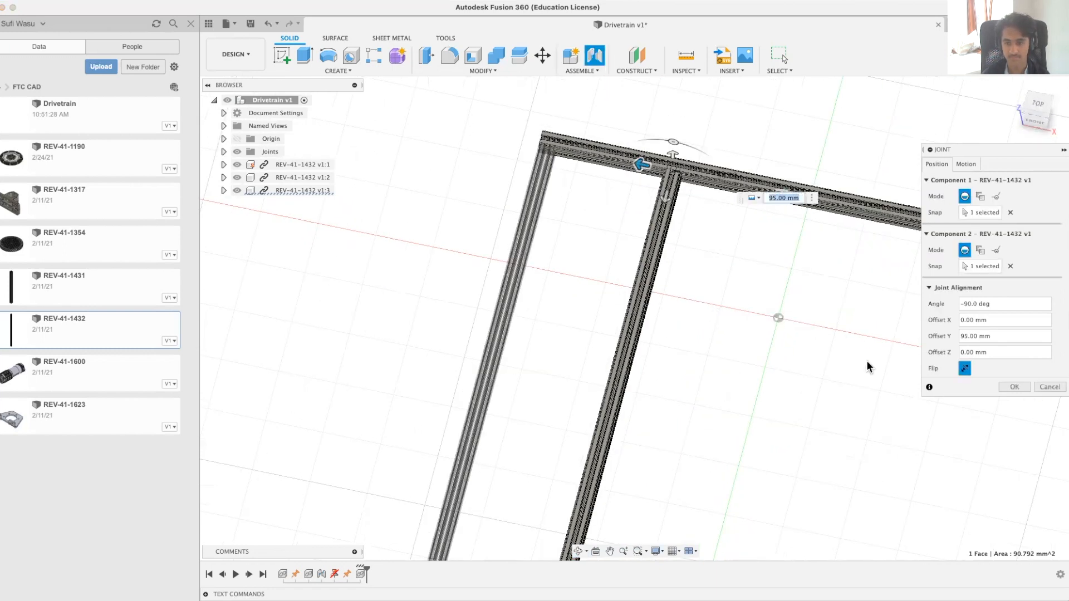
click(1010, 388)
Step: Set the joint's Z offset to 5 mm so the third extrusion sits outside the channel, and create the joint
scroll(684, 167, up, 10)
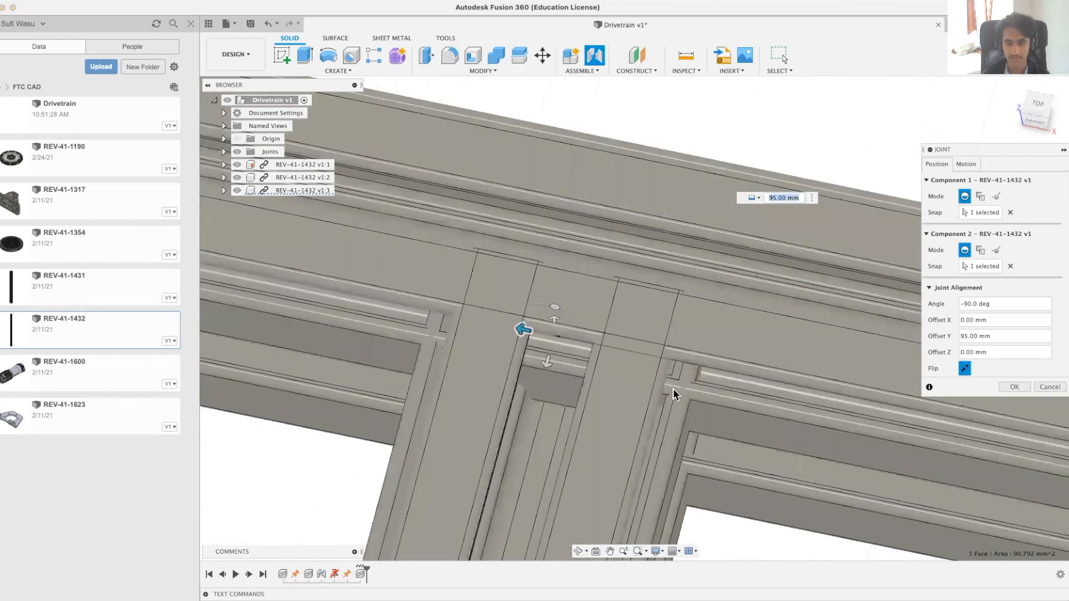
click(547, 368)
drag(548, 372, 541, 409)
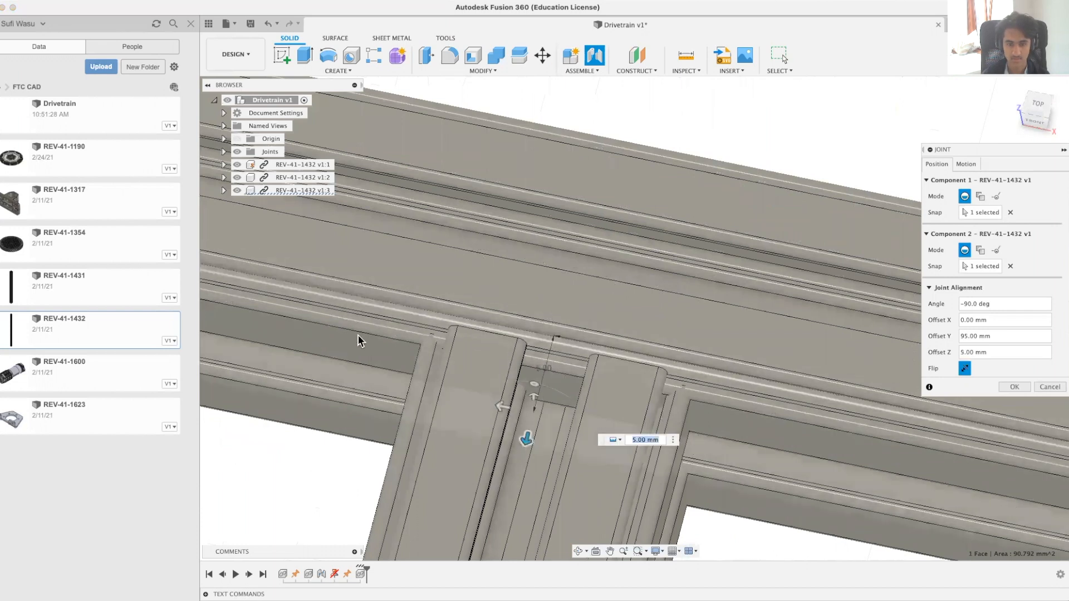
click(1013, 387)
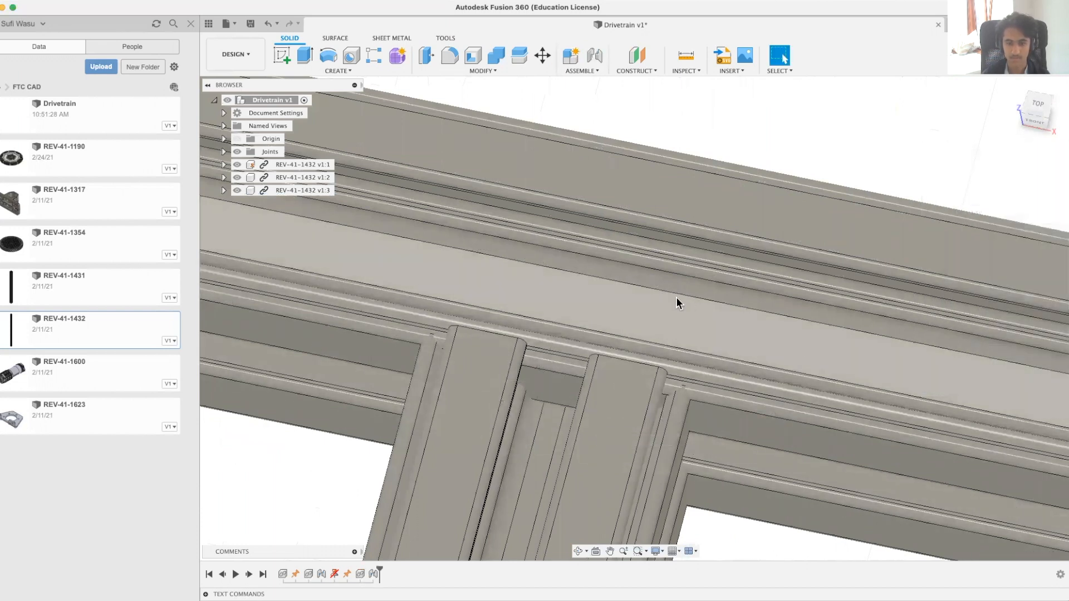
Step: Examine the jointed frame from the home view and inspect the free ends of the two parallel extrusions
scroll(685, 295, down, 10)
scroll(697, 286, down, 5)
middle_drag(797, 401, 795, 317)
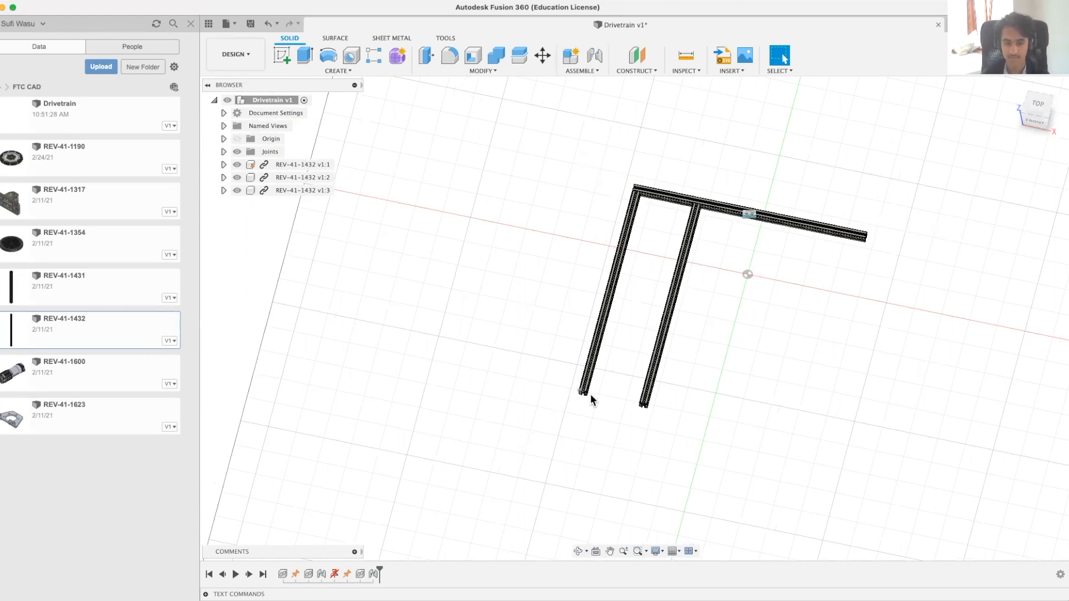
scroll(635, 422, up, 6)
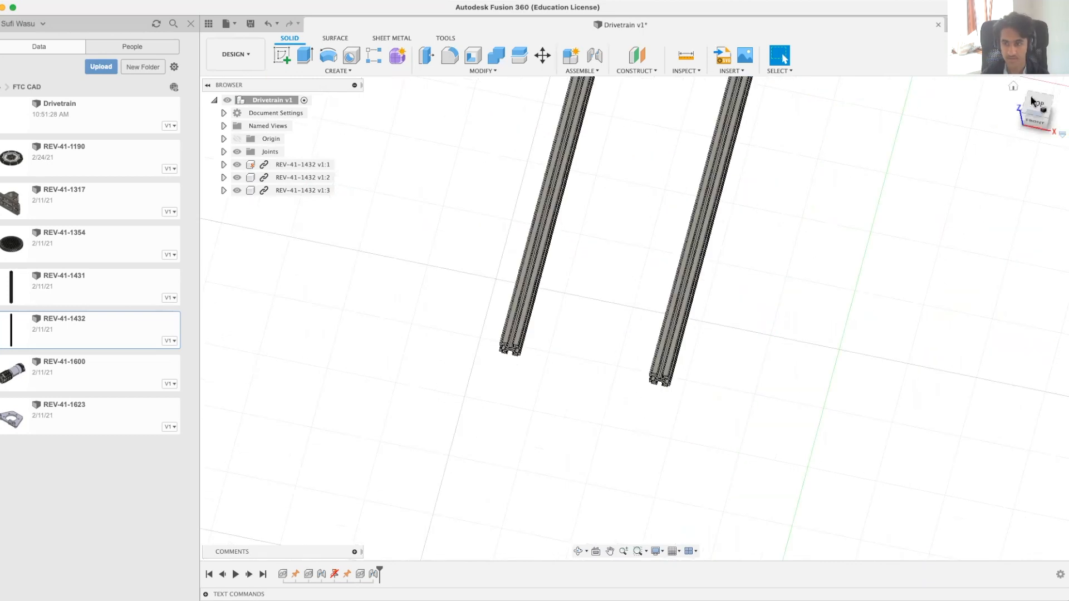
click(1014, 88)
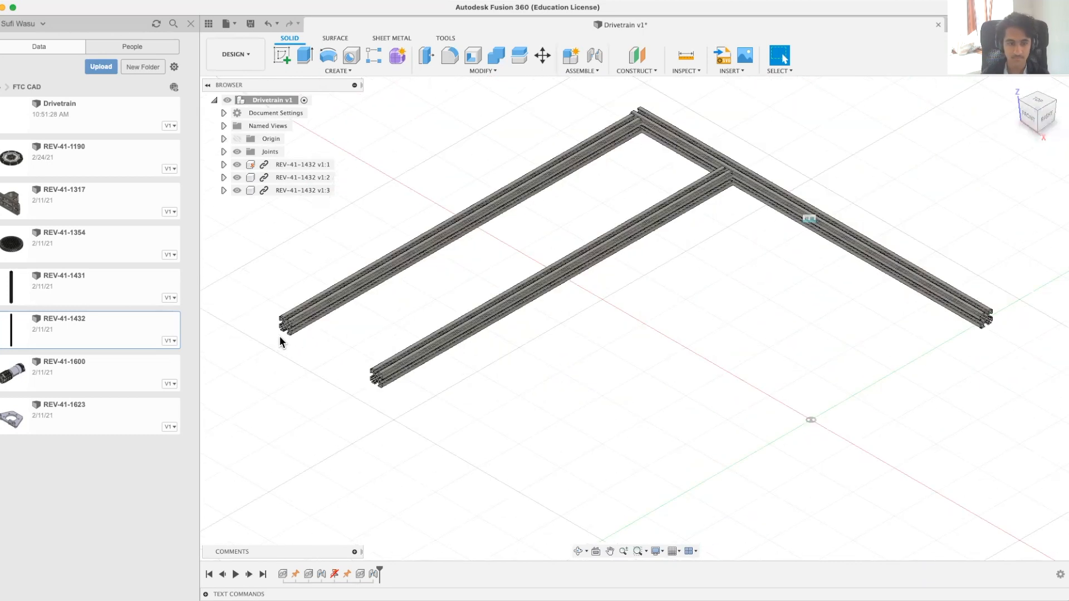
scroll(276, 336, up, 5)
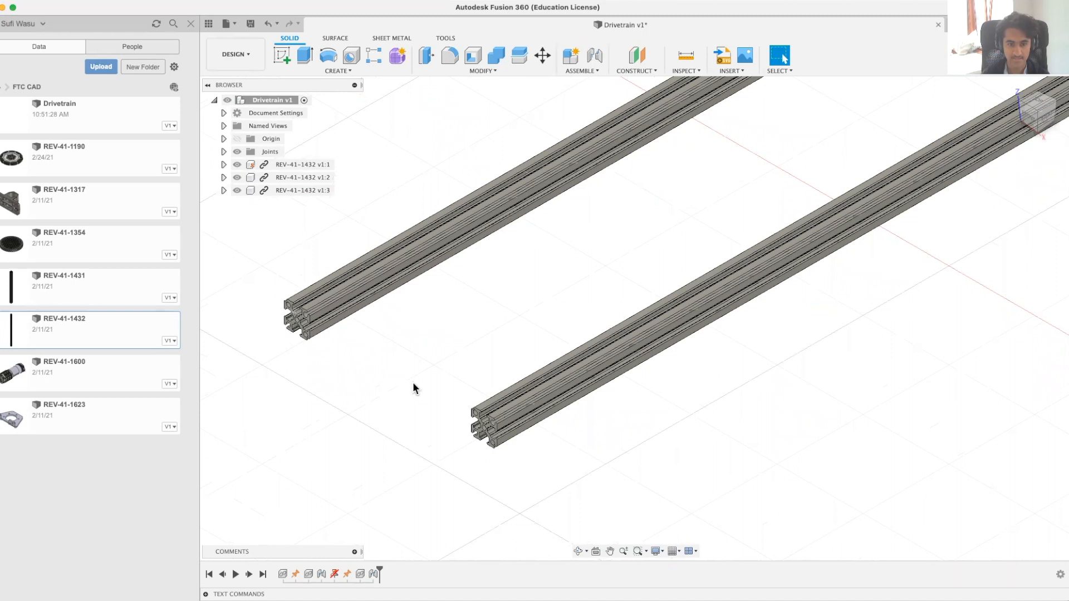
shift+middle_drag(303, 382, 341, 389)
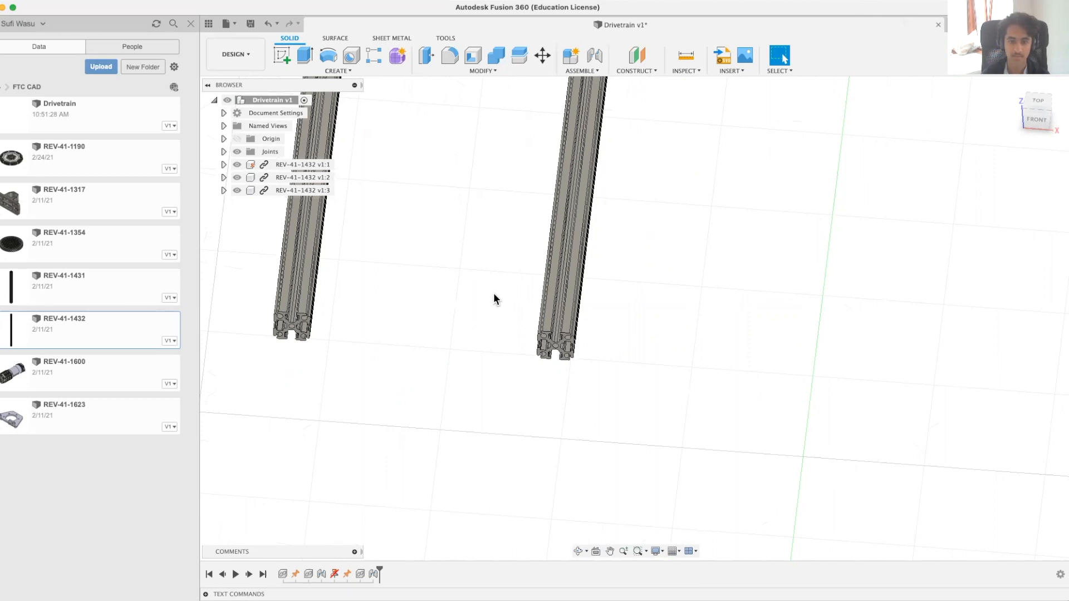
middle_drag(495, 292, 844, 255)
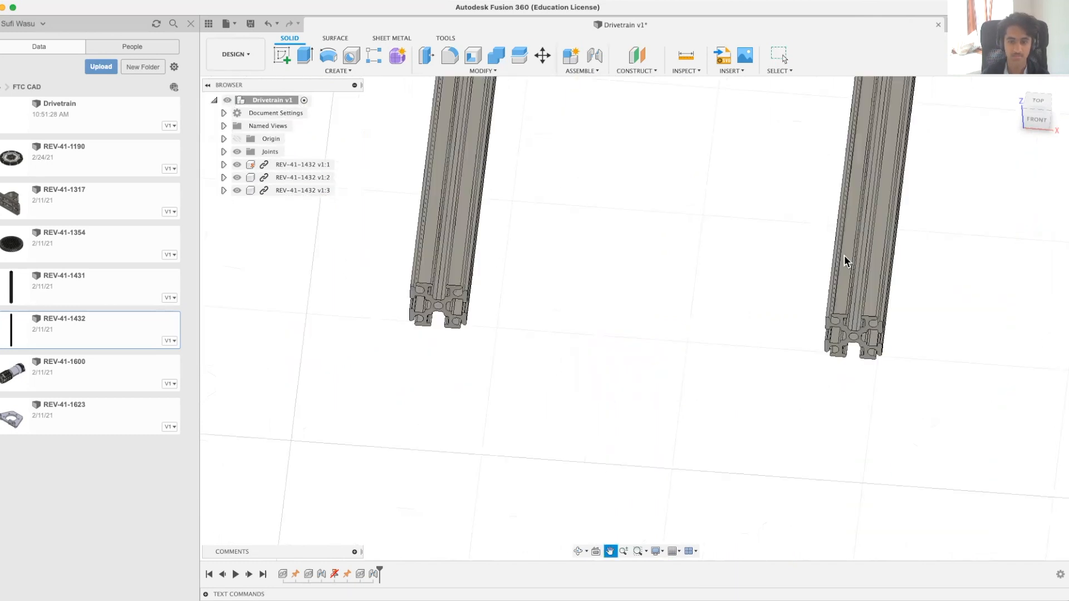
Step: Measure the overall distance between the outer edges at the free ends of the second and third extrusions
click(691, 54)
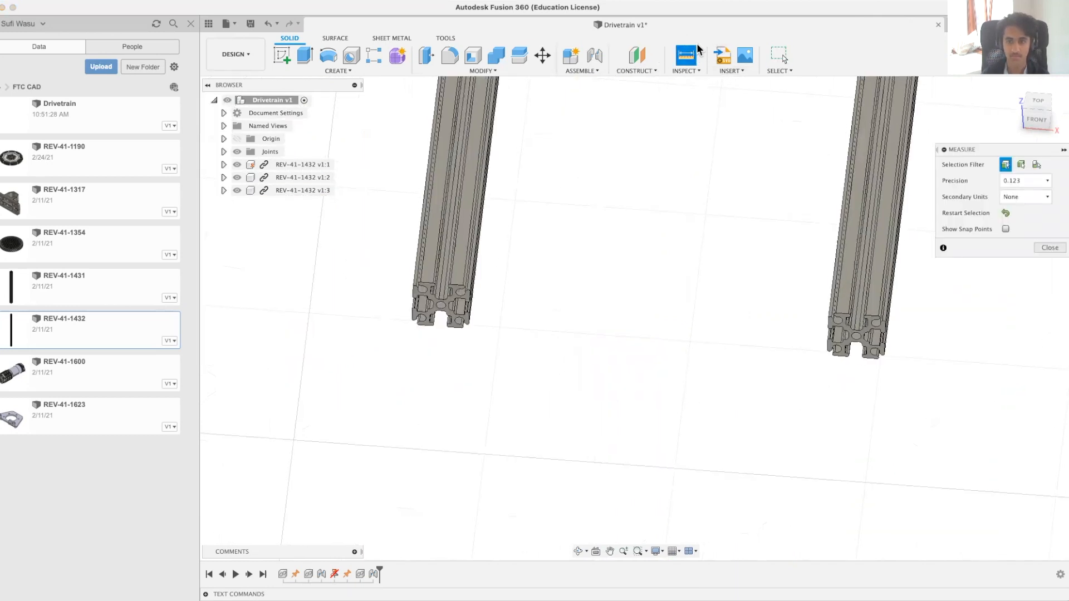
scroll(905, 336, up, 5)
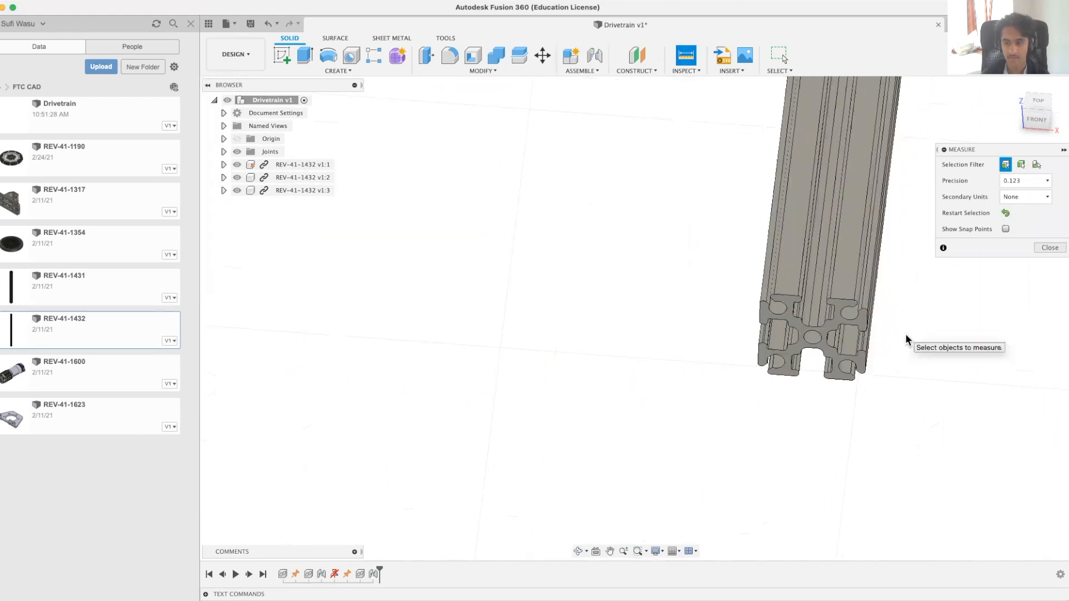
scroll(794, 266, down, 3)
scroll(795, 266, down, 5)
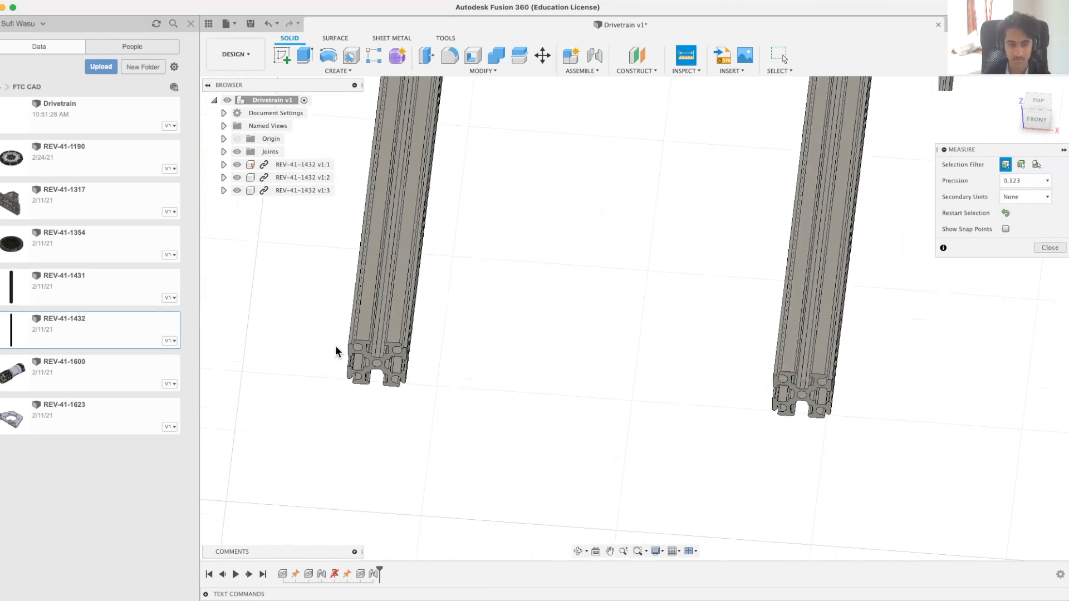
scroll(335, 345, up, 6)
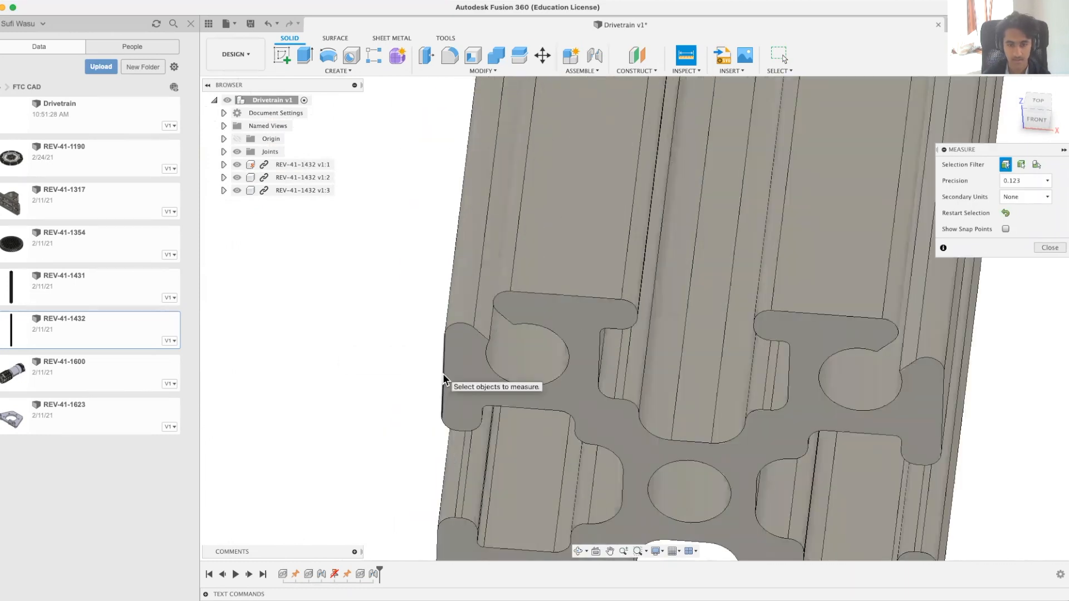
click(444, 377)
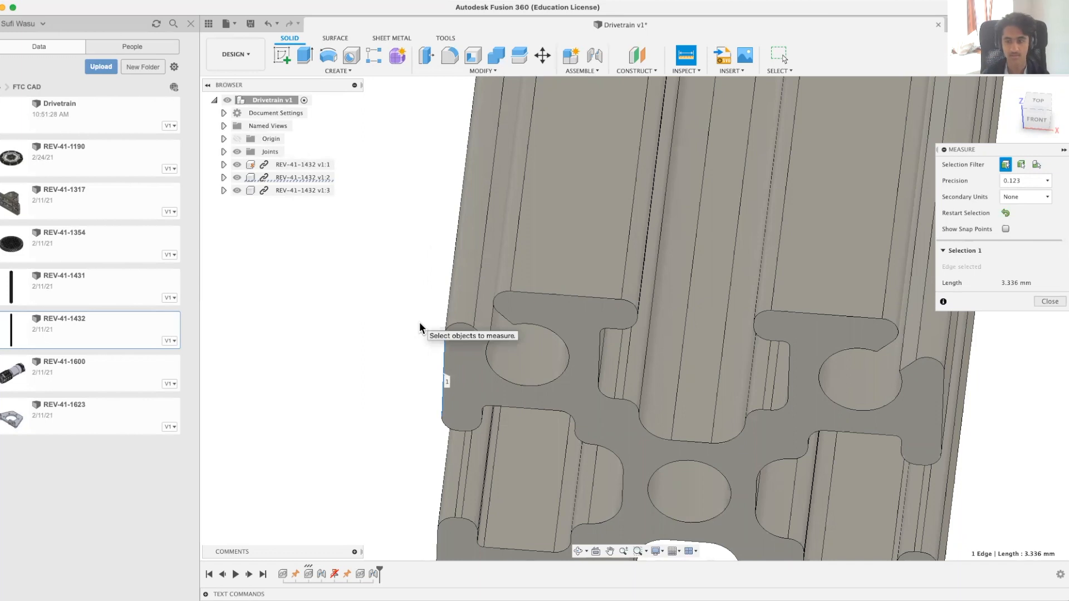
scroll(419, 322, down, 6)
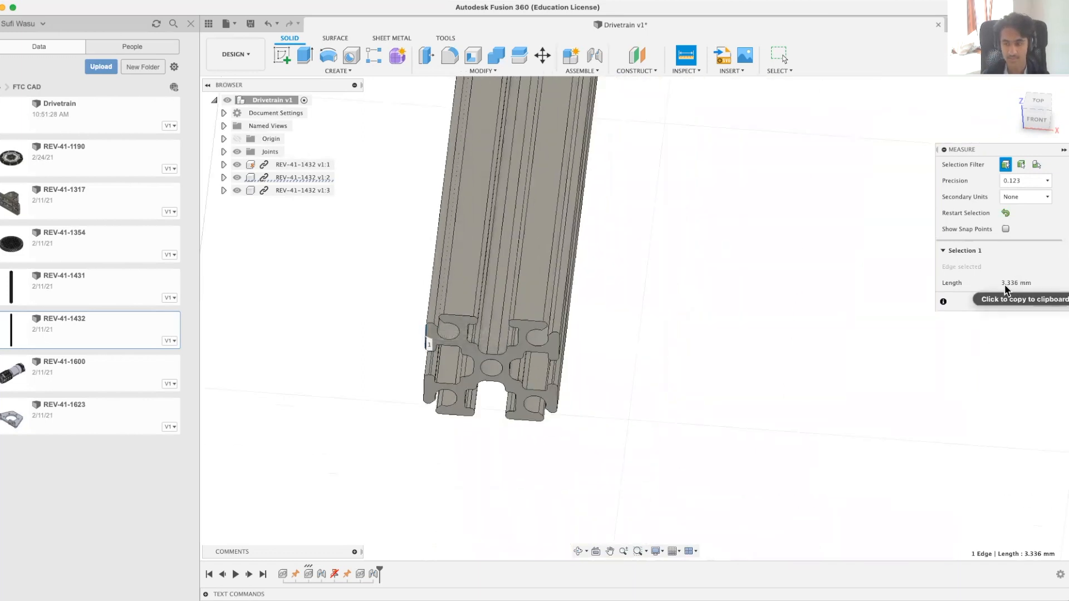
middle_drag(628, 388, 139, 287)
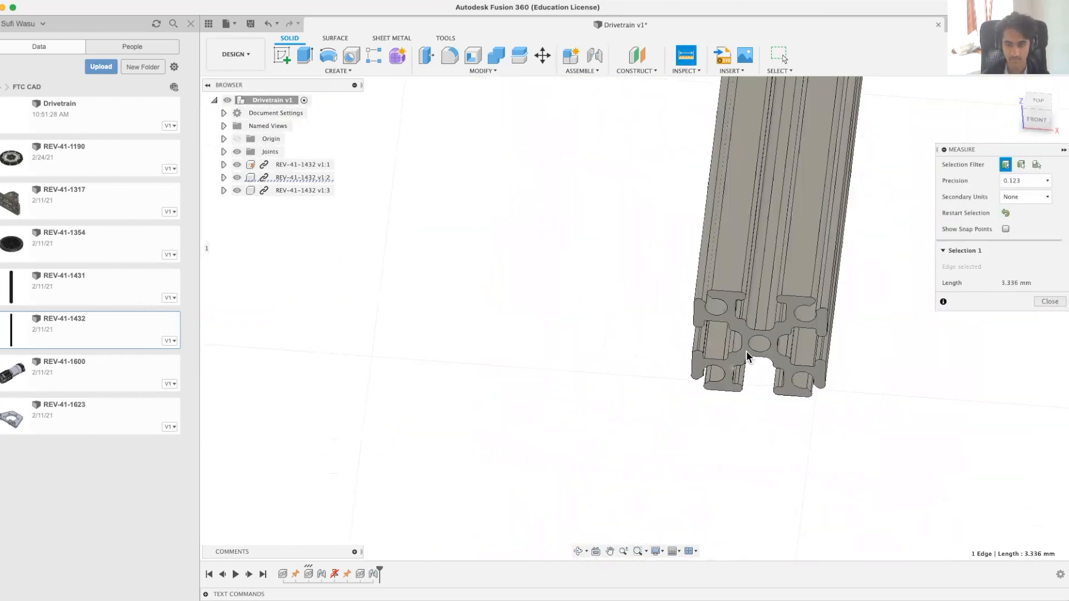
scroll(776, 370, up, 5)
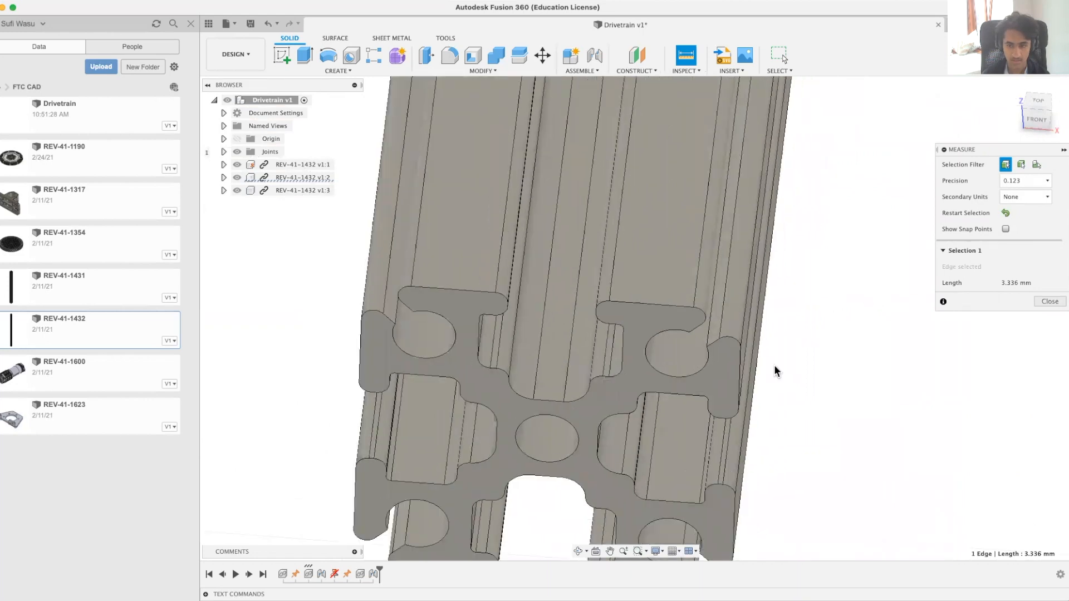
click(738, 372)
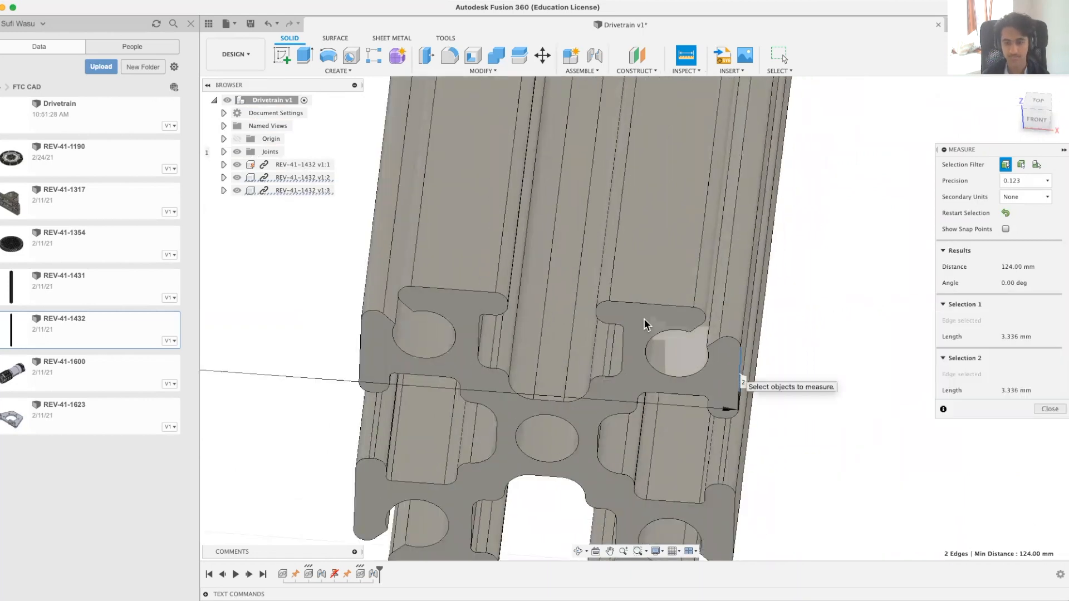
scroll(636, 324, down, 5)
middle_drag(299, 346, 545, 411)
scroll(470, 428, down, 5)
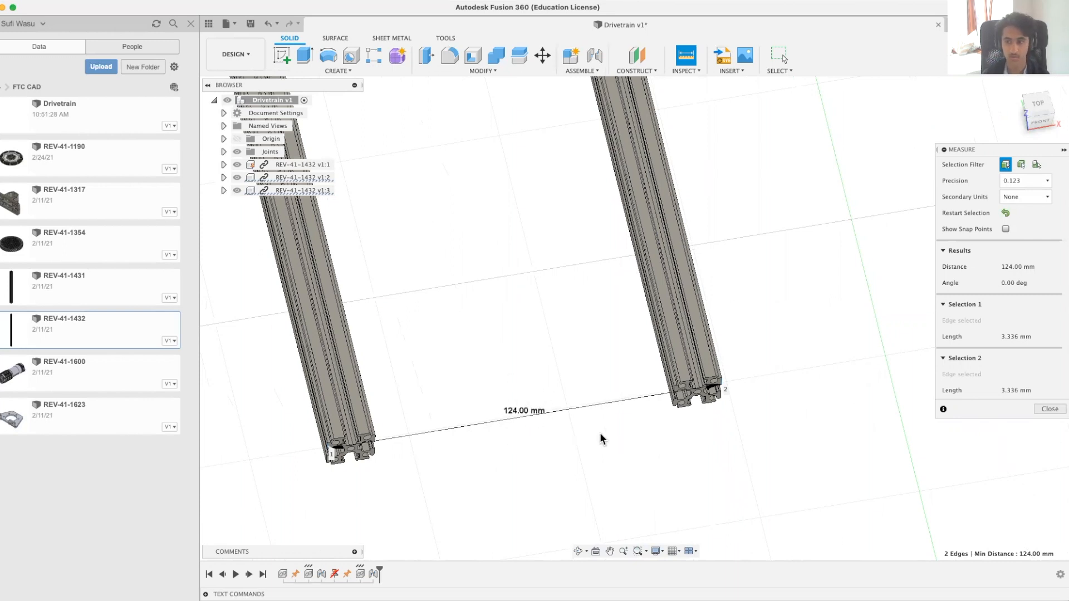
click(1050, 409)
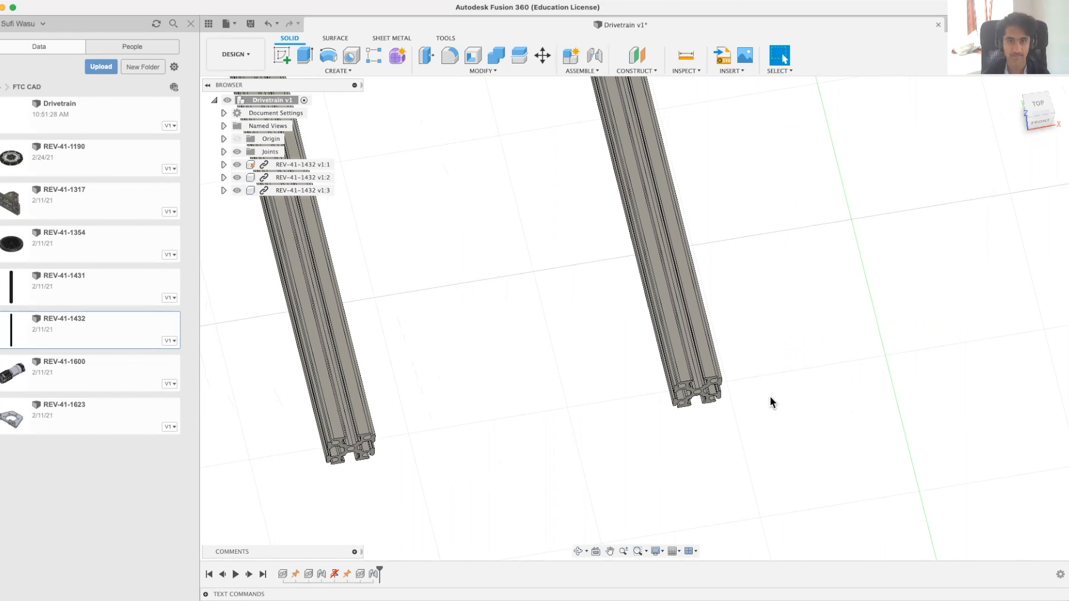
Step: Save the Drivetrain design and open the REV-41-1431 part from the FTC CAD project
key(super+s)
key(Return)
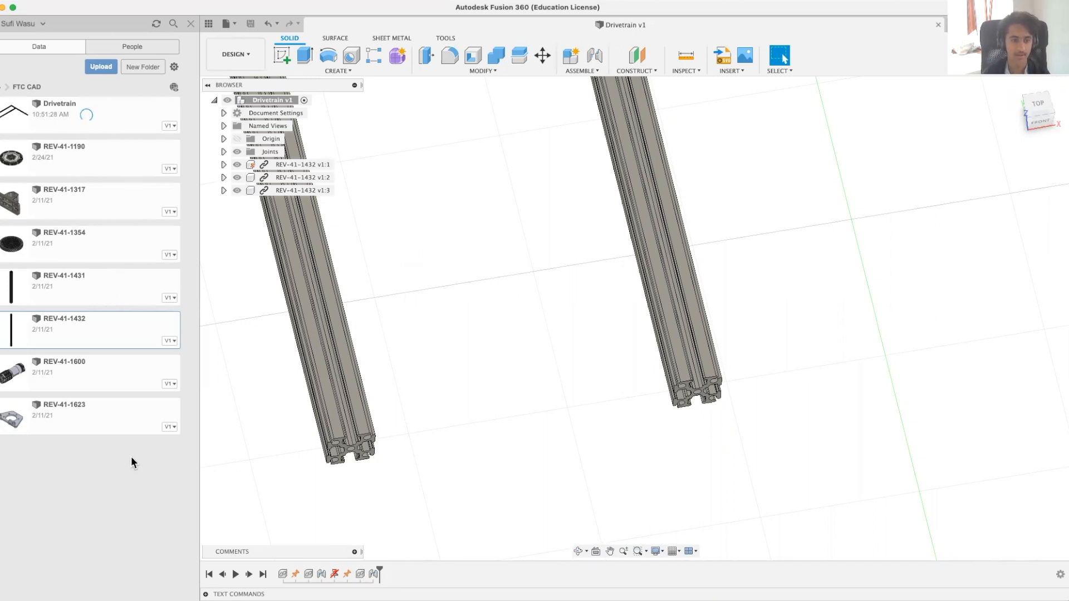
click(110, 280)
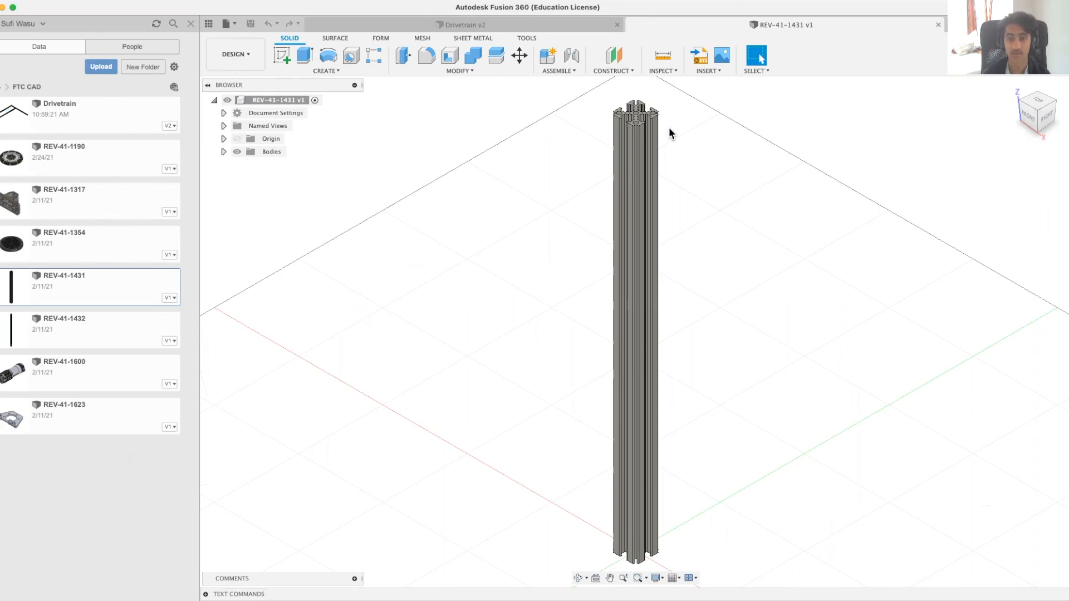
Step: Set up an Extrude of the REV-41-1431's top end face with a distance of -124 mm
scroll(676, 111, up, 5)
scroll(537, 130, up, 3)
scroll(537, 130, down, 6)
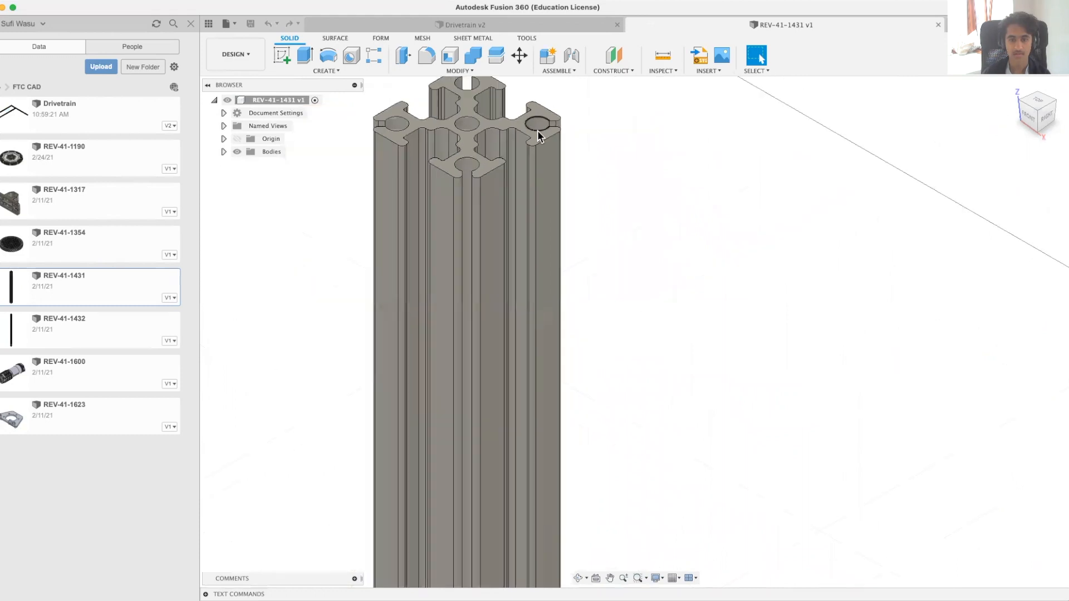
scroll(514, 124, up, 8)
scroll(561, 261, up, 3)
click(573, 220)
scroll(573, 221, down, 8)
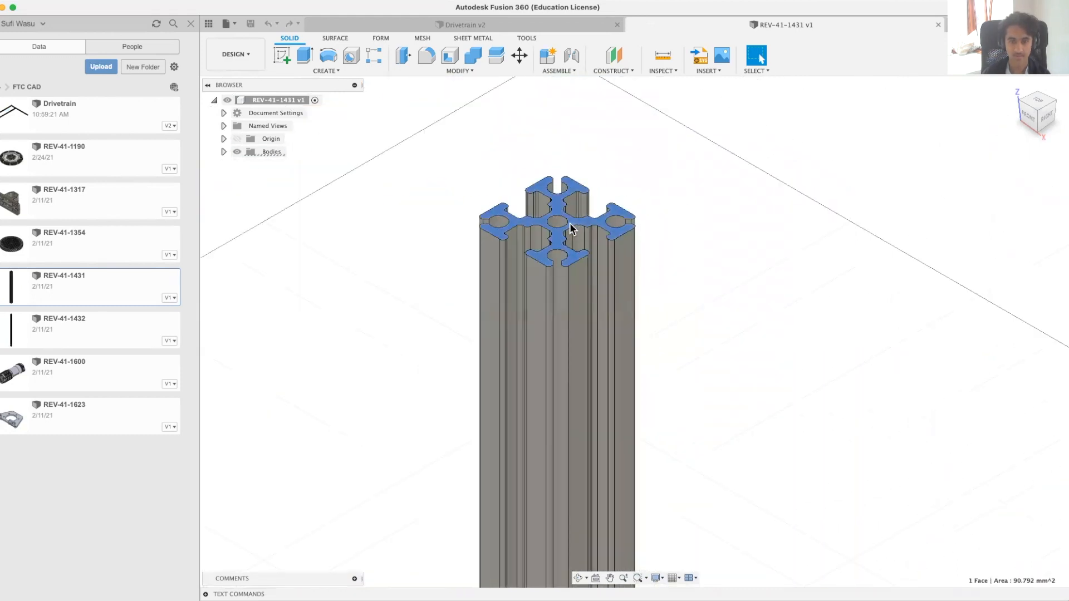
click(366, 69)
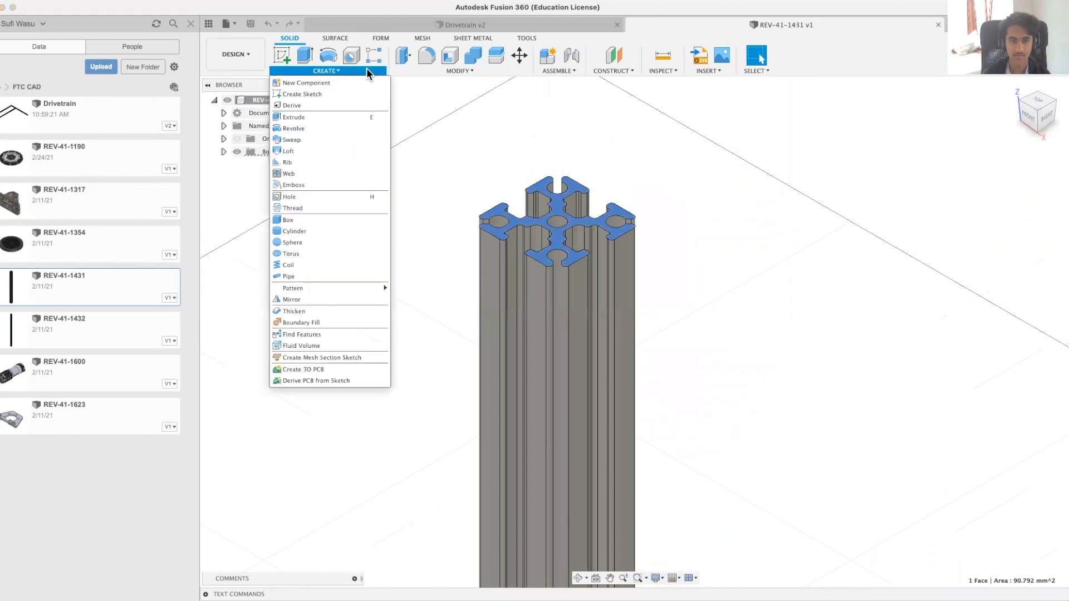
click(319, 116)
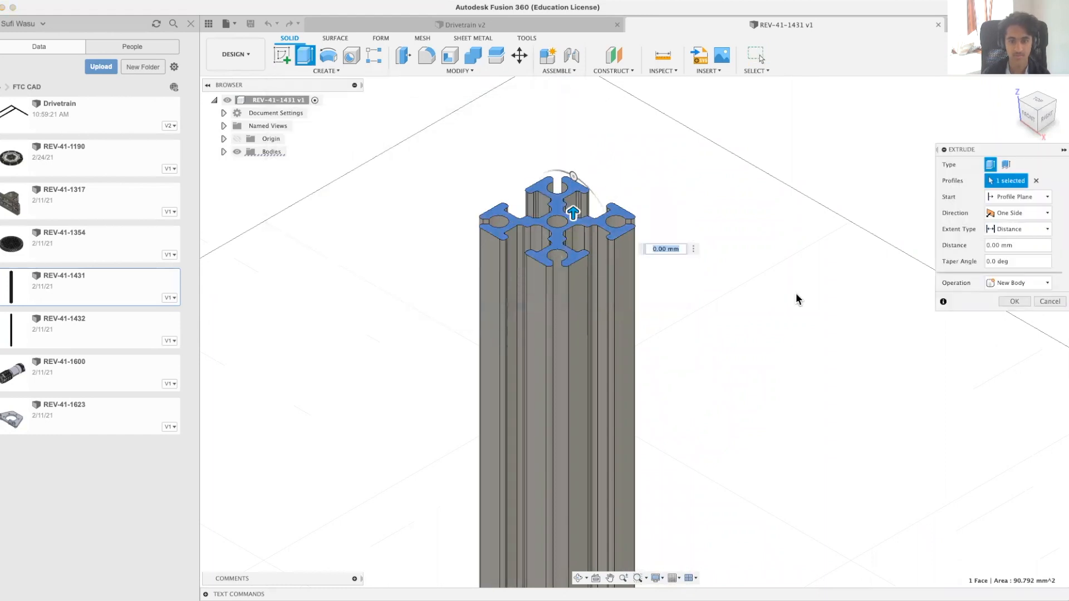
middle_drag(795, 266, 802, 251)
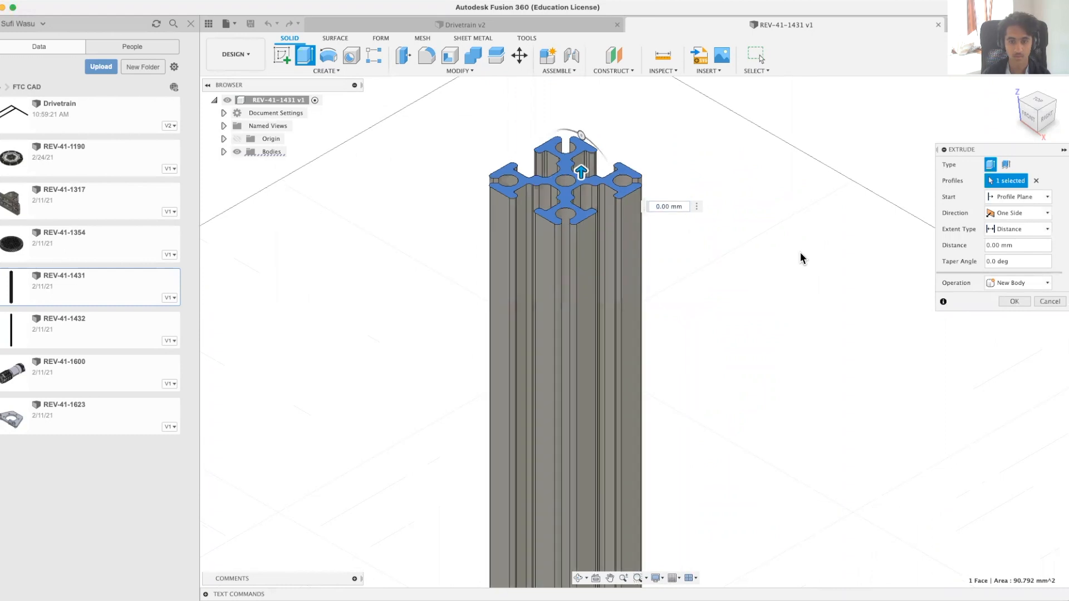
text(-124)
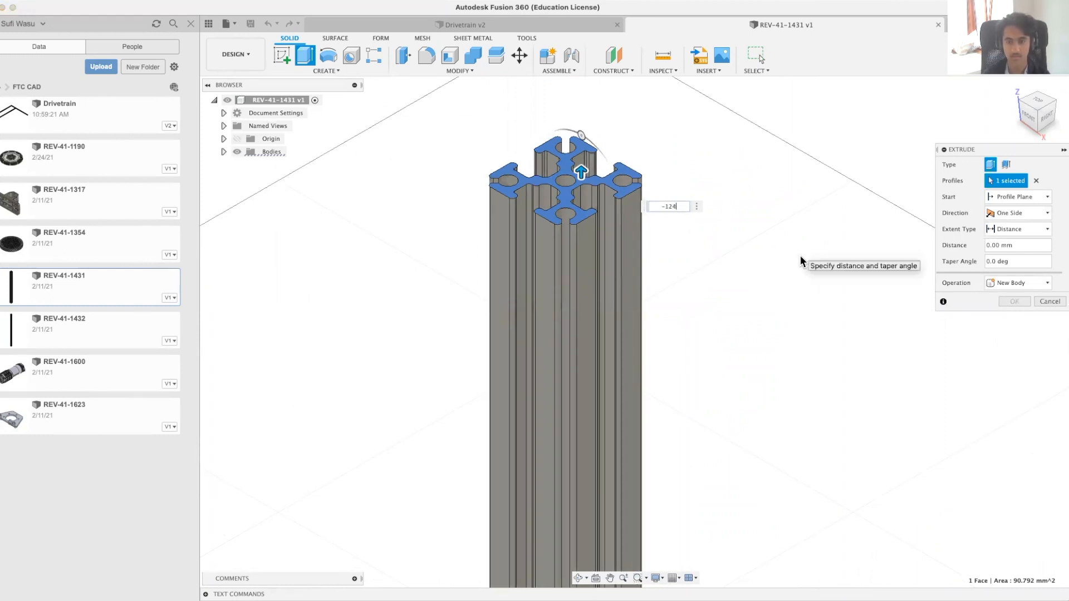
key(Return)
middle_drag(832, 273, 797, 187)
scroll(768, 206, down, 5)
middle_drag(750, 421, 684, 278)
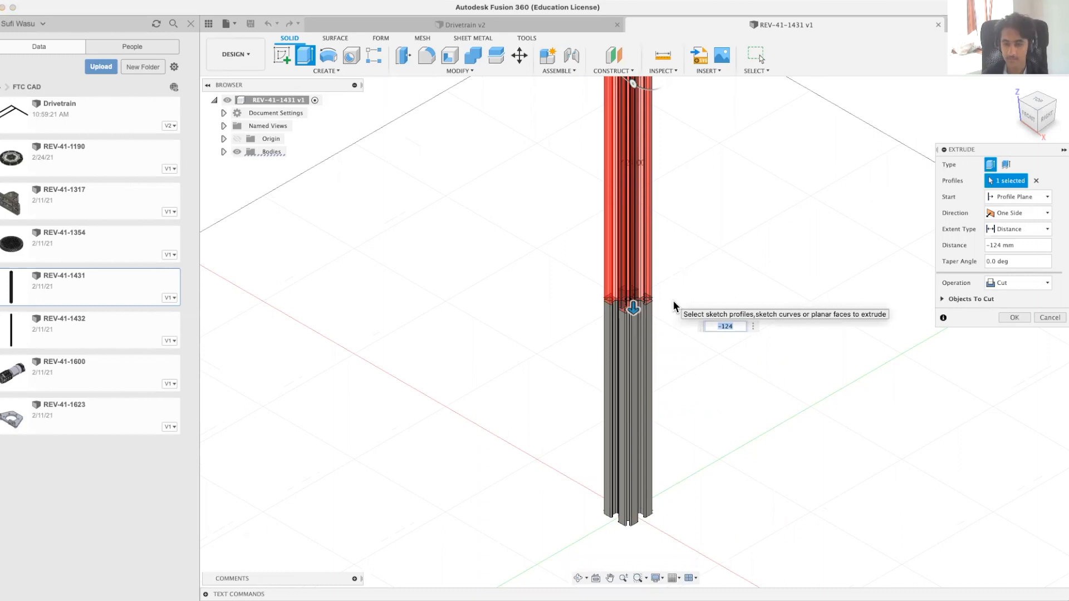
Step: Change the extrusion's operation to Intersect and create it, keeping only the 124 mm section
middle_drag(710, 124, 728, 234)
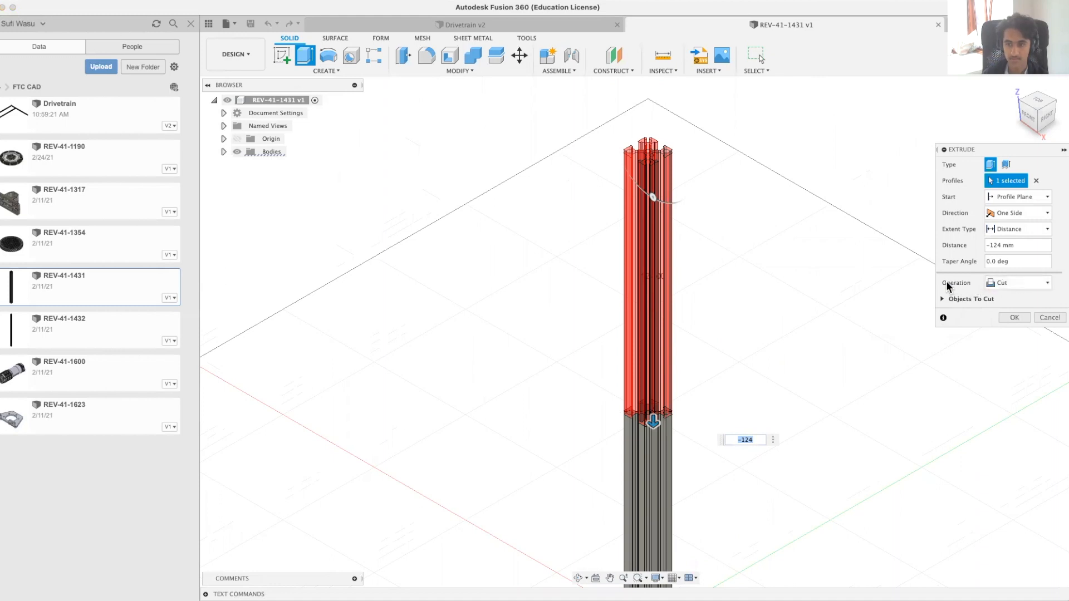
drag(983, 150, 775, 132)
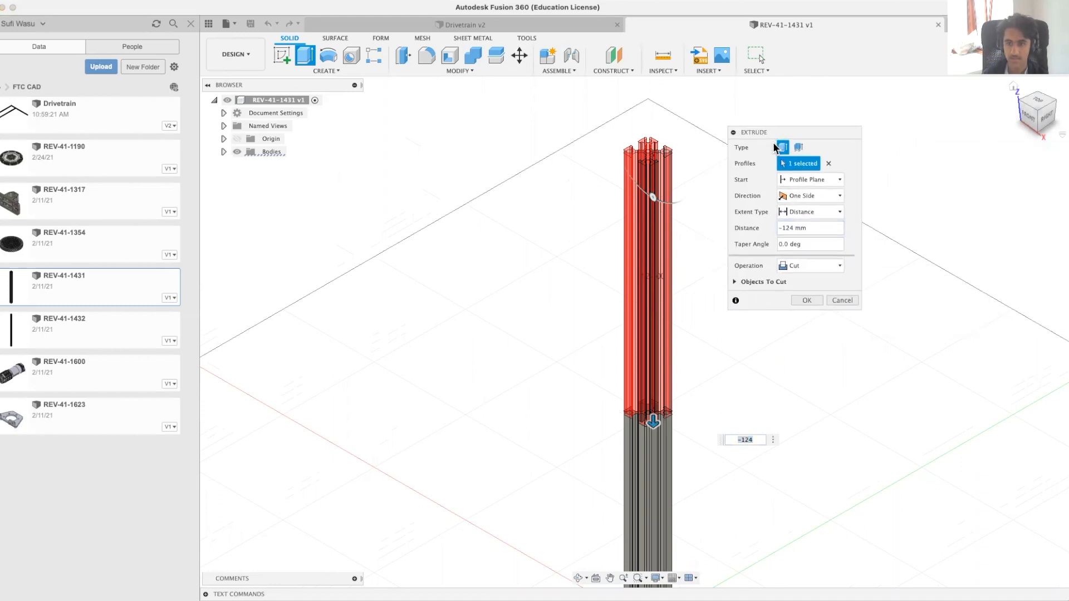
click(797, 267)
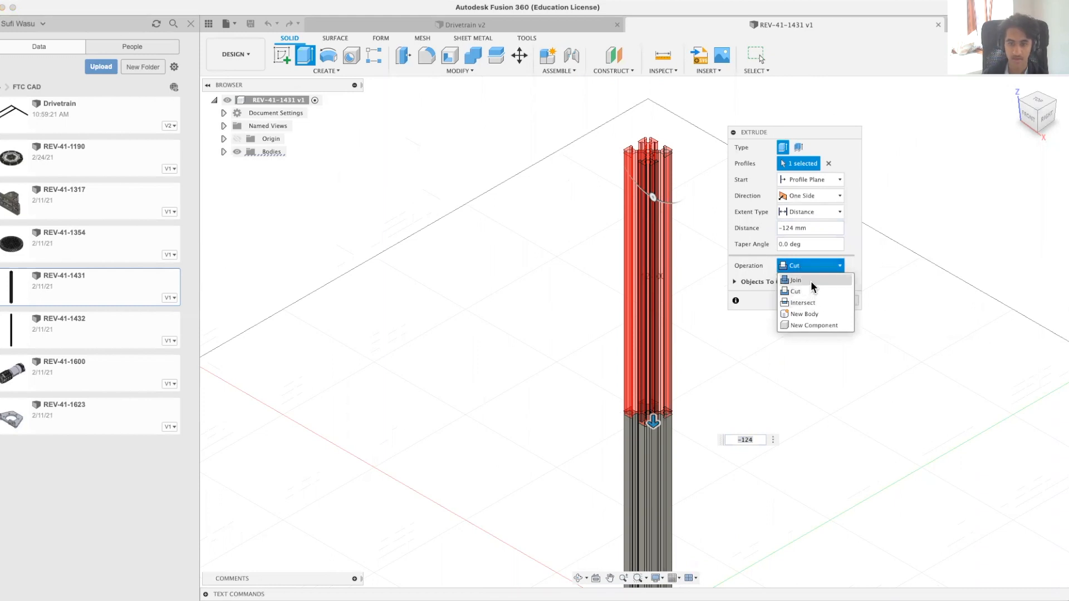
click(812, 302)
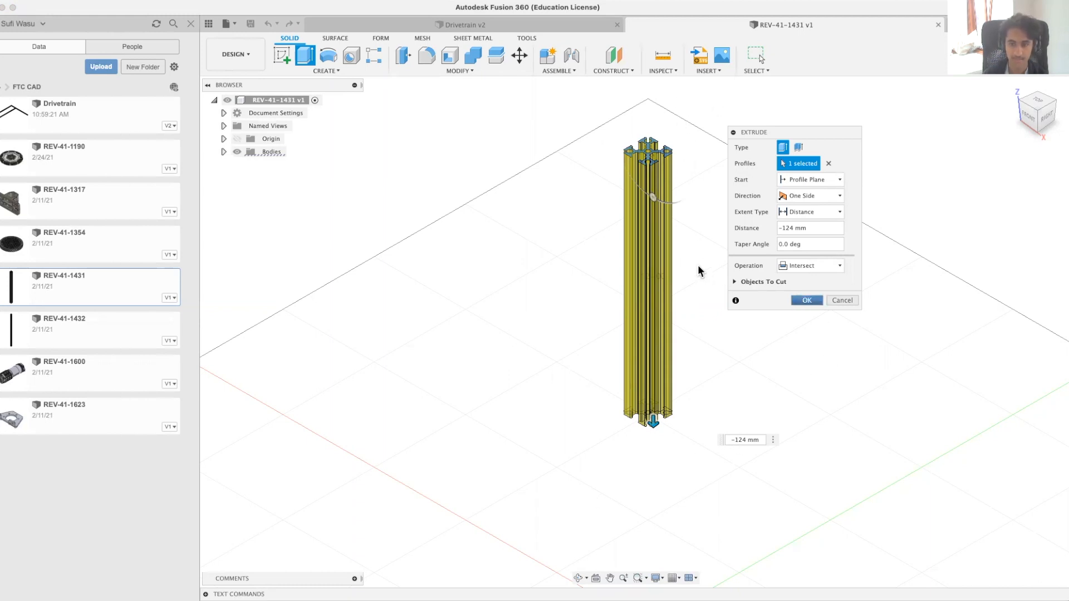
key(Return)
Step: Measure the length of a long outer edge on the shortened extrusion
click(673, 279)
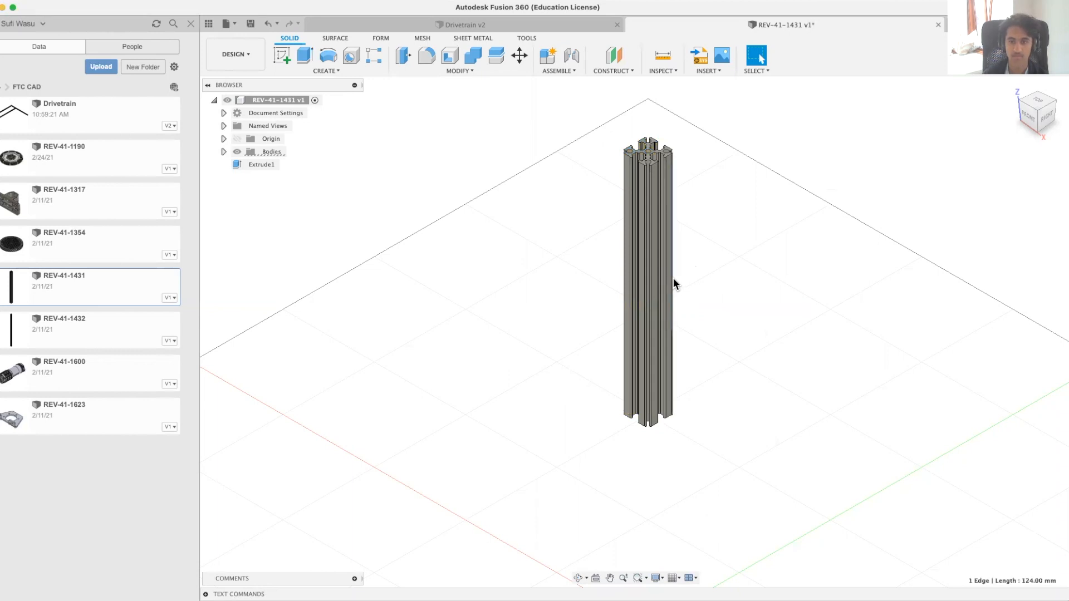
click(668, 60)
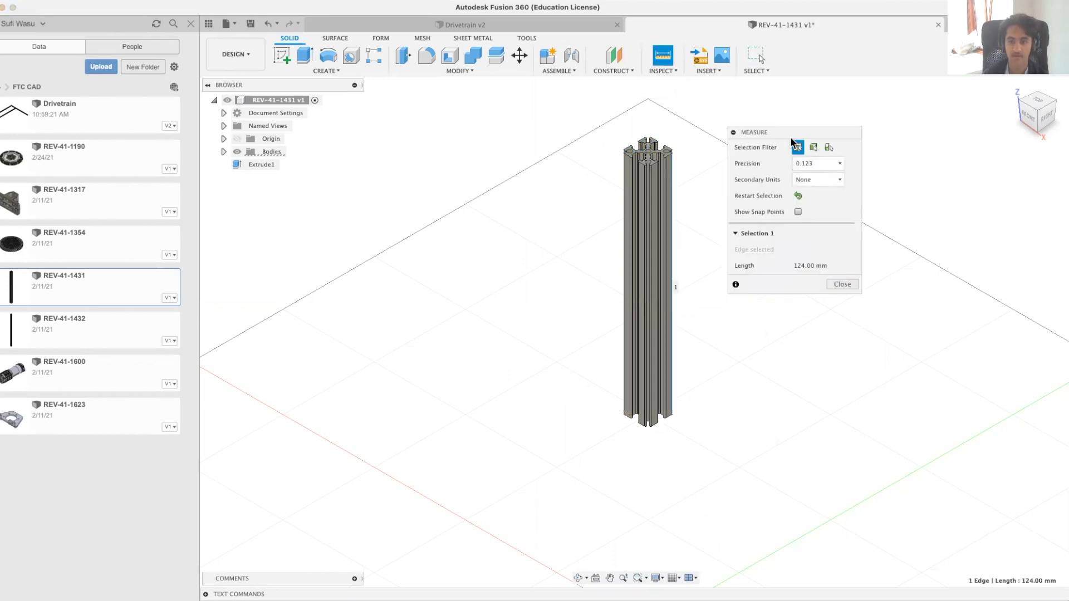
drag(782, 138, 523, 128)
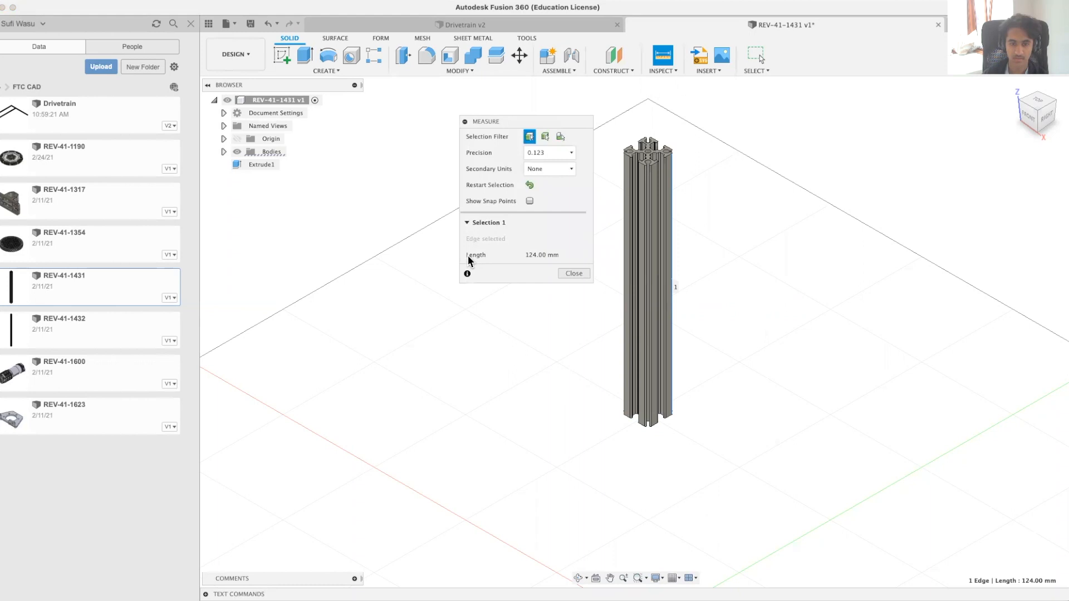
click(587, 273)
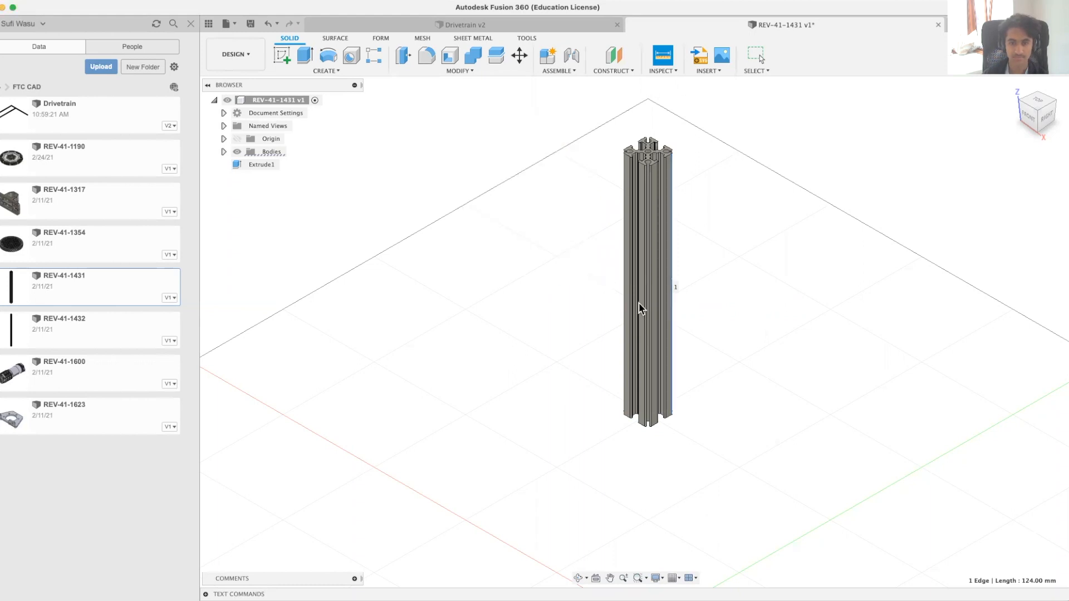
Step: Save the shortened part as a new design named "124mm extrusion" in the FTC CAD project
click(74, 8)
click(95, 119)
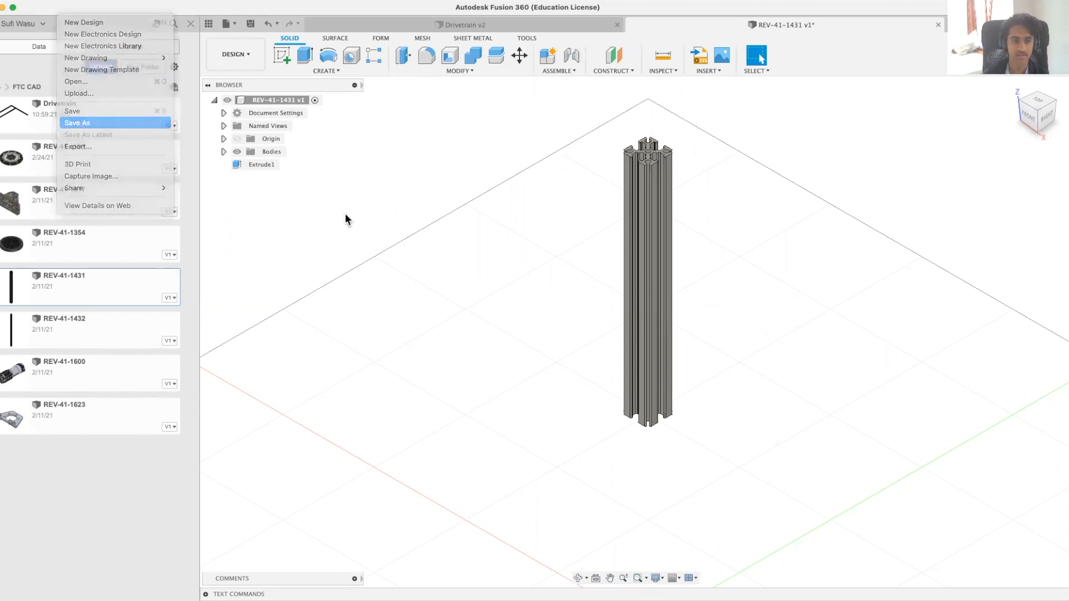
text(124 )
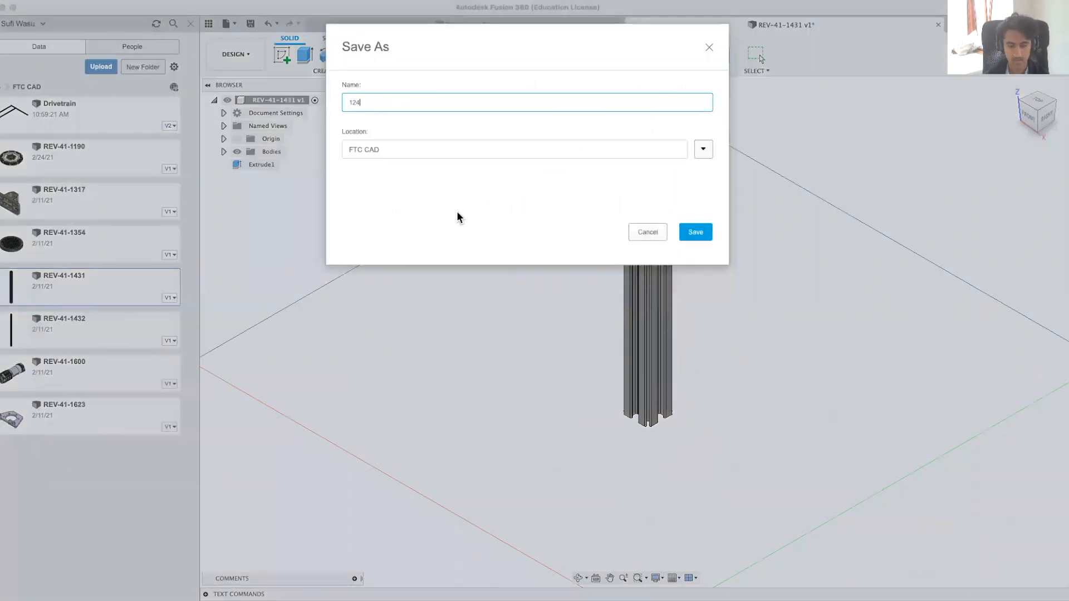
text(mm extrusion)
click(690, 236)
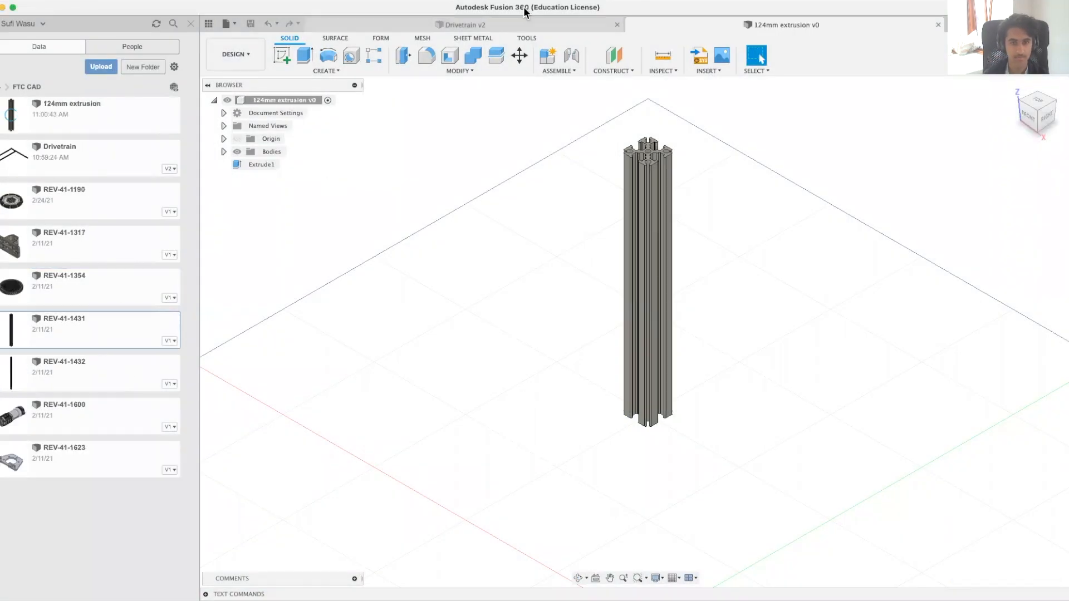
Step: Return to the Drivetrain design and insert the 124mm extrusion into it
click(504, 25)
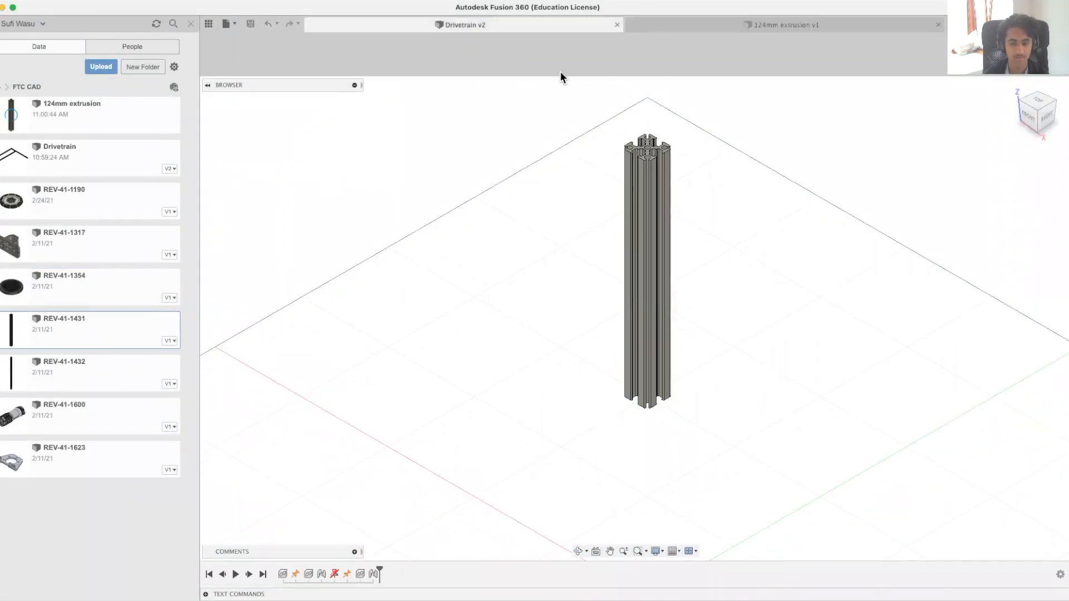
scroll(610, 309, down, 7)
shift+middle_drag(826, 253, 604, 384)
scroll(797, 264, down, 1)
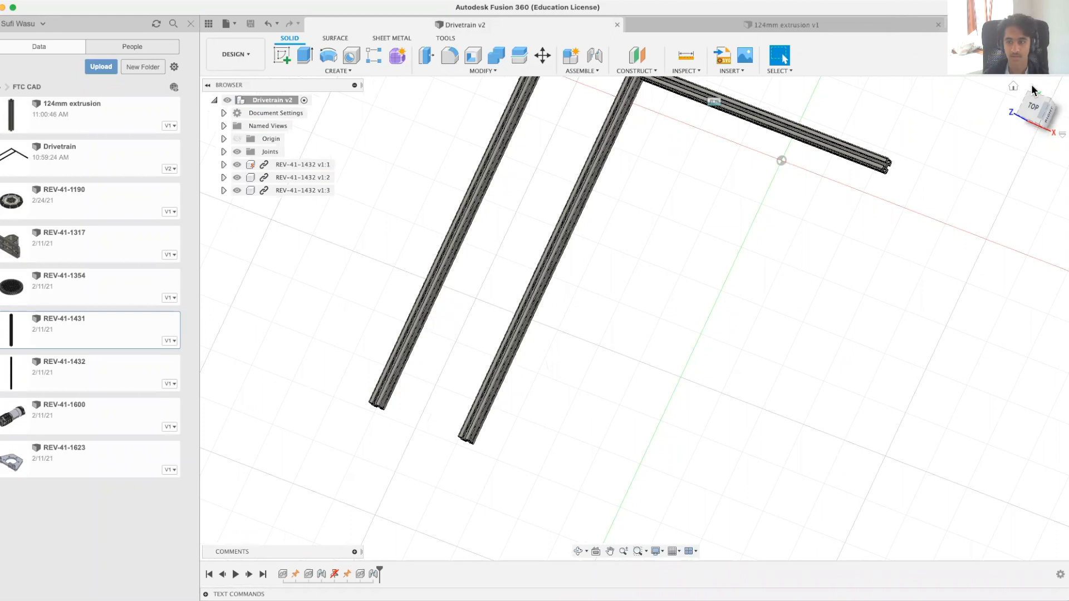
click(1014, 86)
right_click(86, 115)
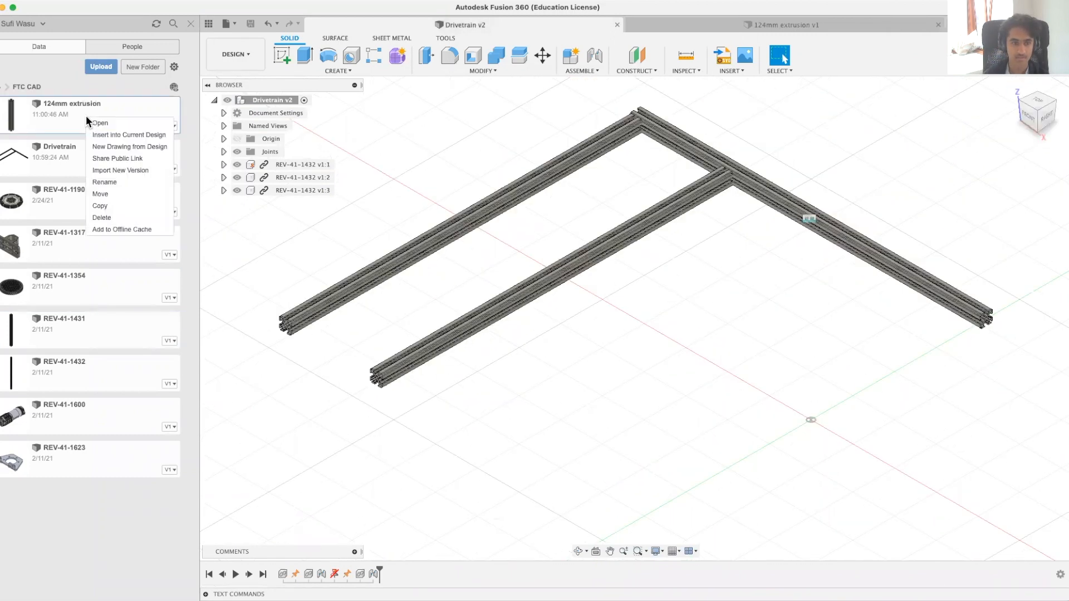
click(109, 135)
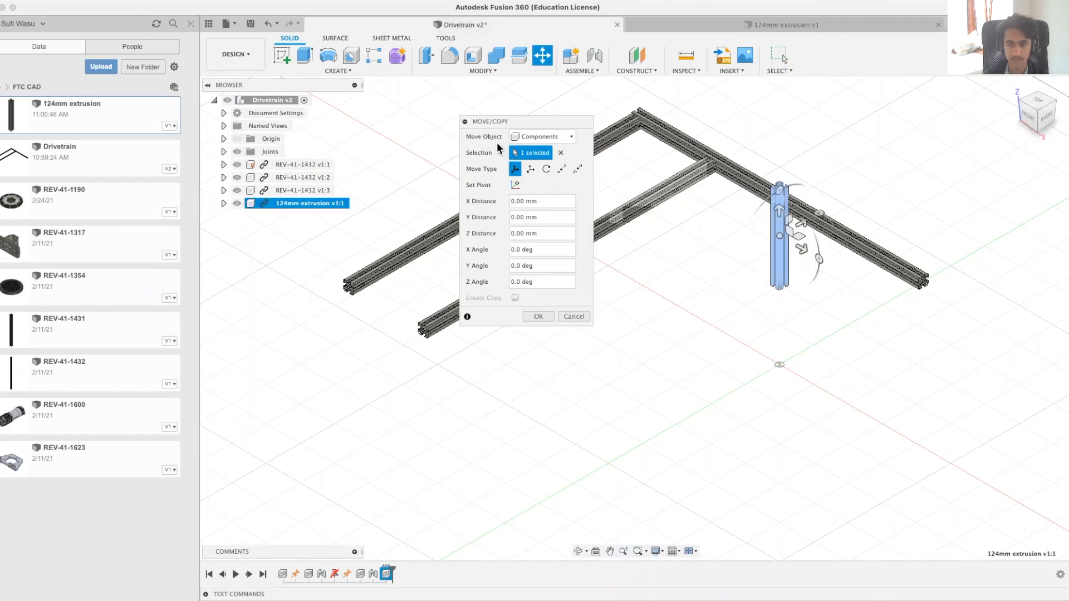
Step: Rotate the inserted 124mm extrusion to horizontal and place it just beyond the free ends of the two parallel extrusions
drag(495, 122, 969, 256)
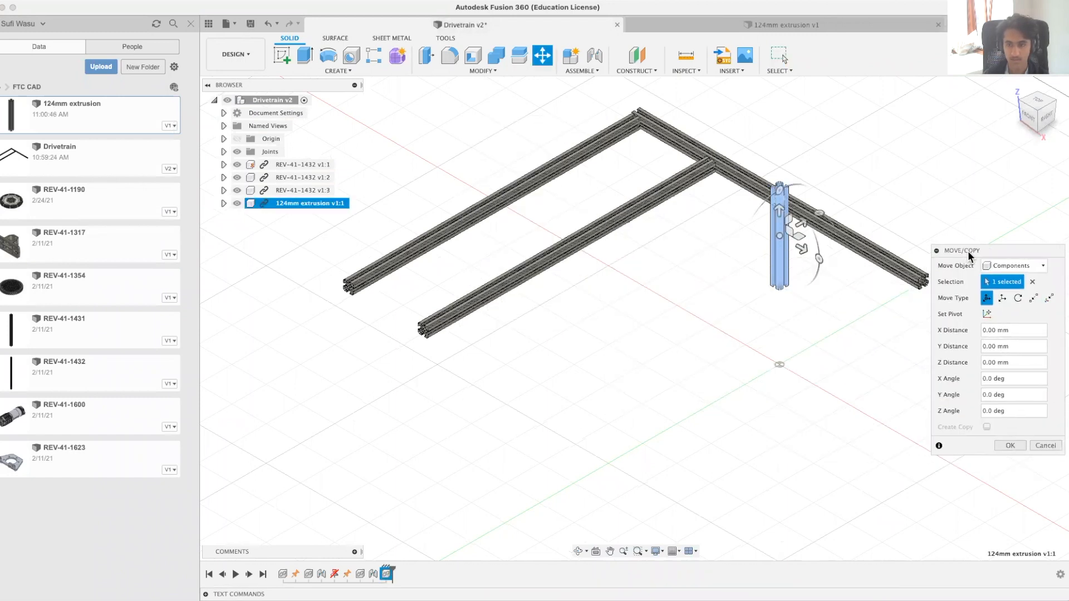
drag(818, 257, 781, 192)
drag(780, 241, 359, 345)
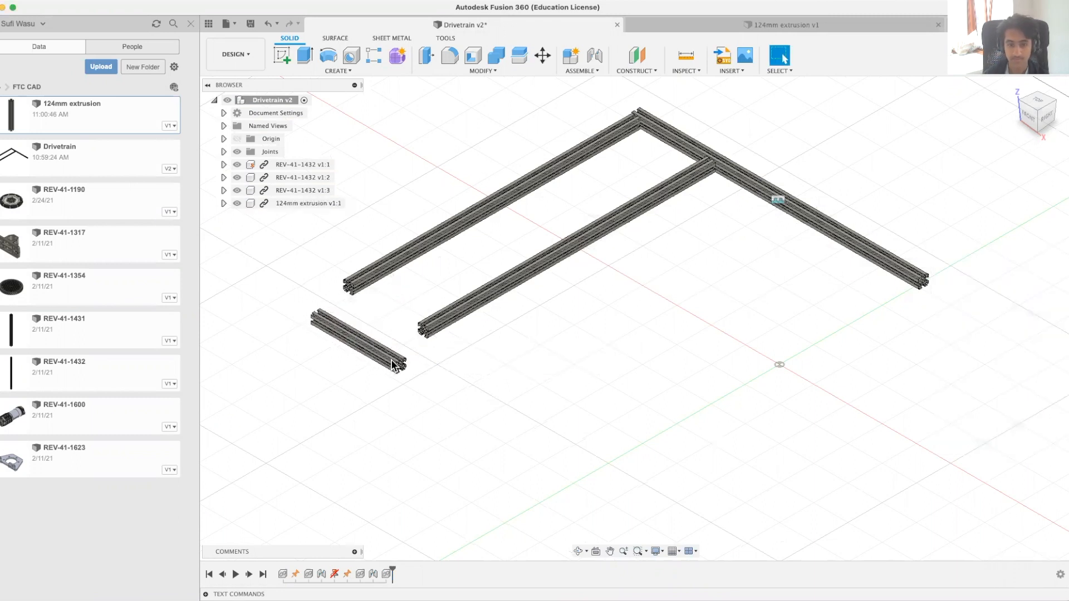
Step: Start a joint between the inner channel face of the 124mm extrusion and the free end face of the third REV-41-1432
scroll(394, 364, up, 10)
shift+middle_drag(532, 365, 516, 365)
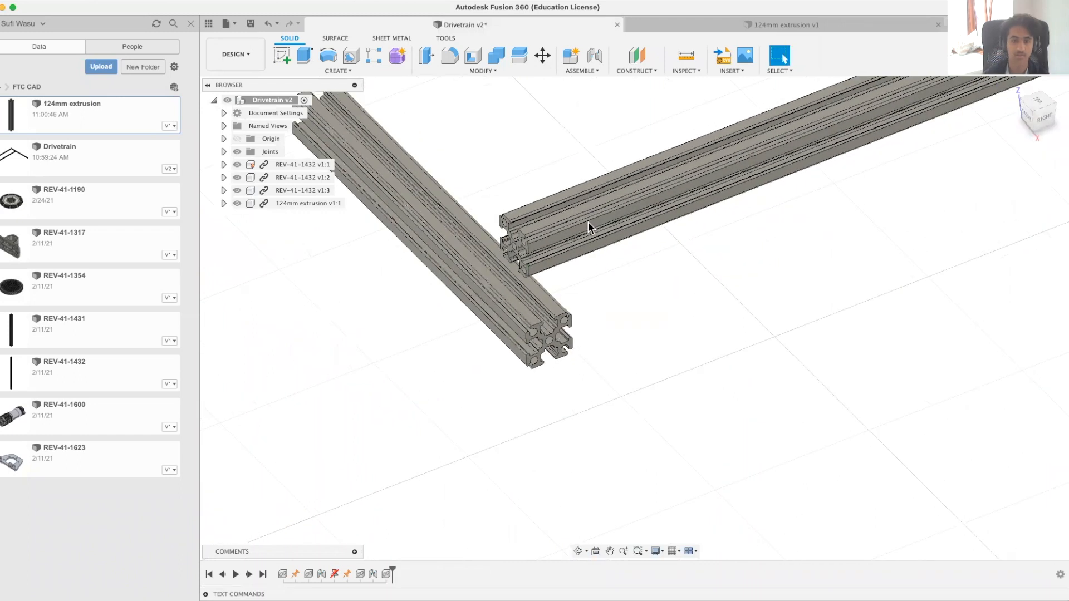
scroll(609, 330, down, 8)
shift+middle_drag(660, 394, 606, 386)
scroll(683, 396, up, 10)
scroll(681, 392, down, 5)
scroll(607, 403, up, 8)
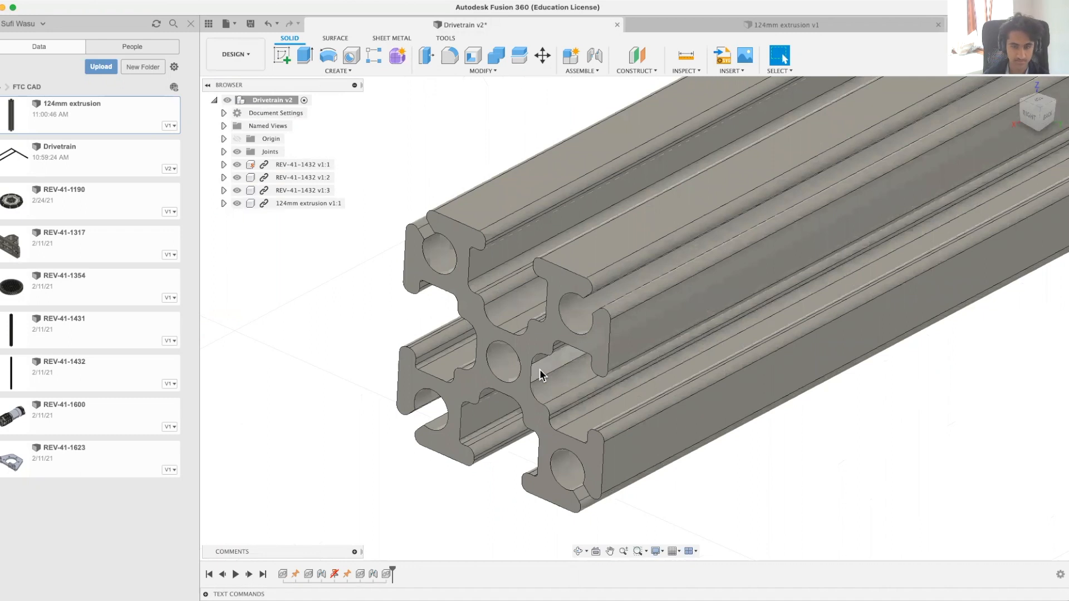
scroll(542, 371, down, 8)
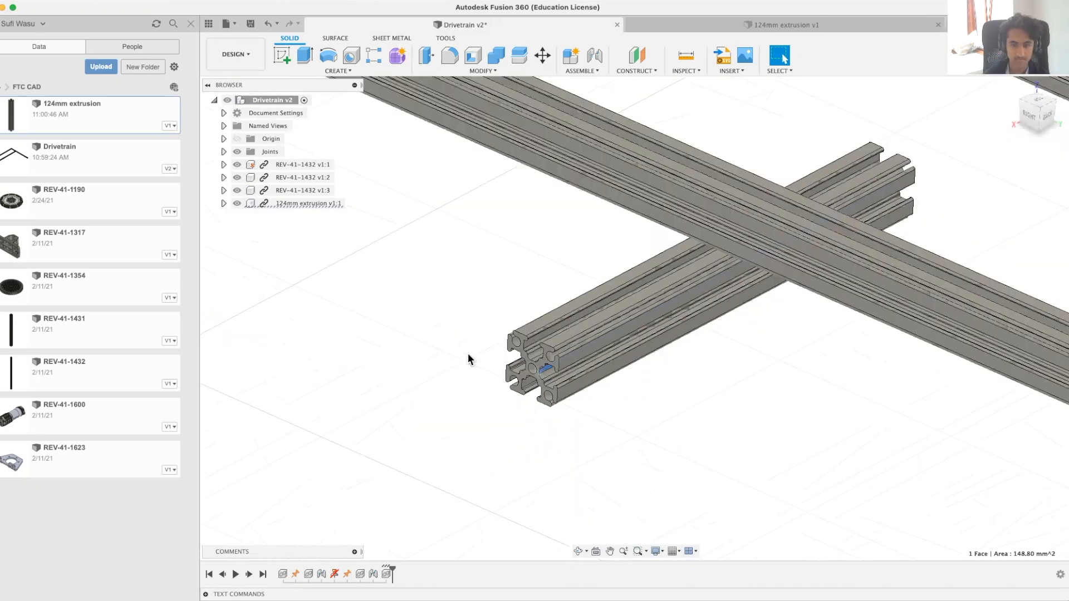
shift+middle_drag(537, 373, 537, 351)
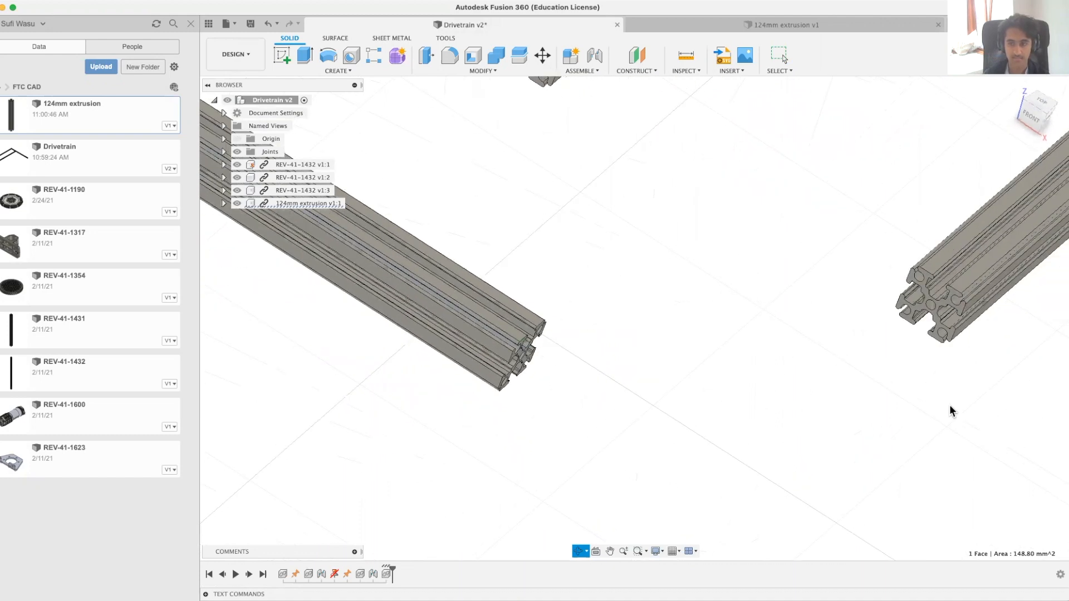
key(Escape)
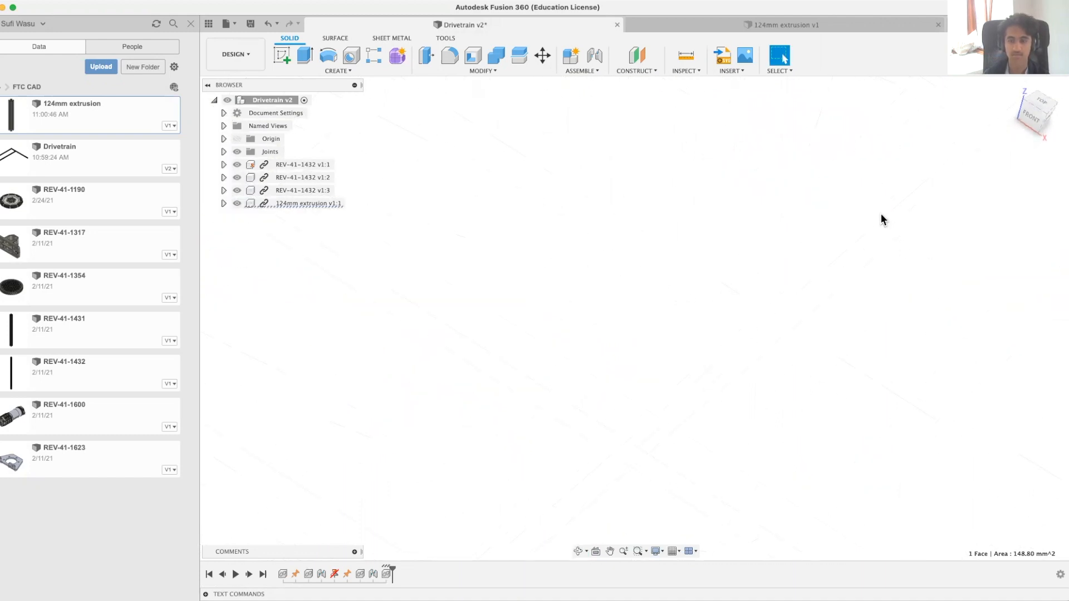
middle_drag(744, 303, 708, 423)
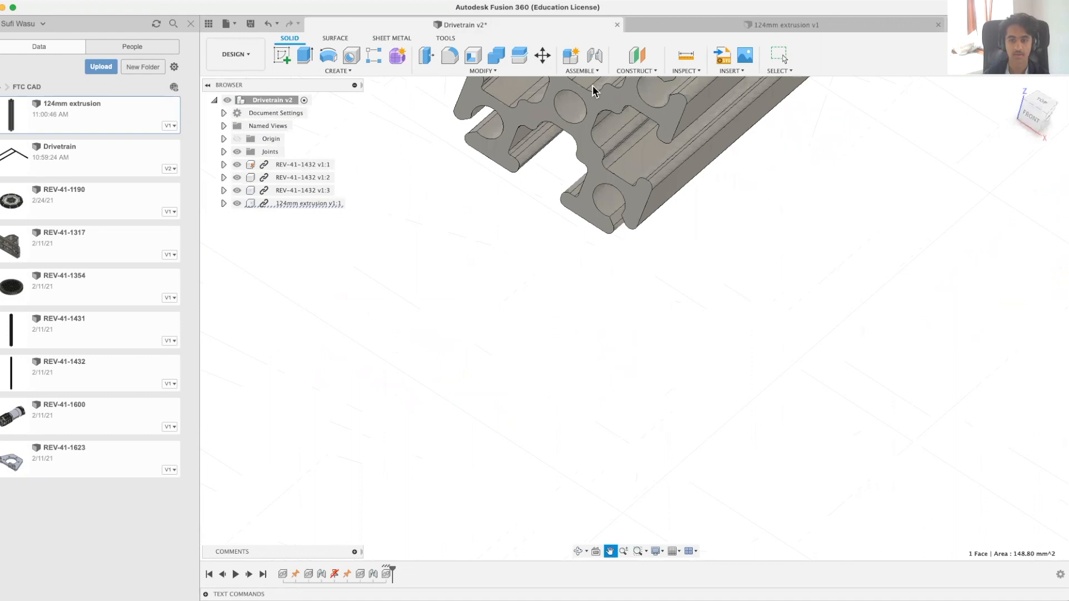
shift+click(589, 159)
scroll(590, 159, down, 5)
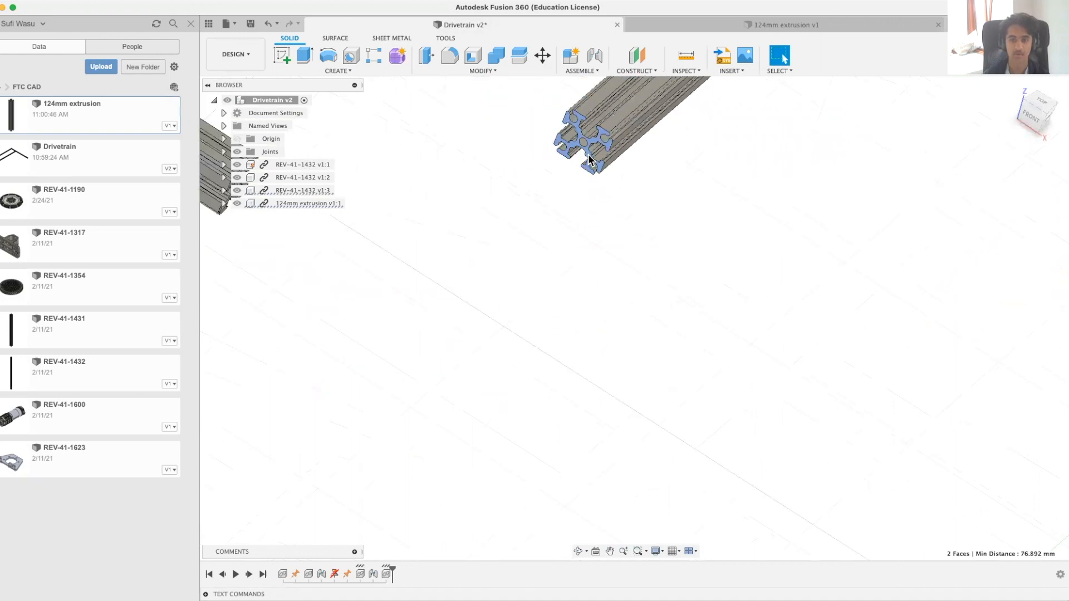
scroll(570, 251, down, 5)
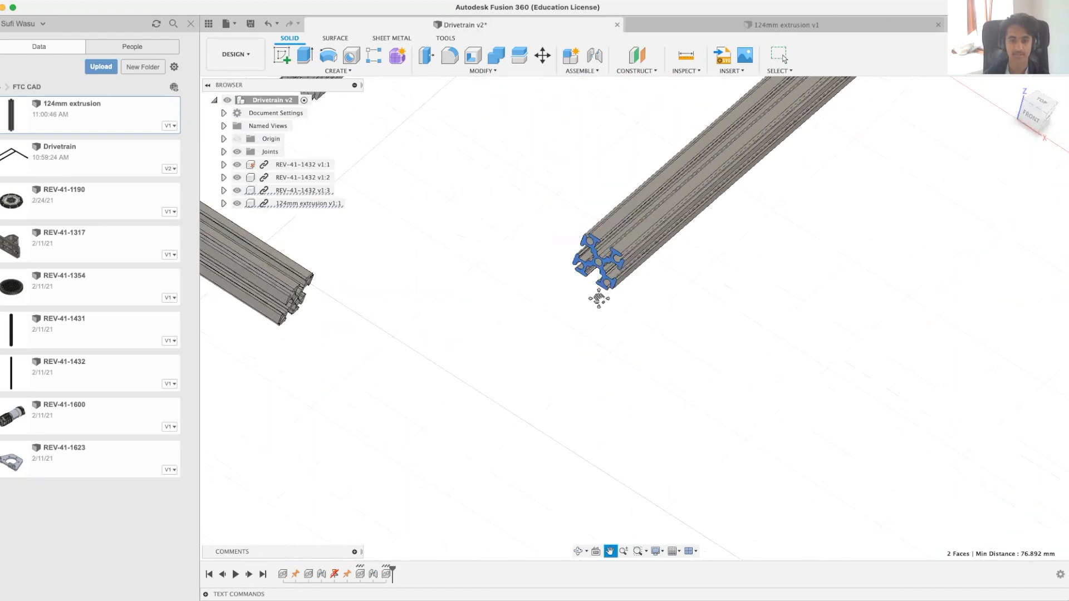
click(597, 71)
click(599, 93)
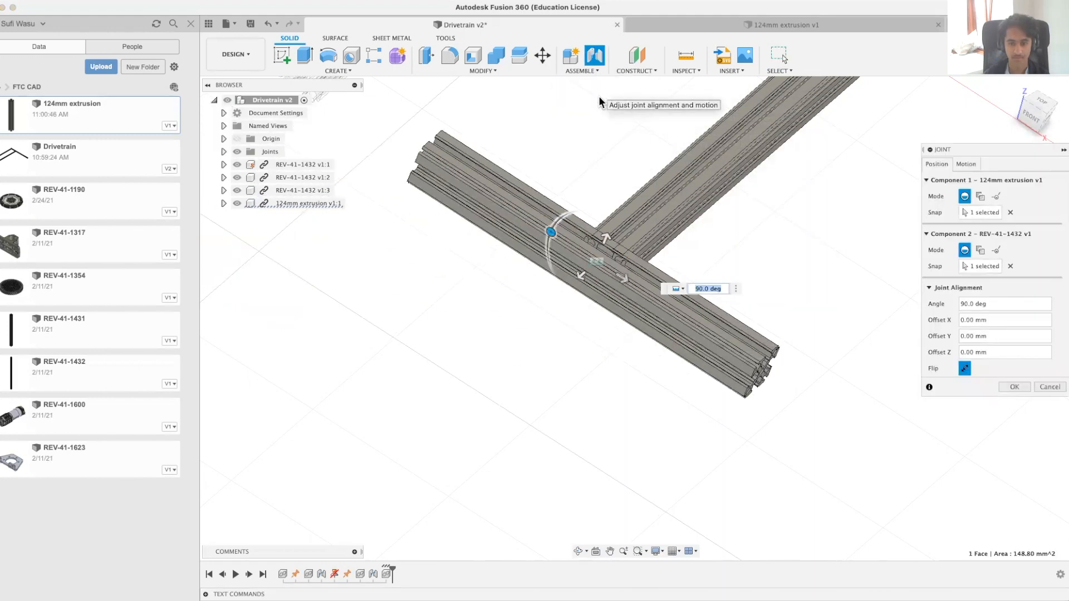
Step: Complete the 124mm extrusion's joint with an X offset of -54 mm and a Z offset of 5 mm
shift+middle_drag(797, 225, 772, 243)
click(511, 249)
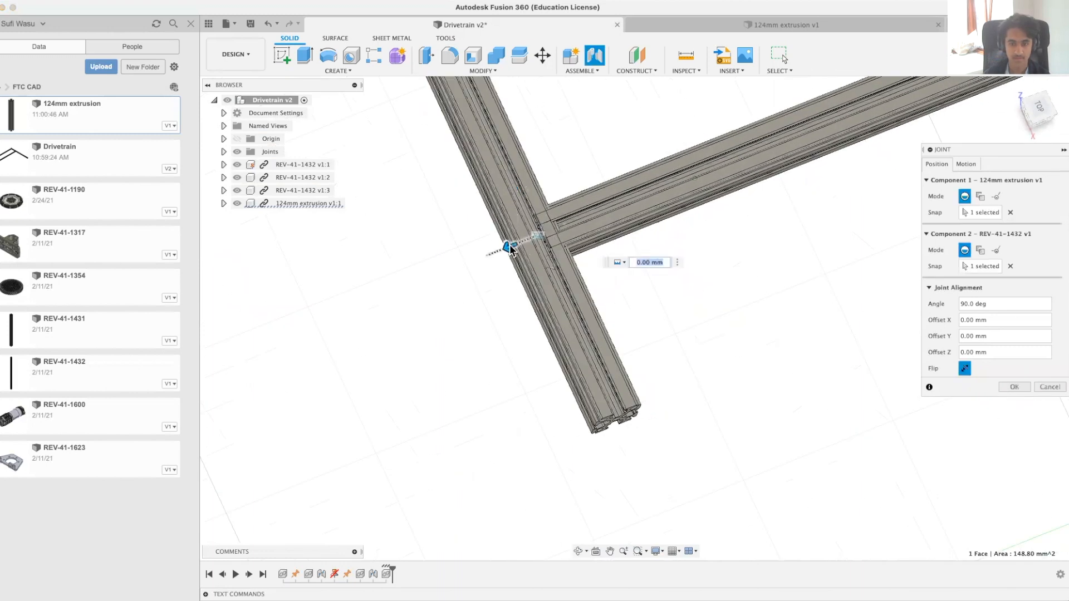
drag(507, 250, 465, 117)
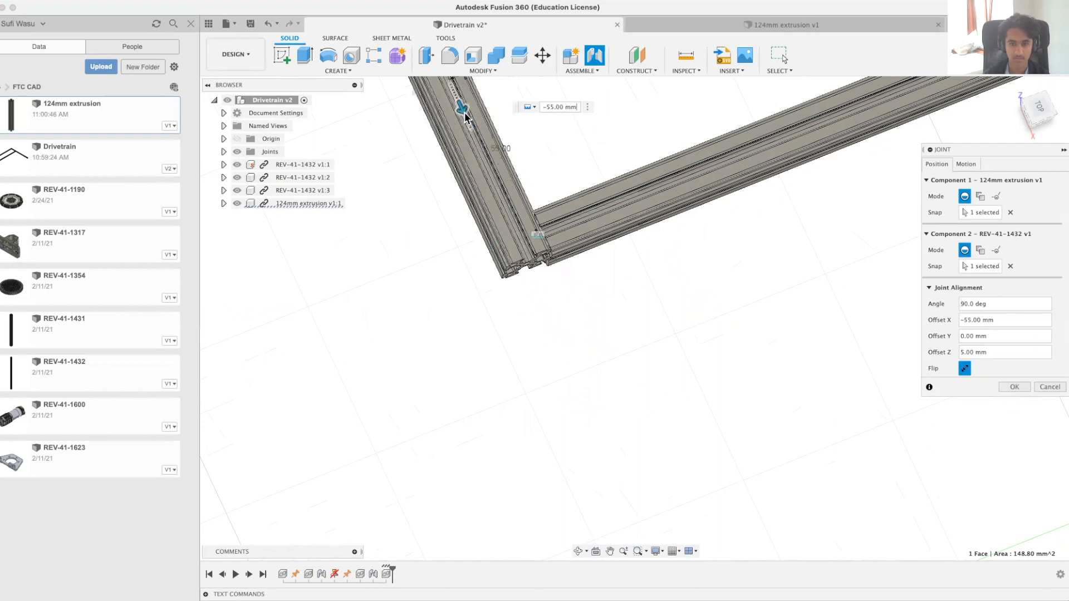
click(553, 106)
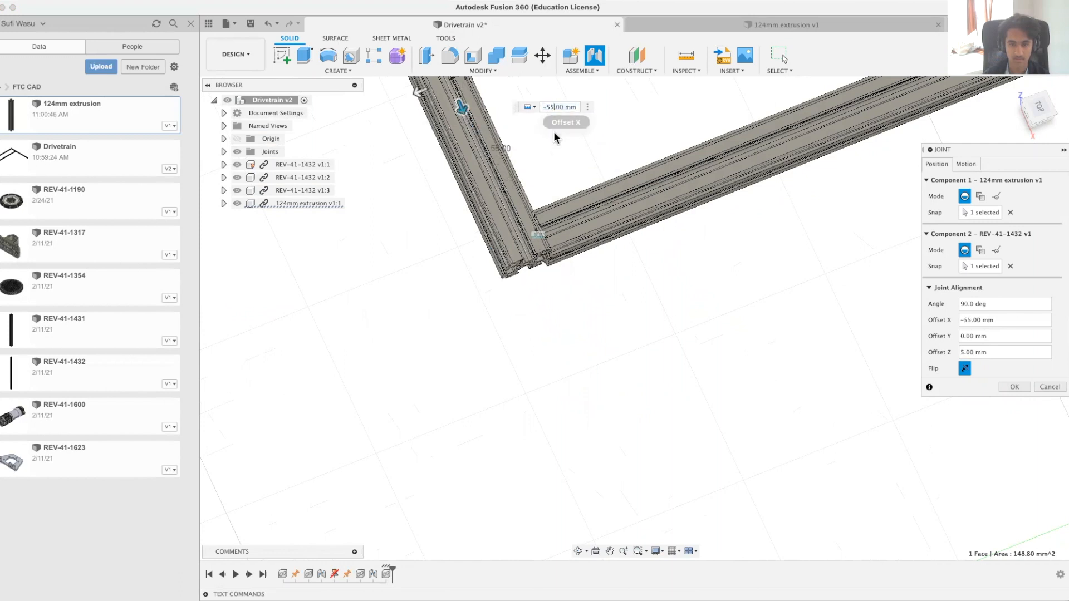
key(BackSpace)
text(4)
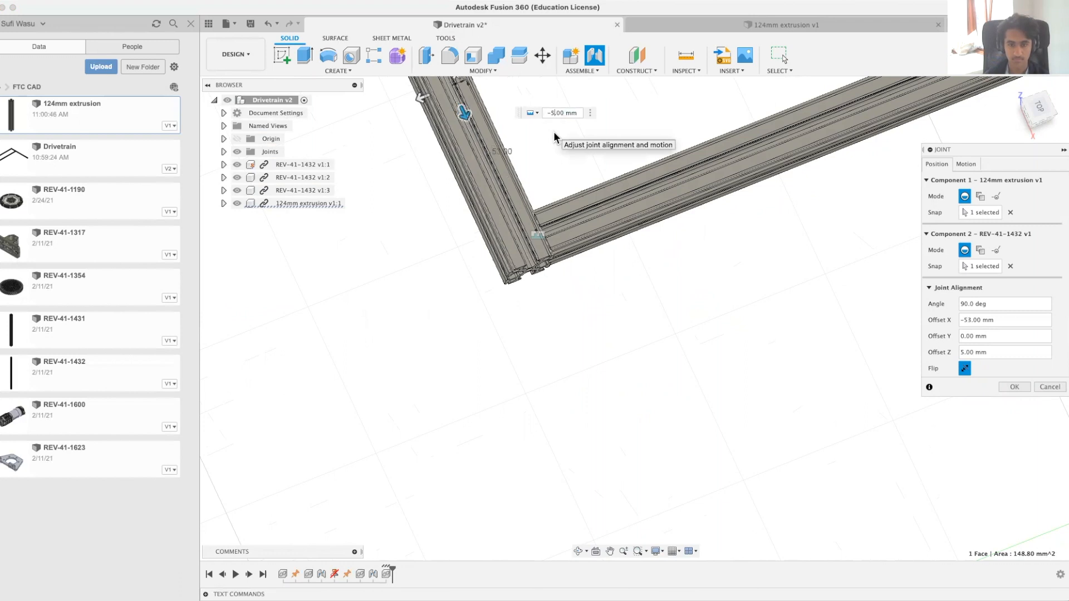
text(4)
click(1023, 387)
scroll(700, 246, down, 5)
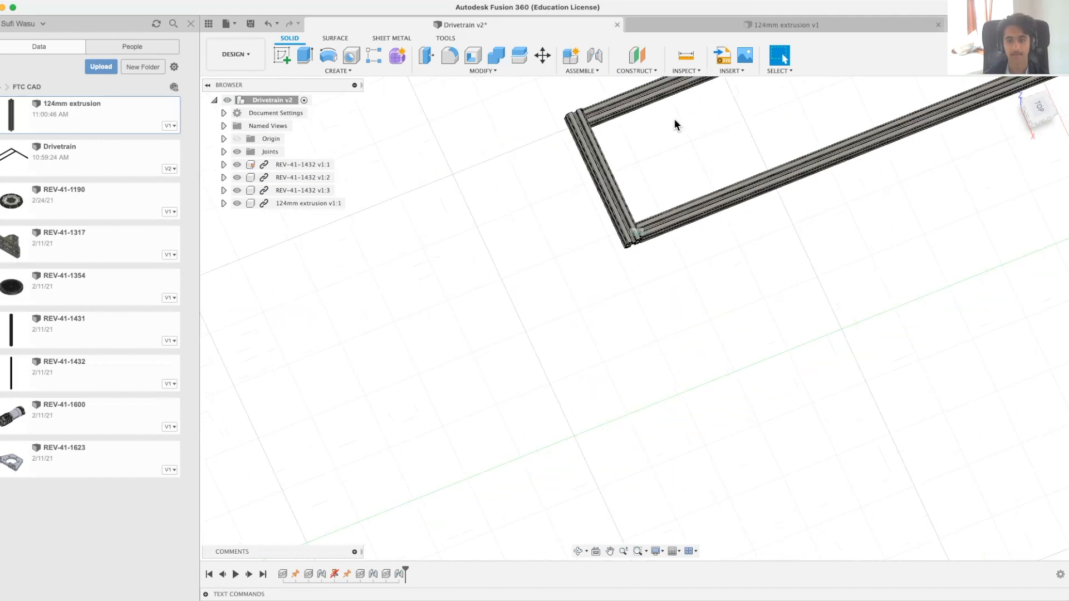
Step: Mirror the outermost of the two parallel REV-41-1432 extrusions as a component across the vertical YZ origin plane
middle_drag(675, 120, 369, 291)
shift+middle_drag(776, 362, 785, 338)
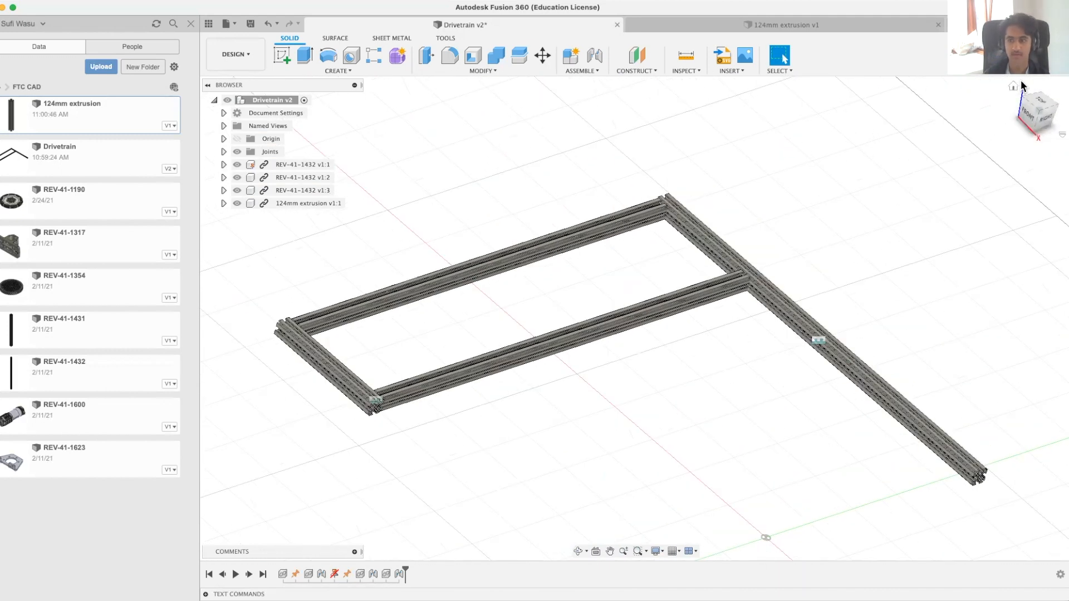
click(1014, 87)
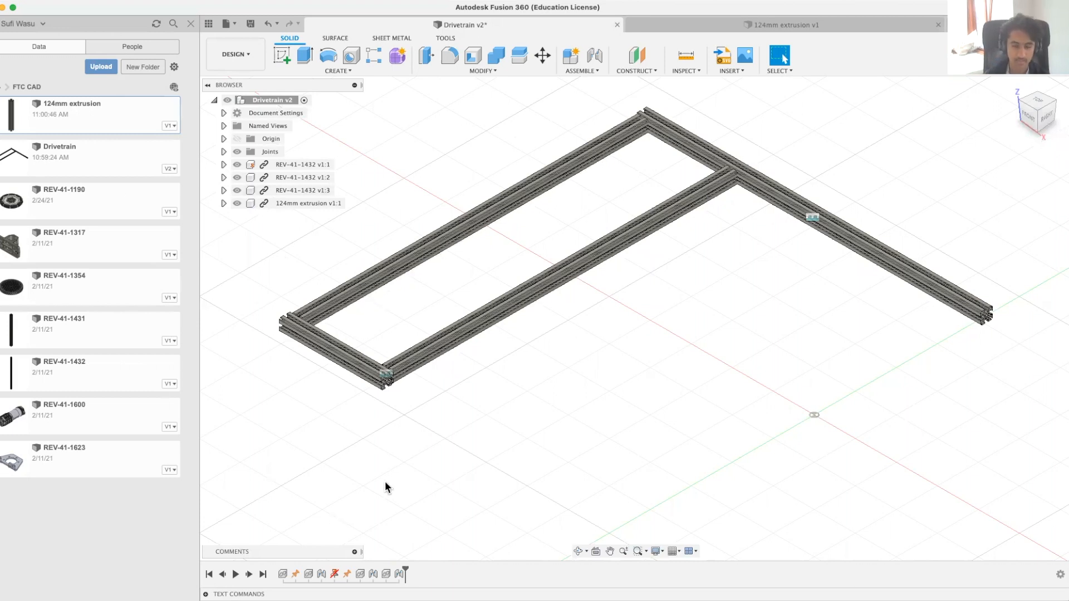
click(372, 69)
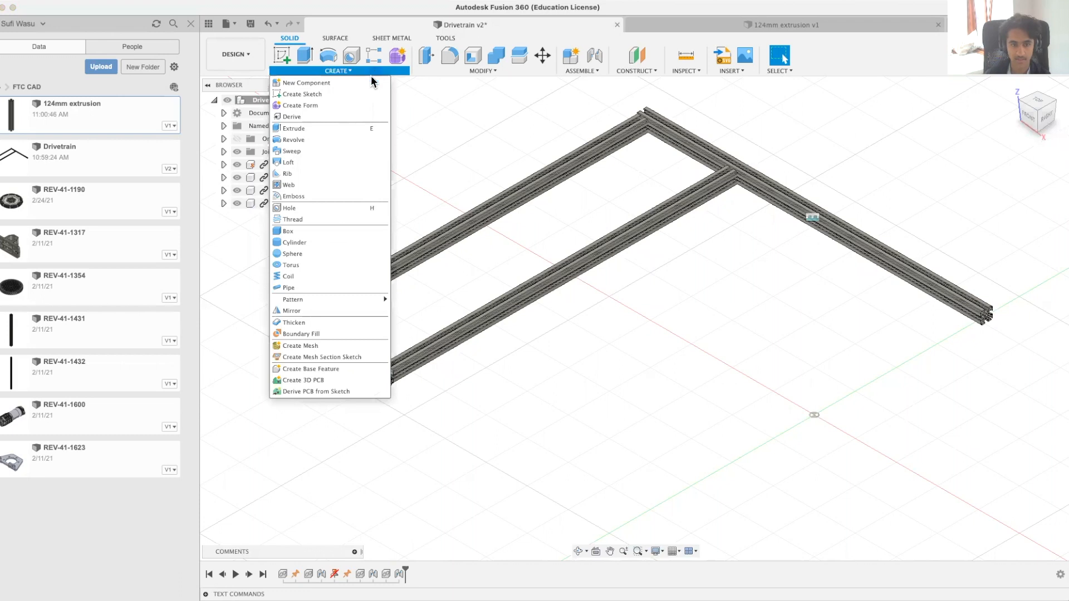
click(316, 310)
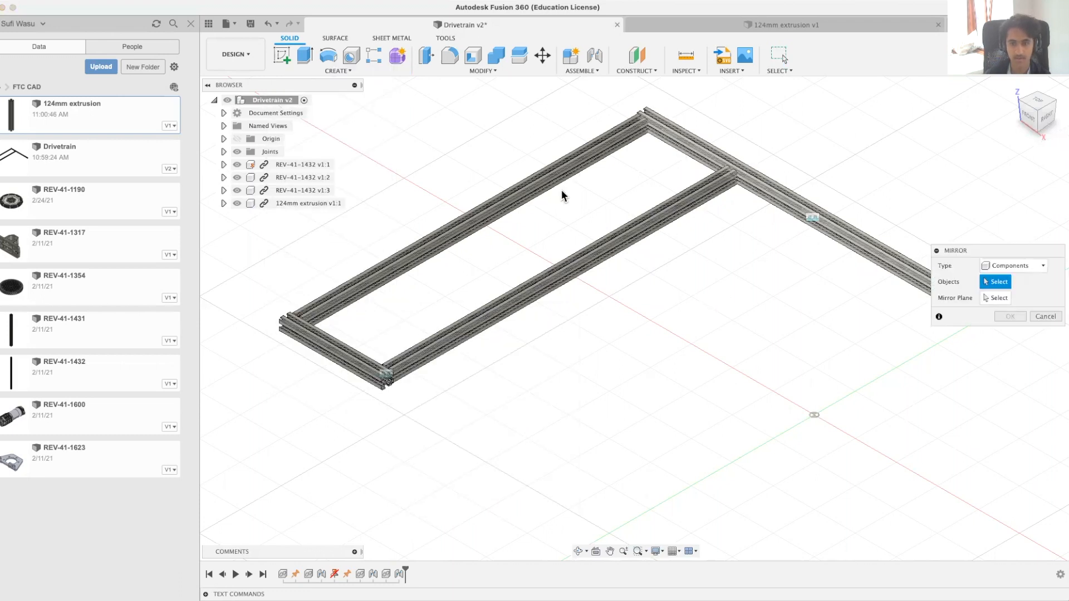
click(1042, 266)
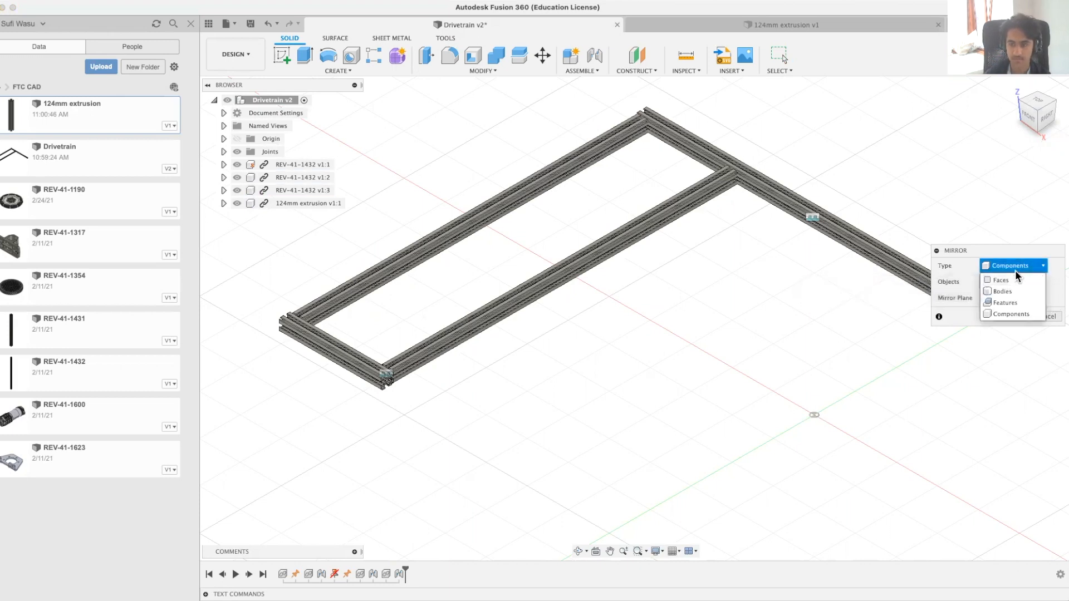
click(1014, 268)
click(463, 229)
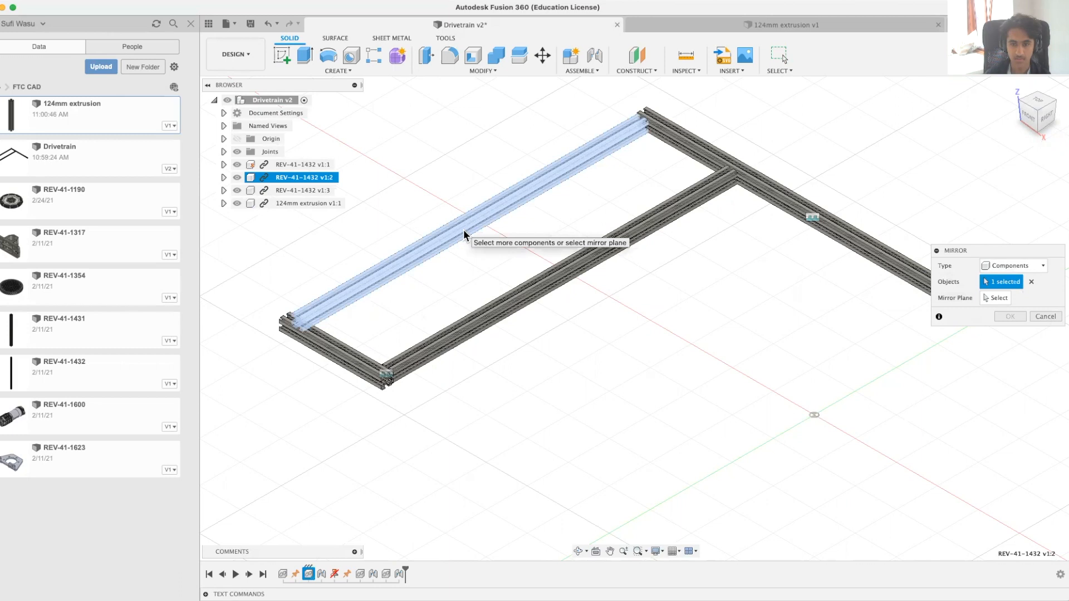
click(1005, 302)
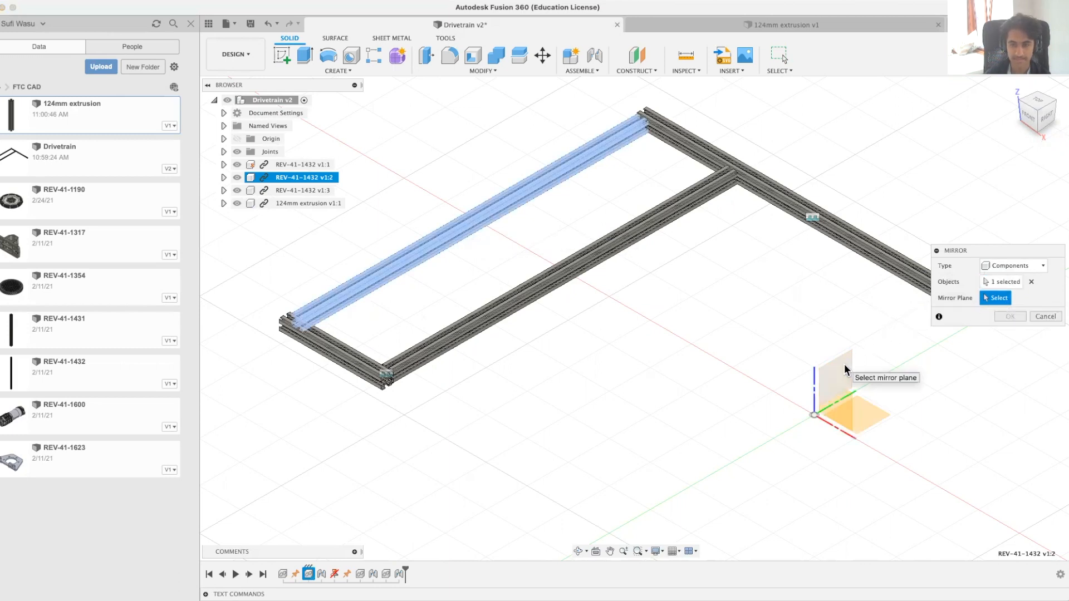
click(844, 364)
scroll(676, 351, right, 5)
scroll(655, 352, right, 2)
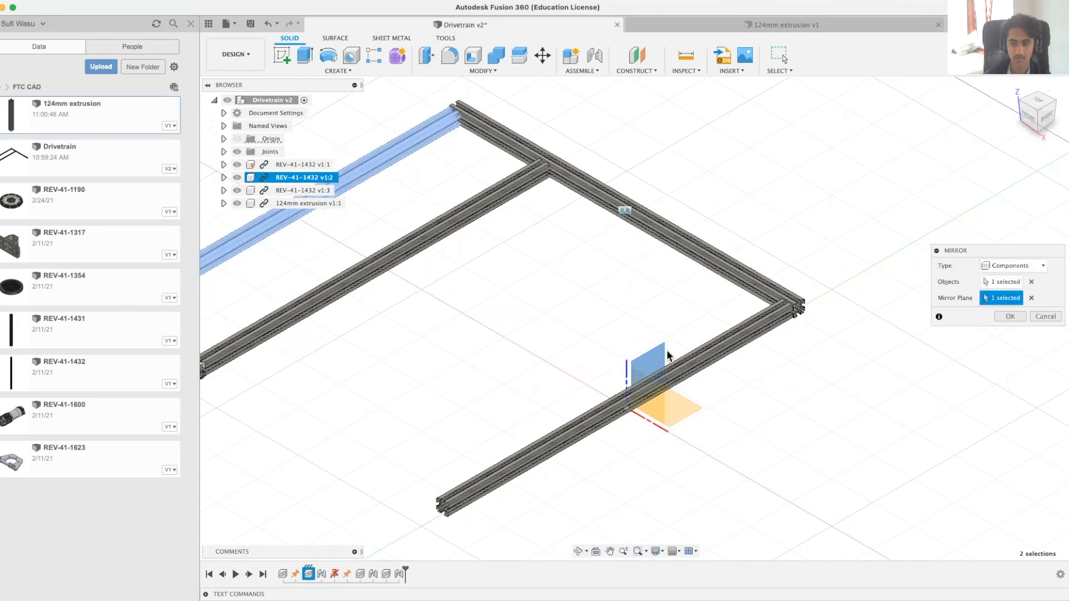
shift+scroll(592, 299, up, 5)
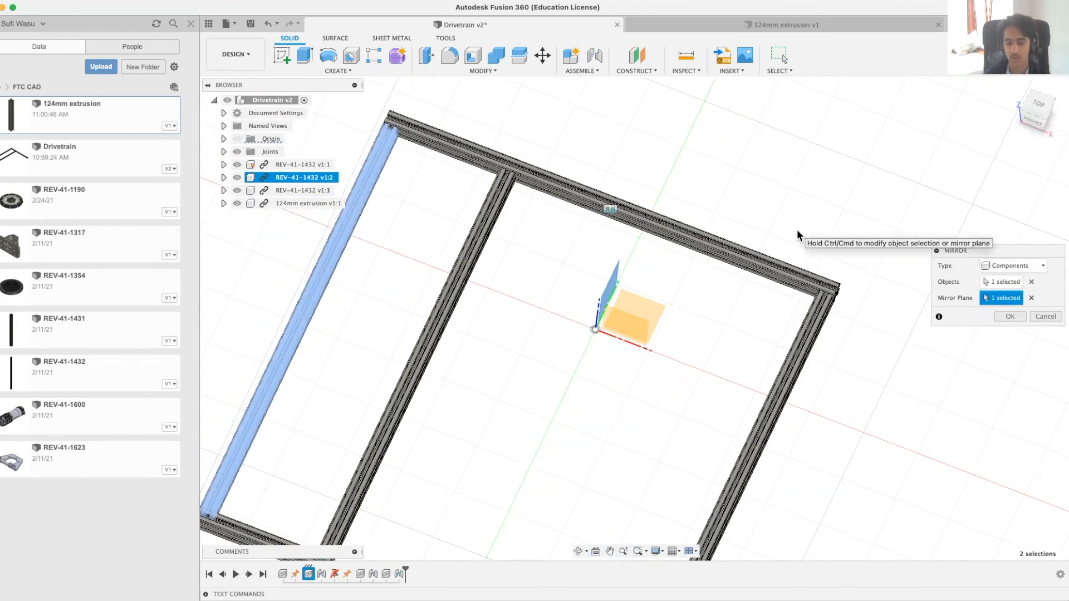
scroll(841, 258, down, 5)
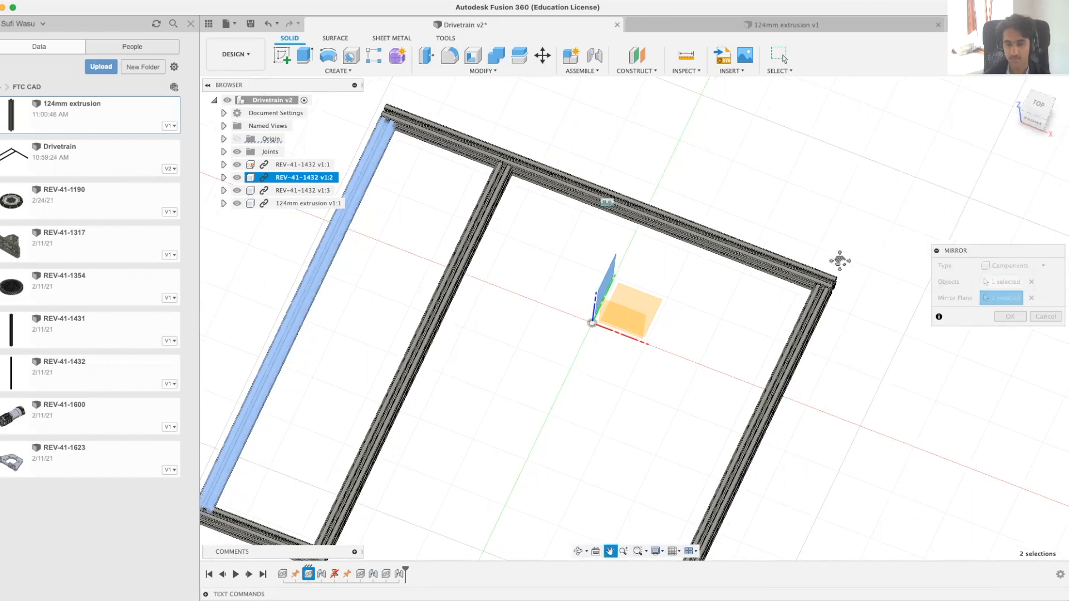
middle_drag(829, 226, 857, 256)
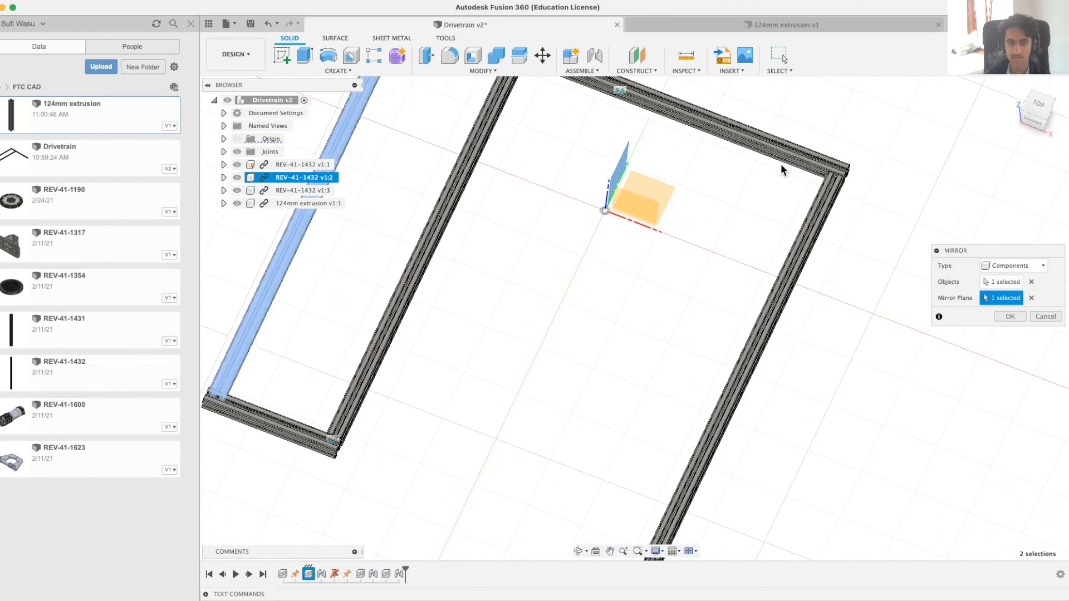
scroll(693, 484, down, 3)
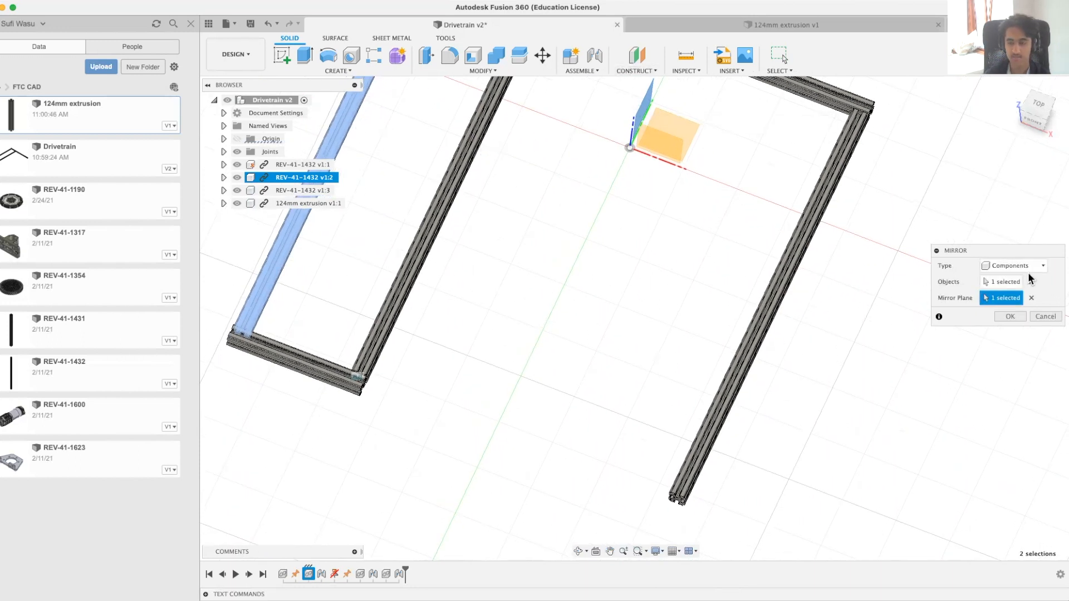
click(1009, 317)
Step: Move the mirrored extrusion away from the open end of the REV-41-1432 crosspiece, leaving a gap between them
shift+middle_drag(881, 355, 828, 326)
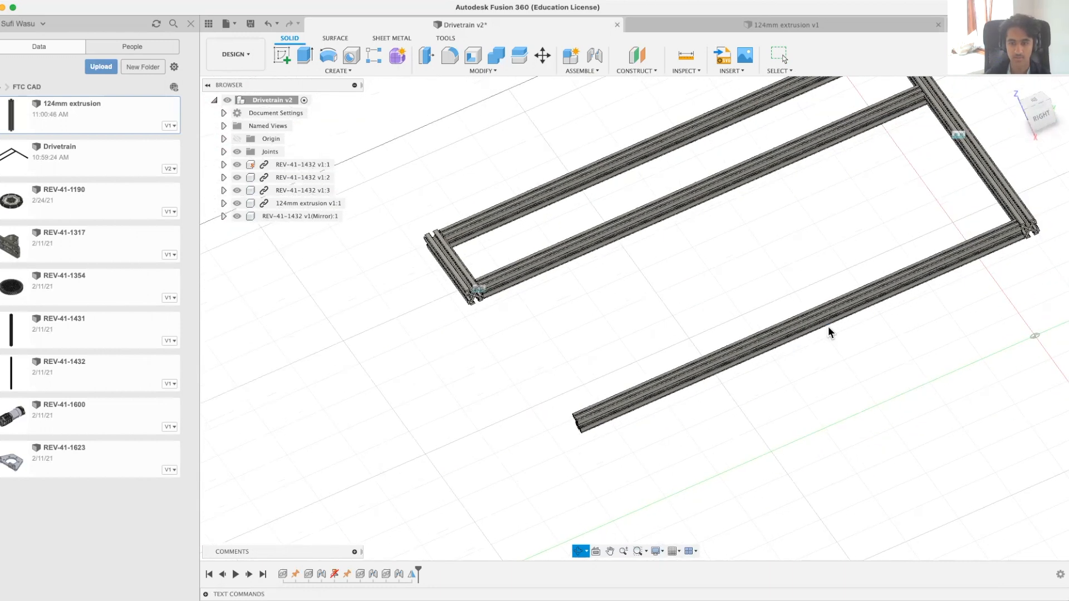
drag(937, 276, 900, 298)
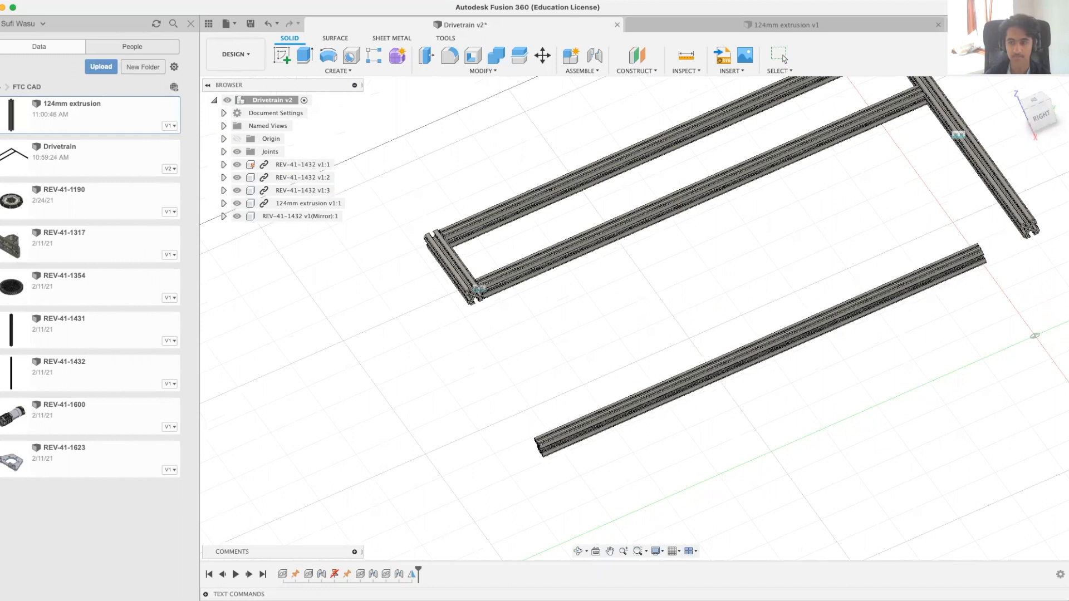
scroll(880, 272, up, 10)
middle_drag(1032, 266, 571, 329)
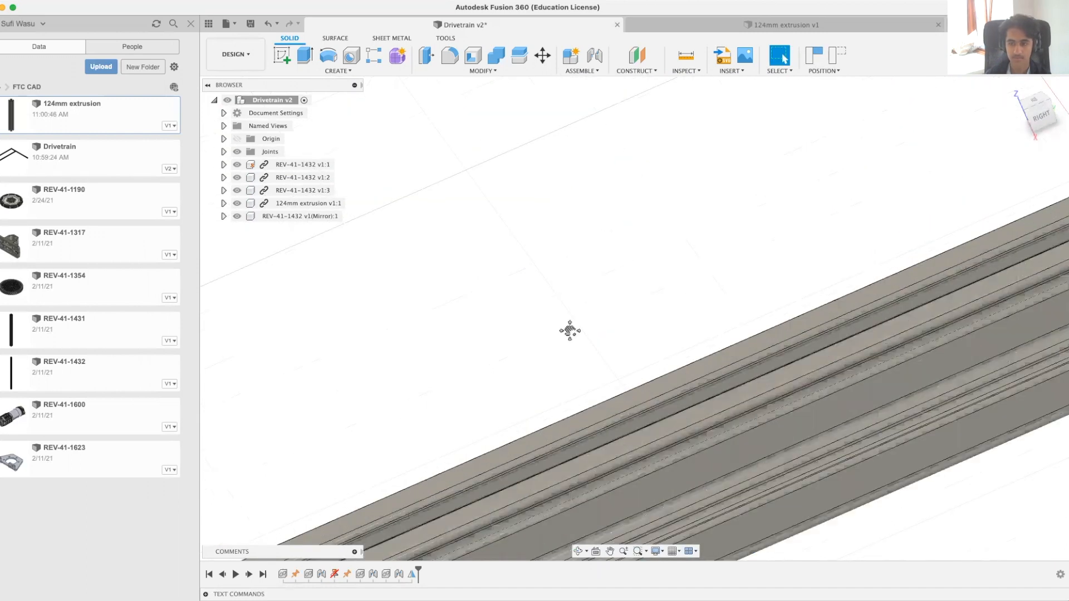
shift+middle_drag(745, 283, 782, 298)
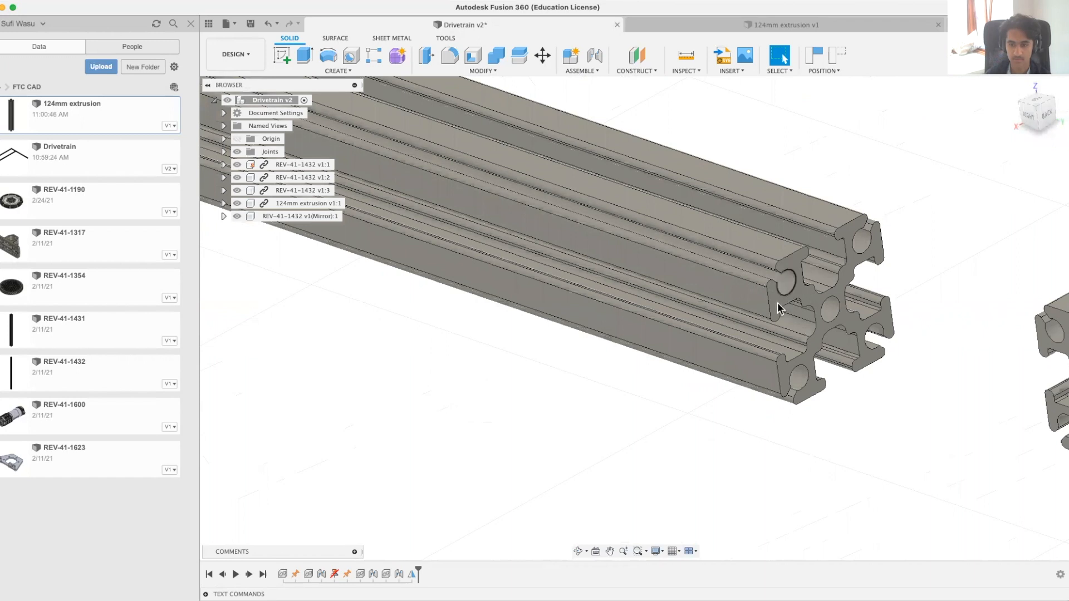
click(776, 302)
shift+middle_drag(926, 331, 1025, 300)
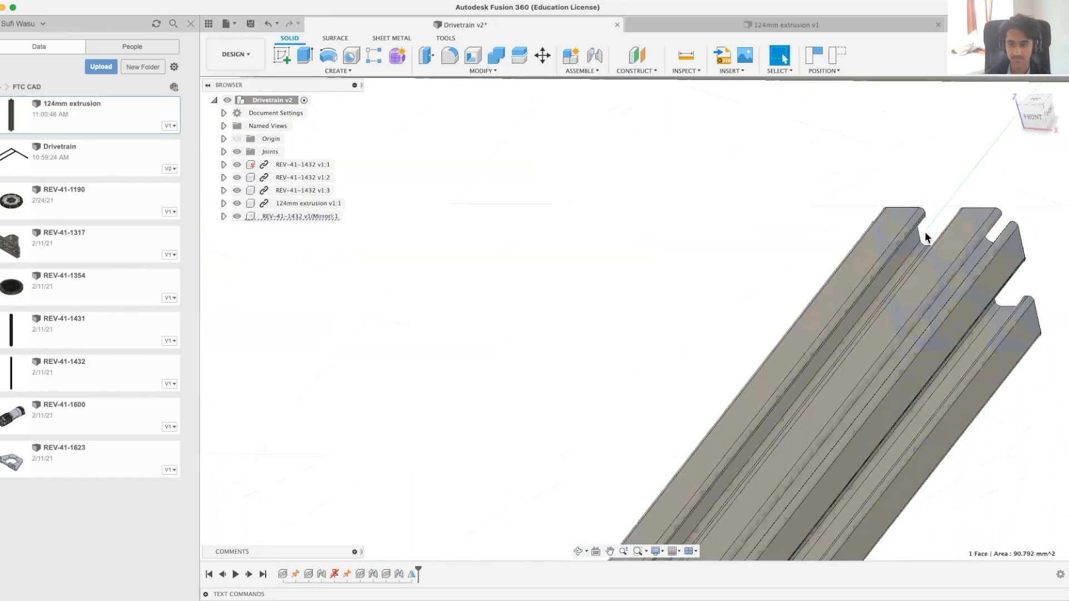
middle_drag(752, 282, 444, 504)
middle_drag(771, 261, 756, 274)
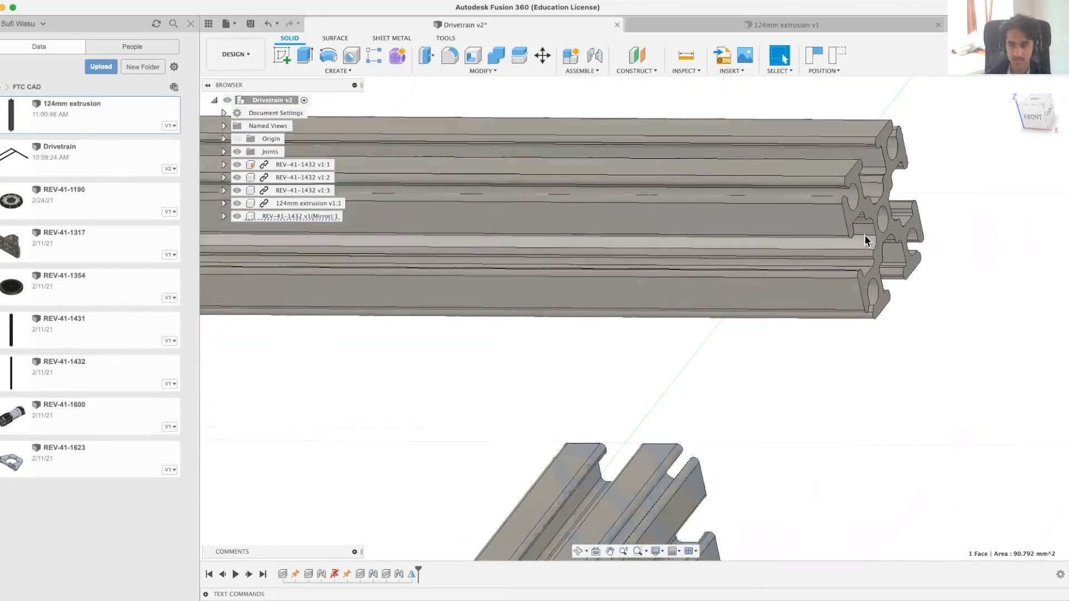
shift+click(865, 230)
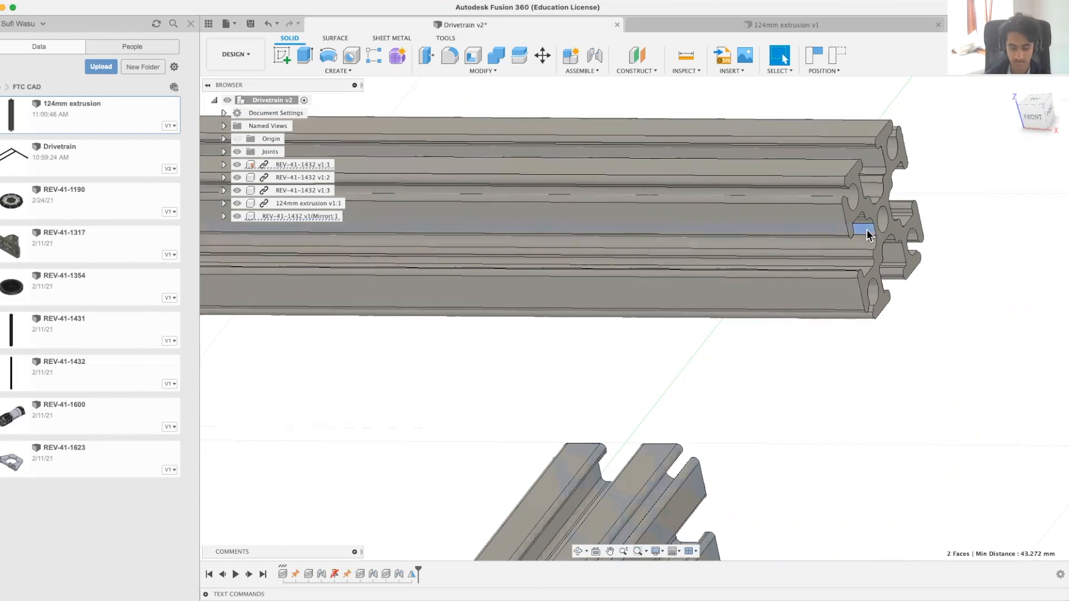
click(595, 75)
click(602, 91)
click(525, 317)
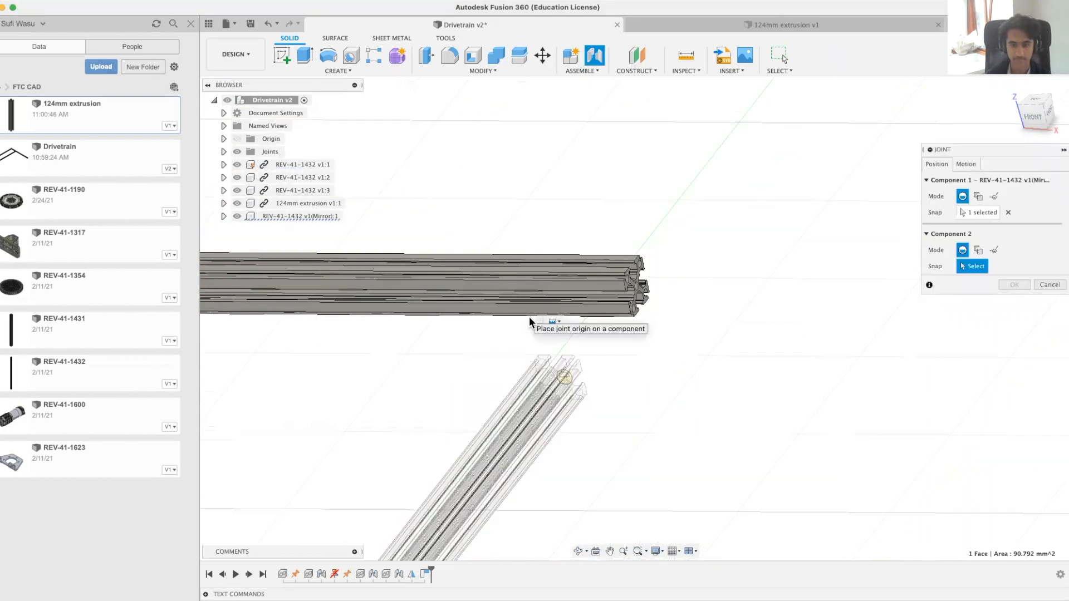
middle_drag(668, 382, 530, 365)
click(1051, 286)
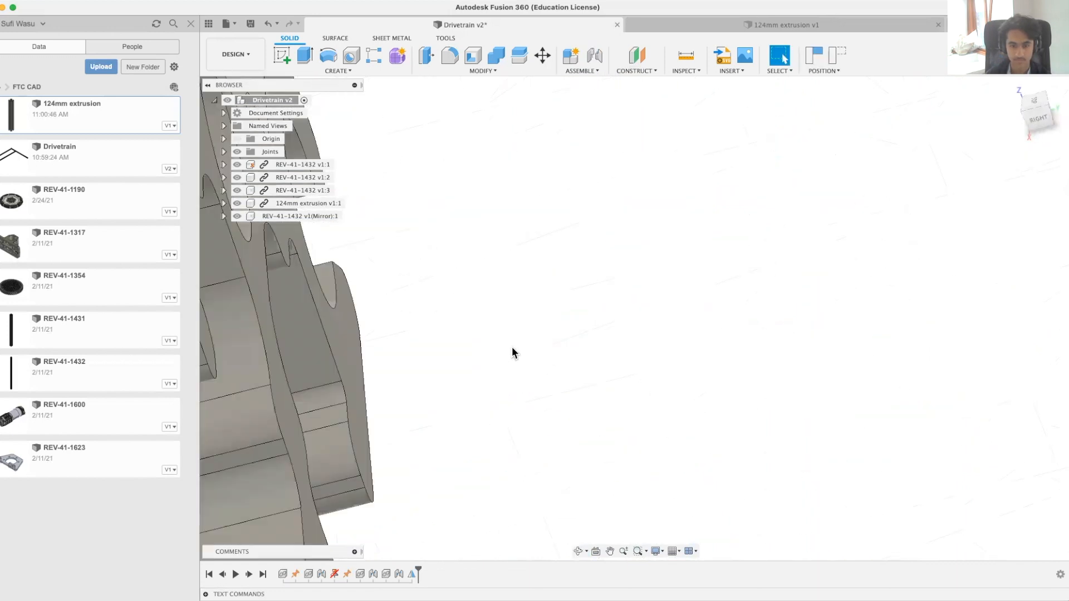
click(357, 351)
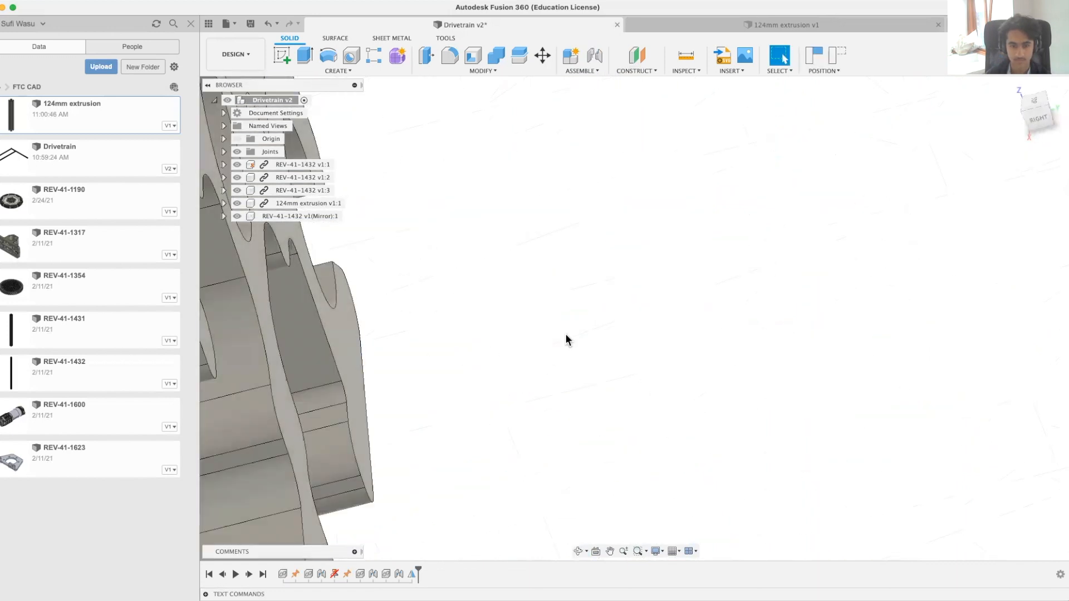
scroll(732, 350, down, 5)
middle_drag(492, 334, 455, 357)
middle_drag(757, 329, 548, 384)
shift+middle_drag(777, 212, 895, 136)
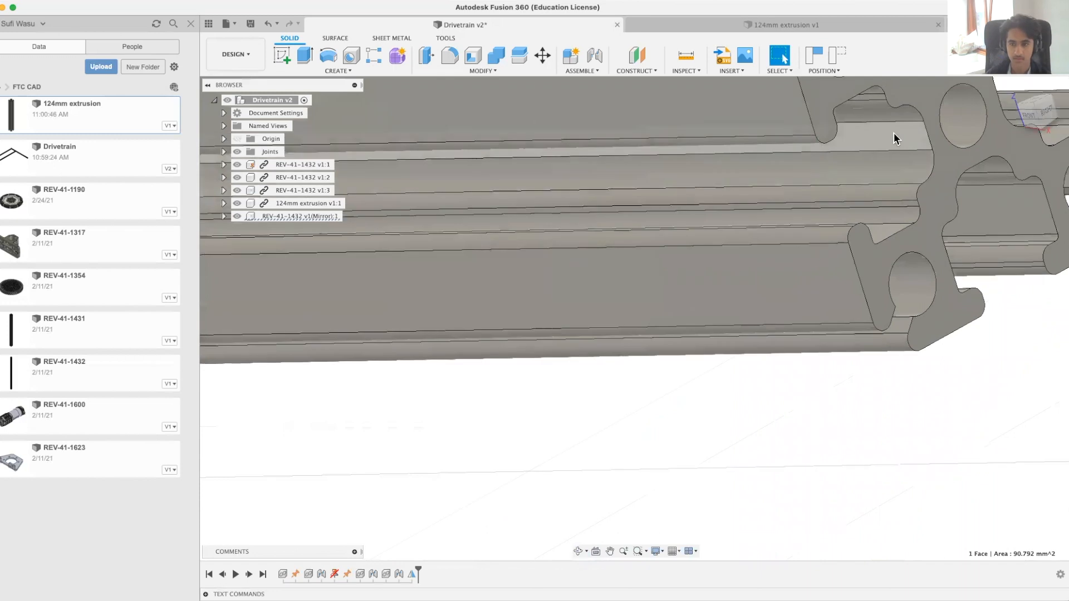
shift+click(895, 135)
click(597, 72)
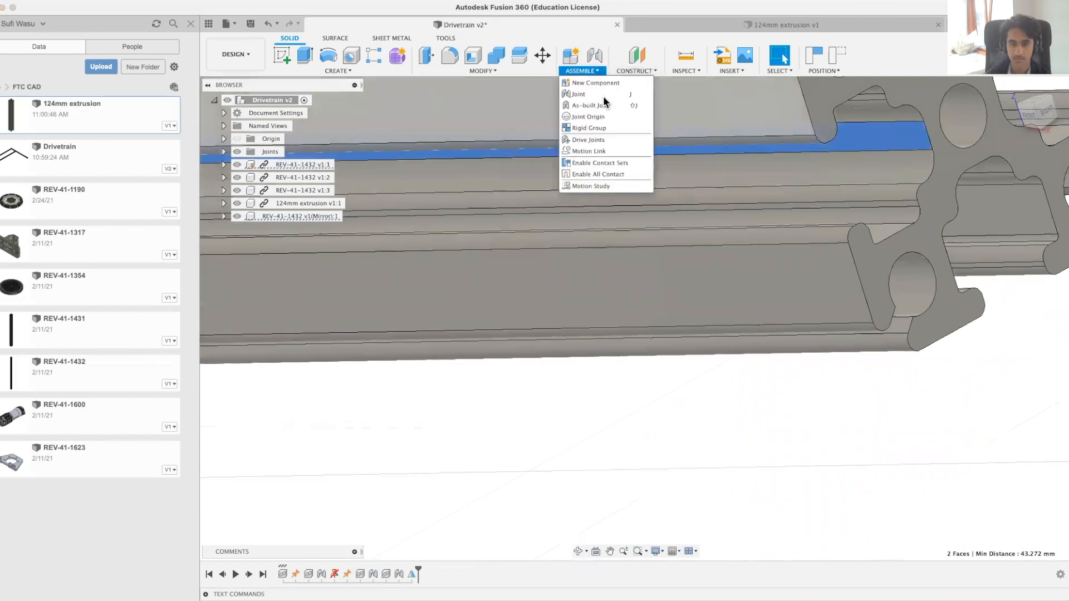
click(604, 92)
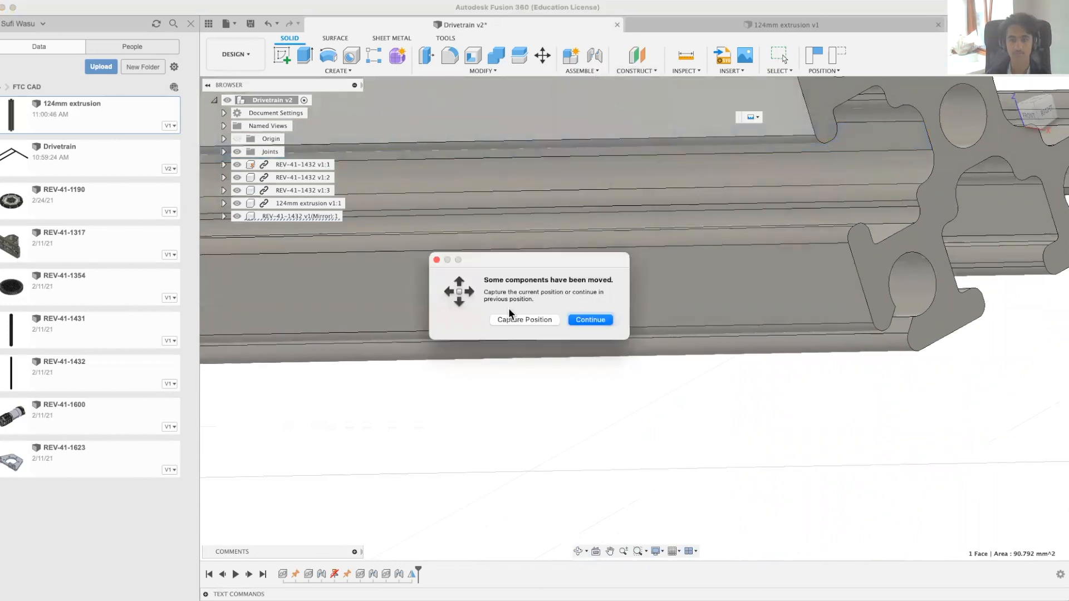
click(521, 319)
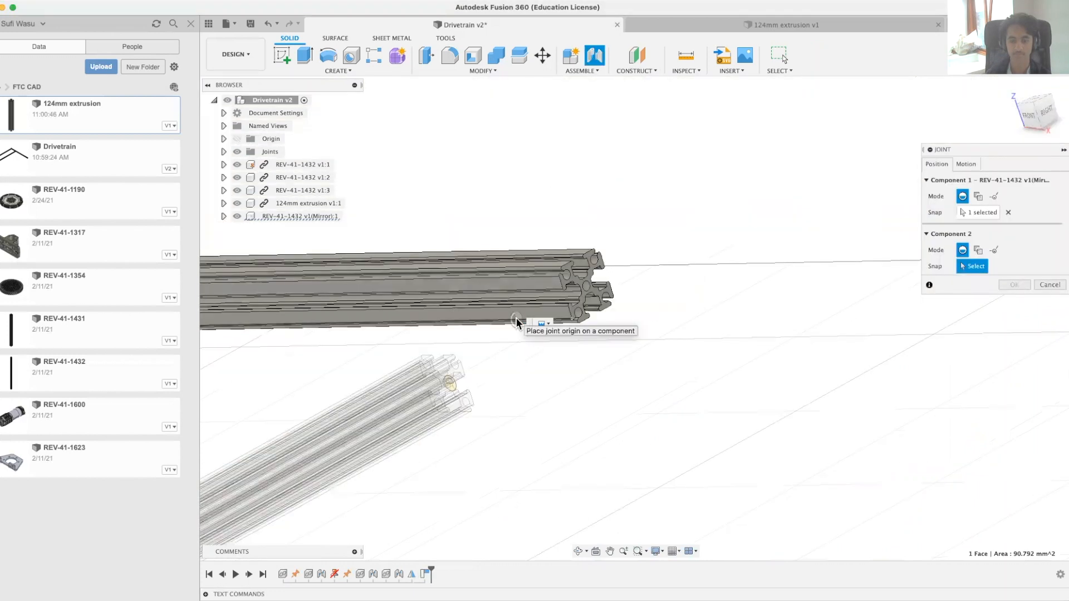
click(1049, 285)
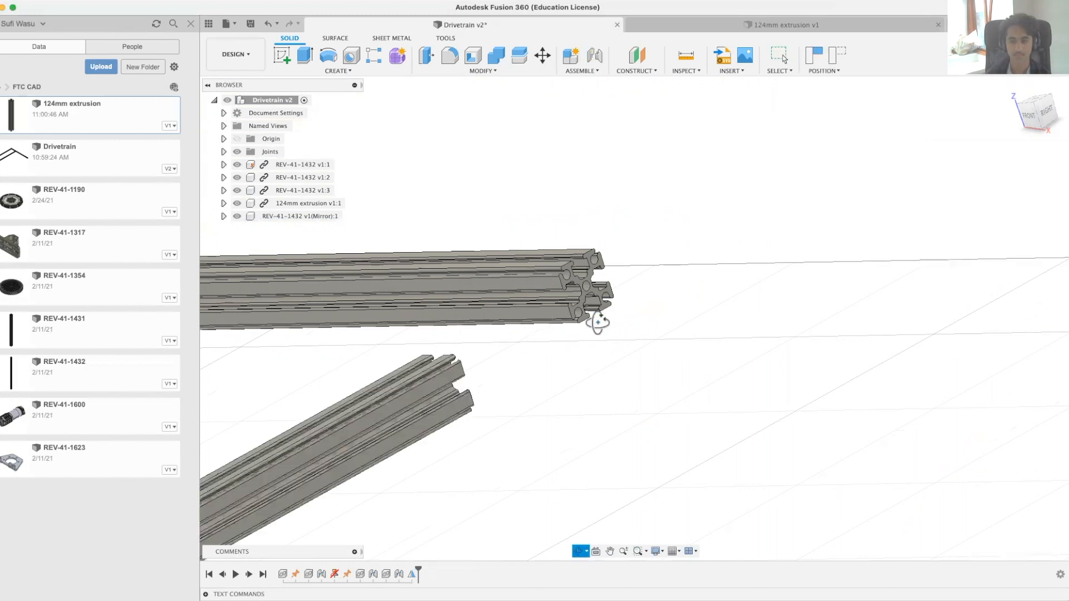
Step: Start a joint between the end face of the mirrored extrusion and the inner channel face of the REV-41-1432 crosspiece, capturing the moved position
scroll(570, 300, up, 5)
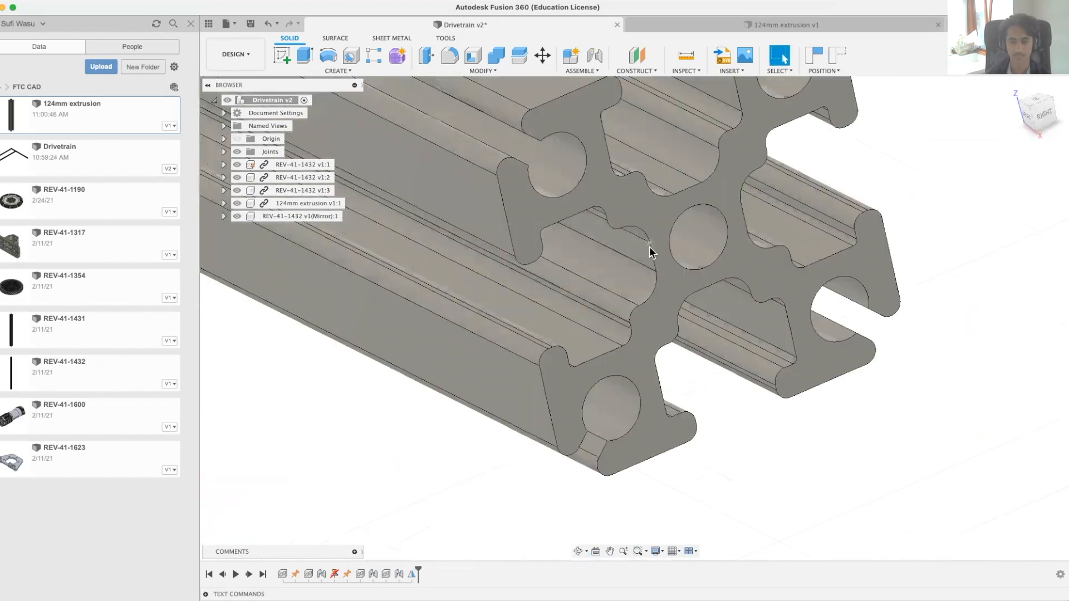
click(643, 248)
shift+middle_drag(399, 342, 989, 300)
middle_drag(245, 306, 585, 338)
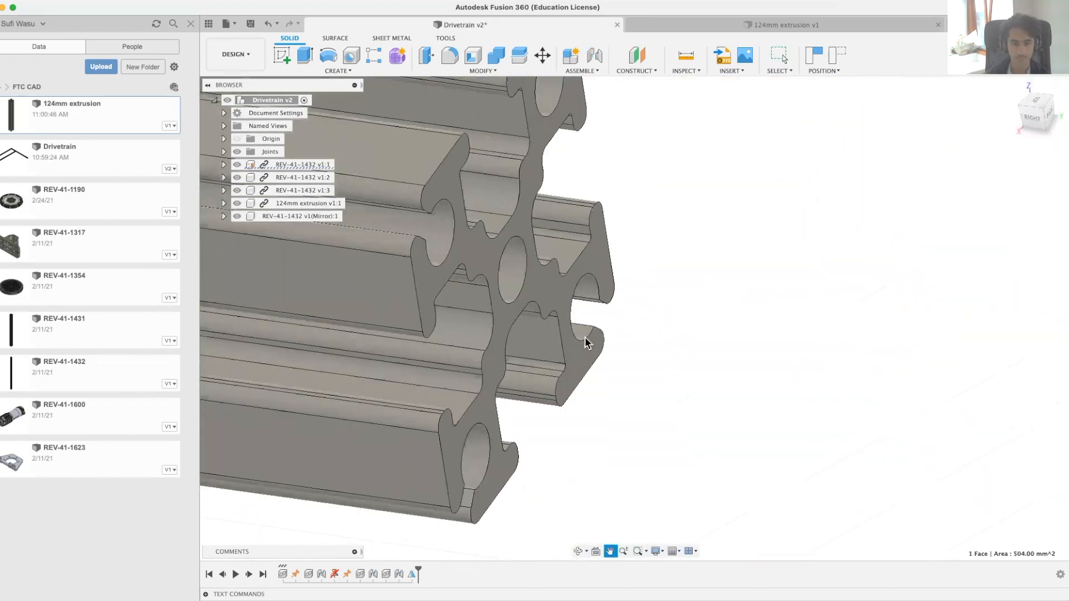
click(499, 333)
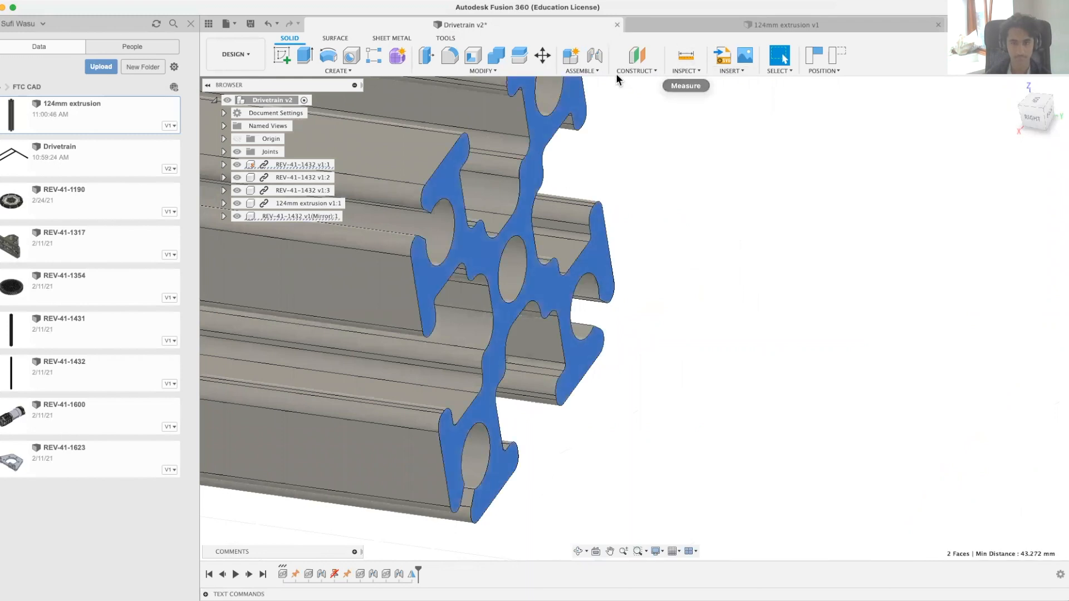
click(596, 71)
click(594, 88)
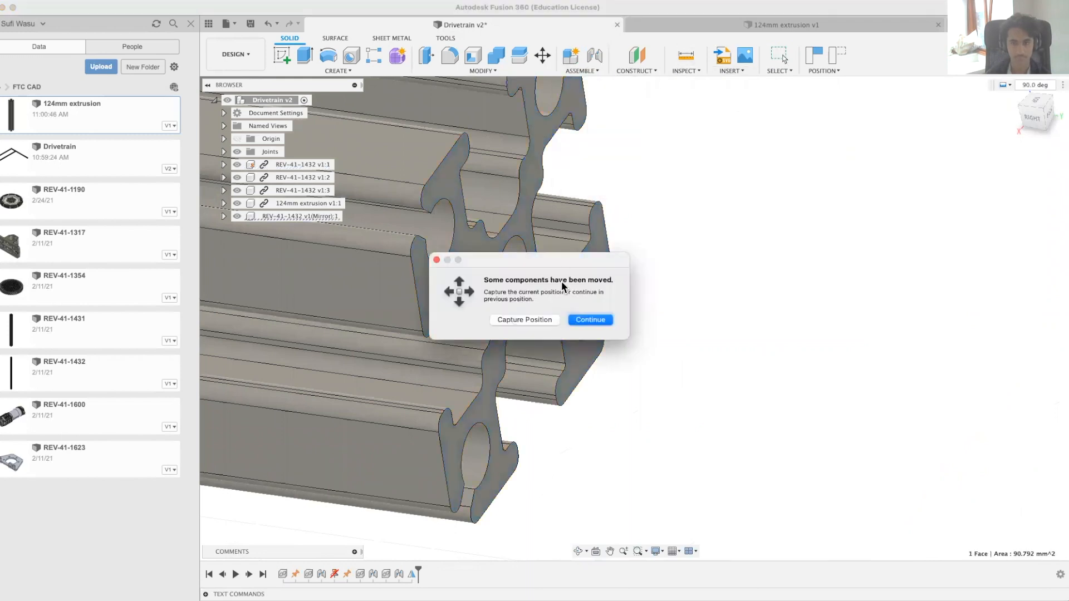
click(547, 318)
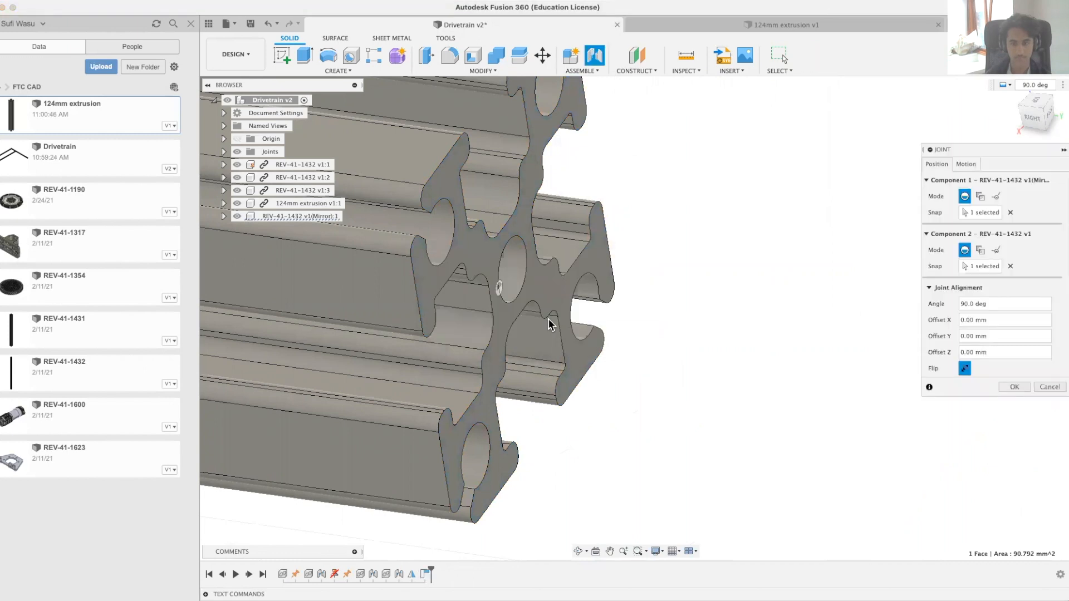
Step: Complete the mirrored extrusion's joint at the crosspiece's open end with a Y offset of -203 mm and a Z offset of -5 mm
scroll(574, 314, down, 10)
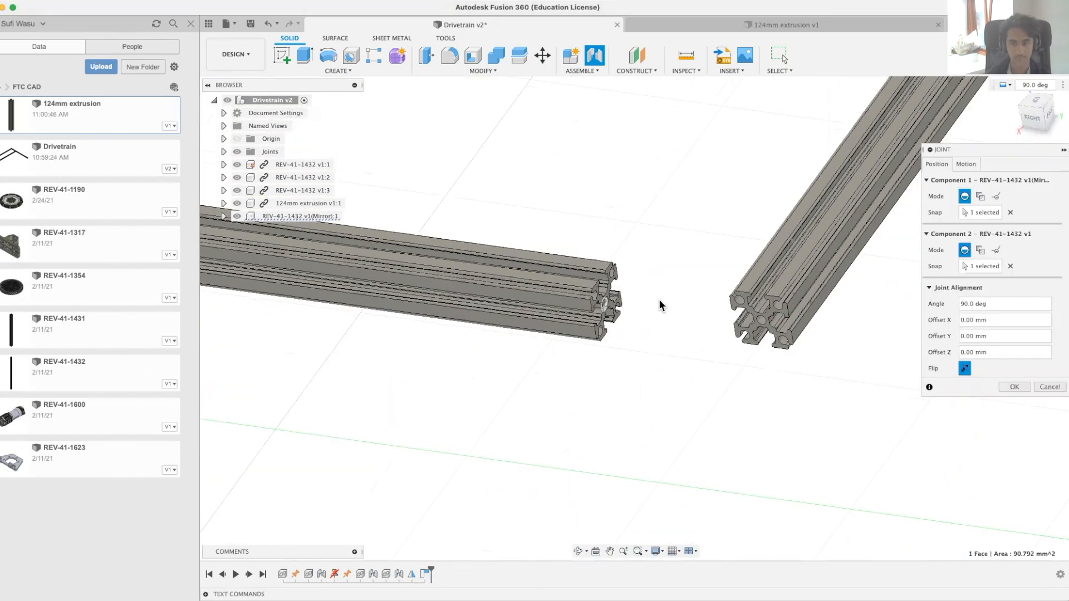
drag(778, 146, 763, 294)
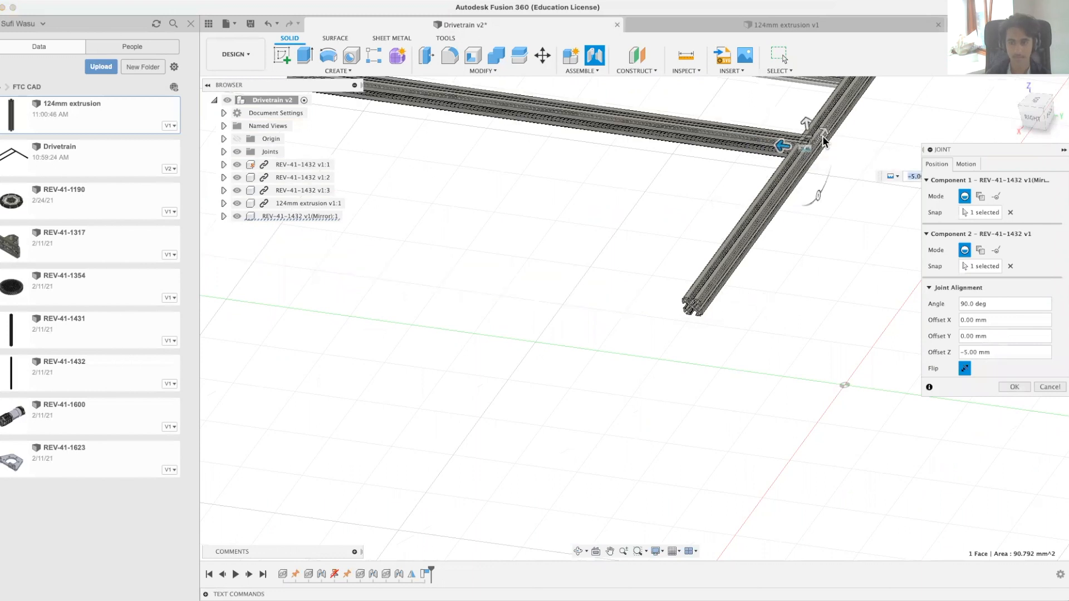
drag(822, 141, 725, 301)
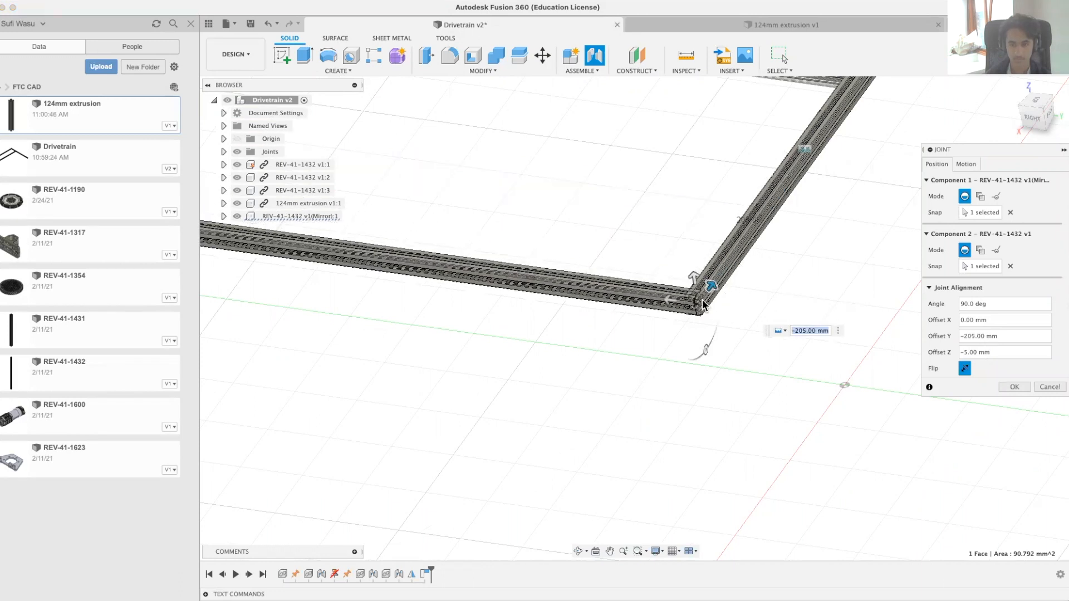
click(810, 331)
click(811, 331)
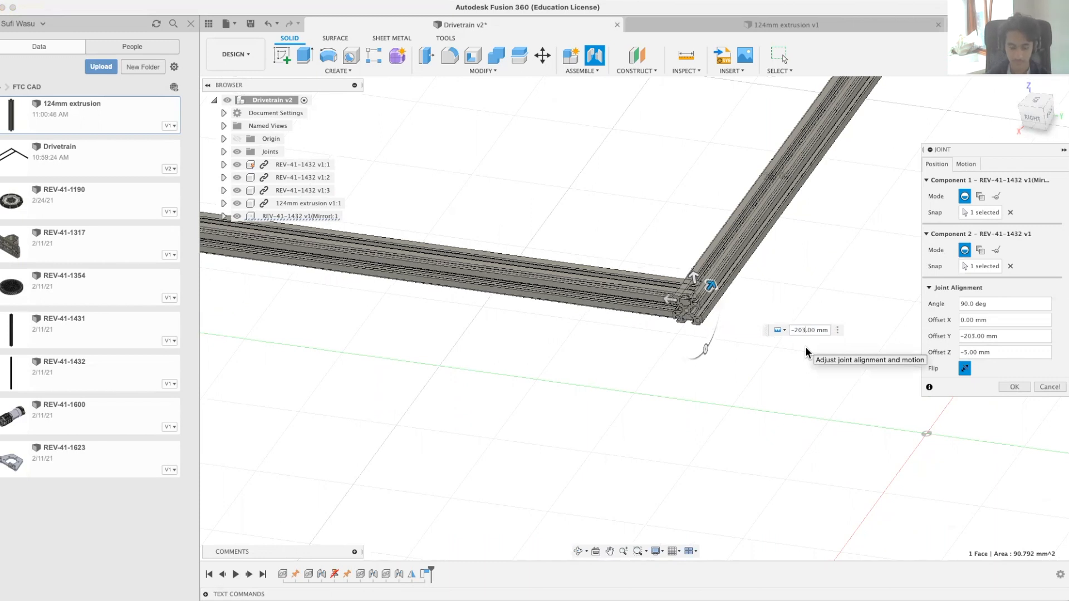
shift+middle_drag(717, 335, 739, 368)
drag(676, 341, 656, 336)
key(Return)
Step: Mirror the 124mm extrusion and the inner parallel REV-41-1432 extrusion as components to the unfinished side of the frame
shift+middle_drag(550, 412, 776, 353)
scroll(624, 403, down, 10)
click(1014, 90)
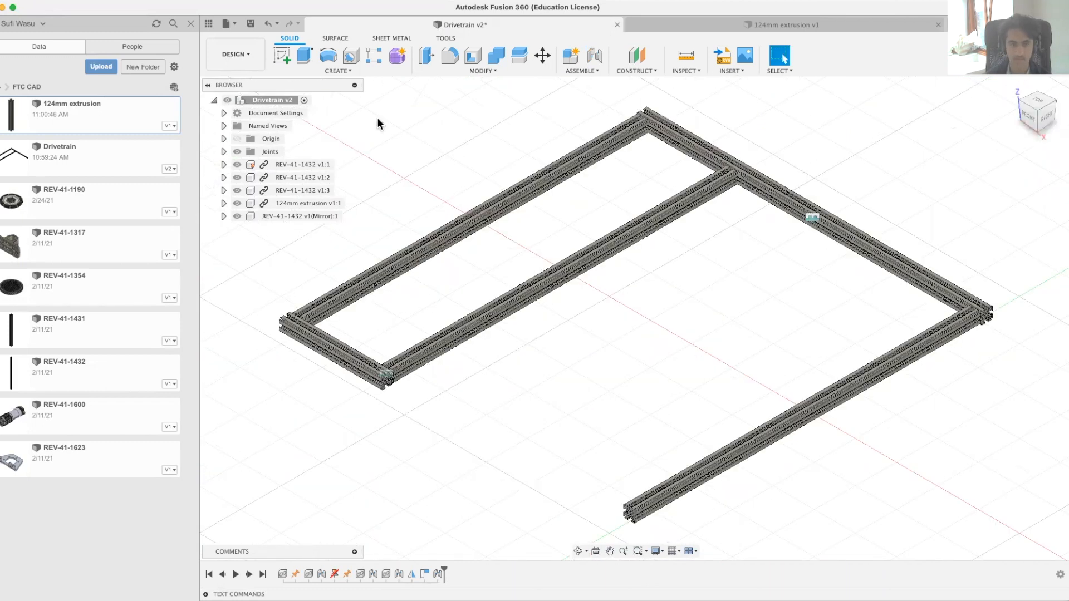
click(362, 73)
click(319, 312)
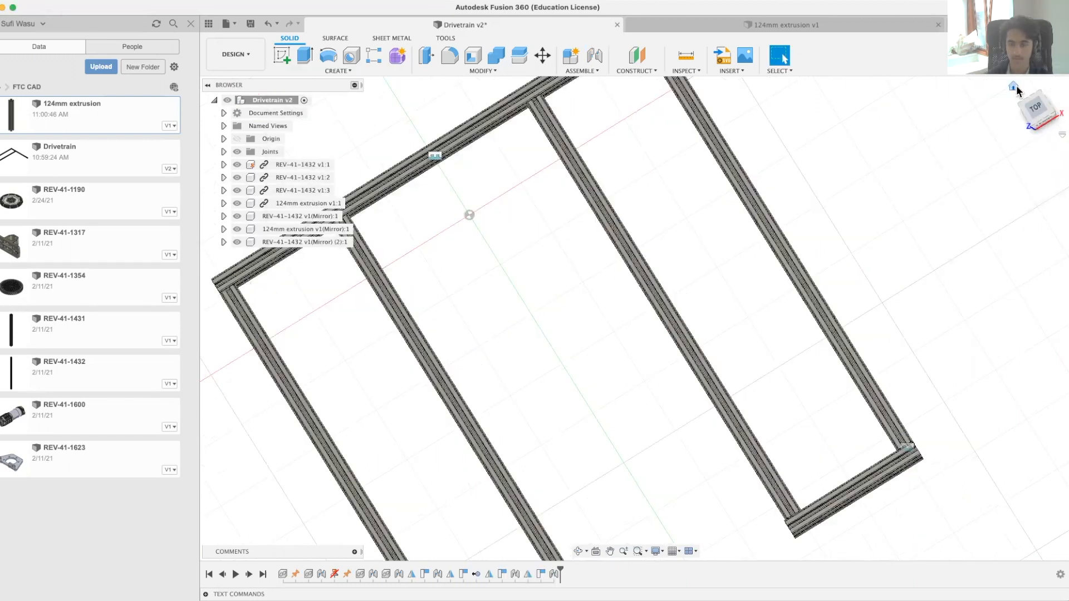
click(1016, 87)
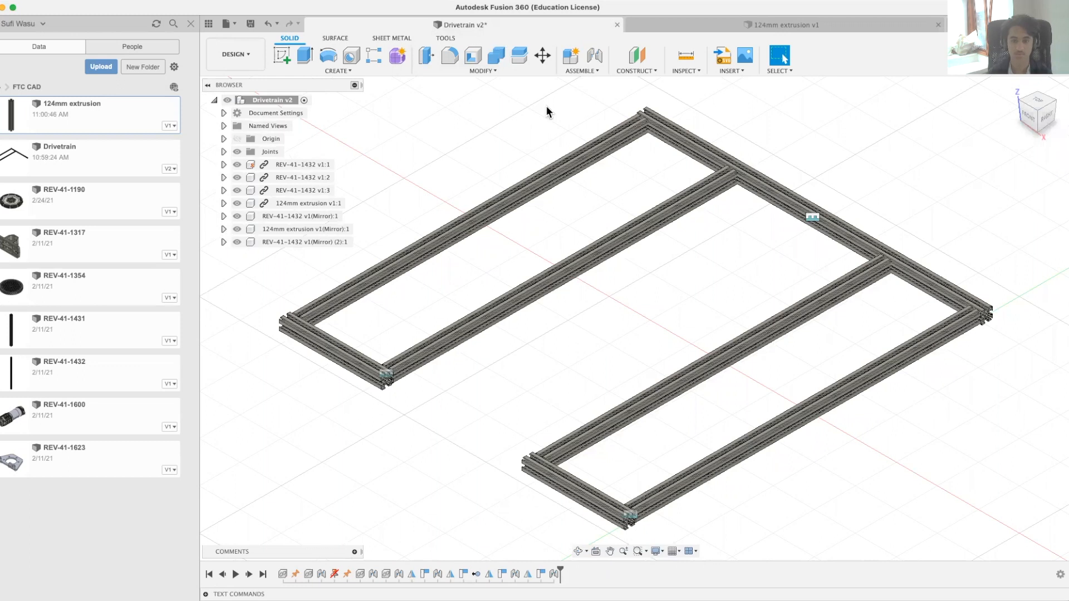
Step: Unground the REV-41-1432 crosspiece and move the frame to test whether its joints hold it together
right_click(273, 164)
click(794, 265)
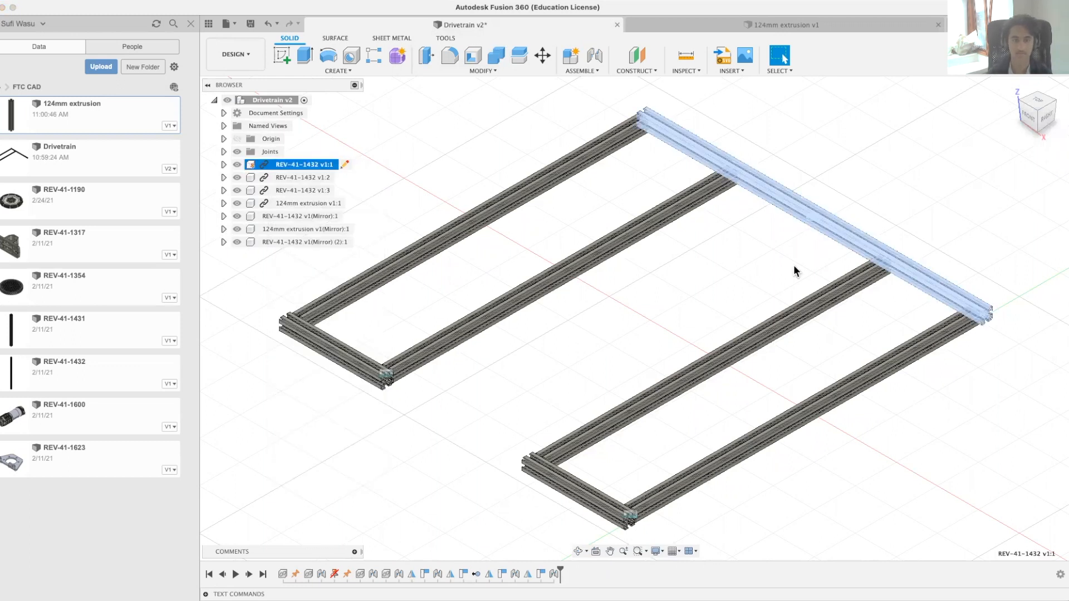
drag(844, 227, 872, 207)
drag(803, 311, 666, 300)
click(359, 194)
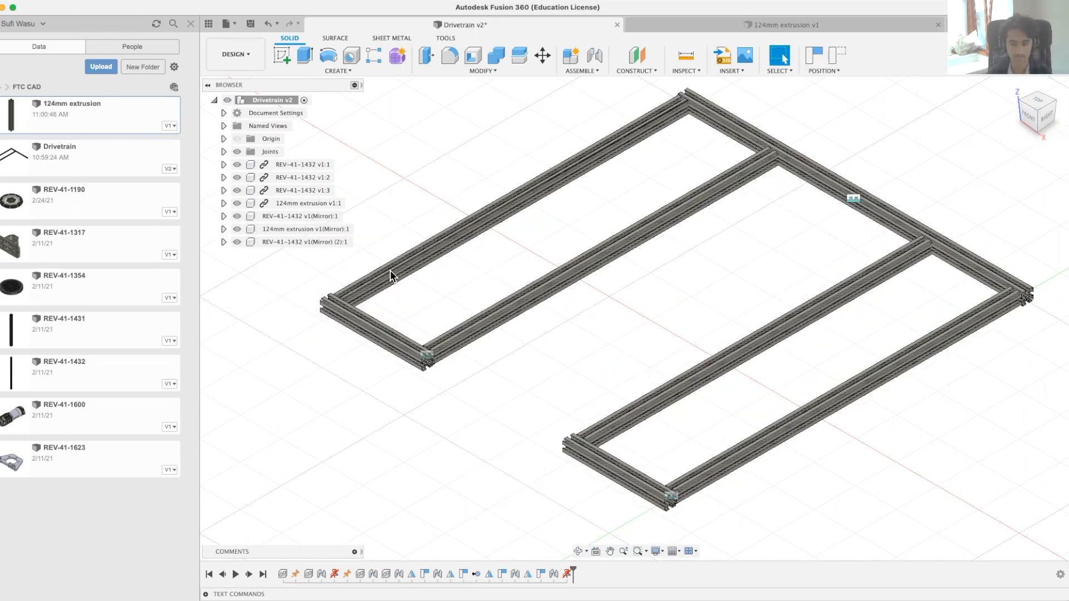
drag(417, 272, 406, 272)
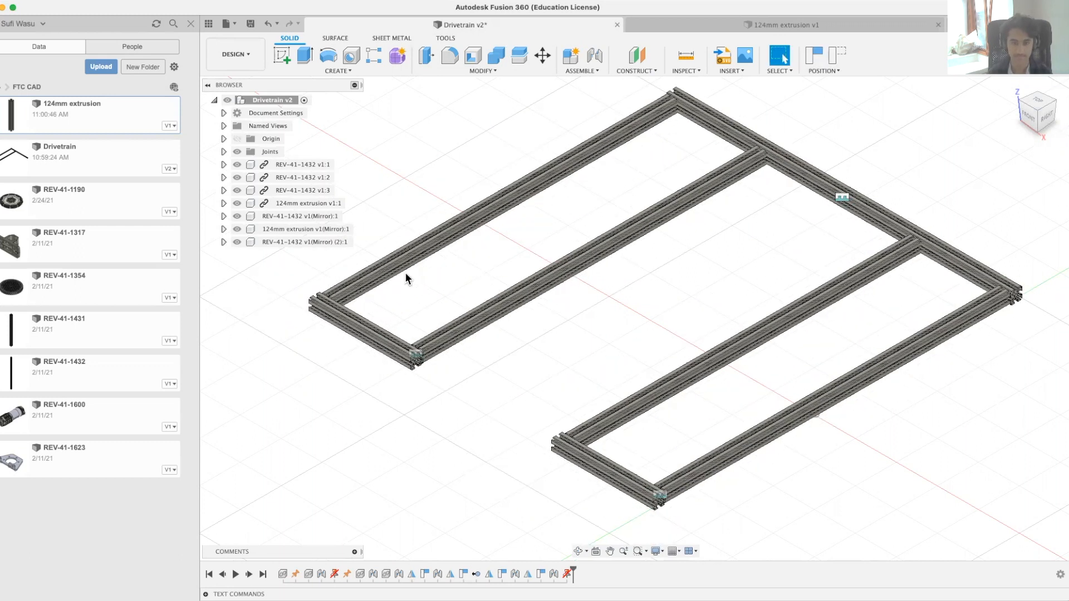
Step: Ground the REV-41-1432 crosspiece again, capturing the frame's moved position
right_click(308, 166)
click(336, 179)
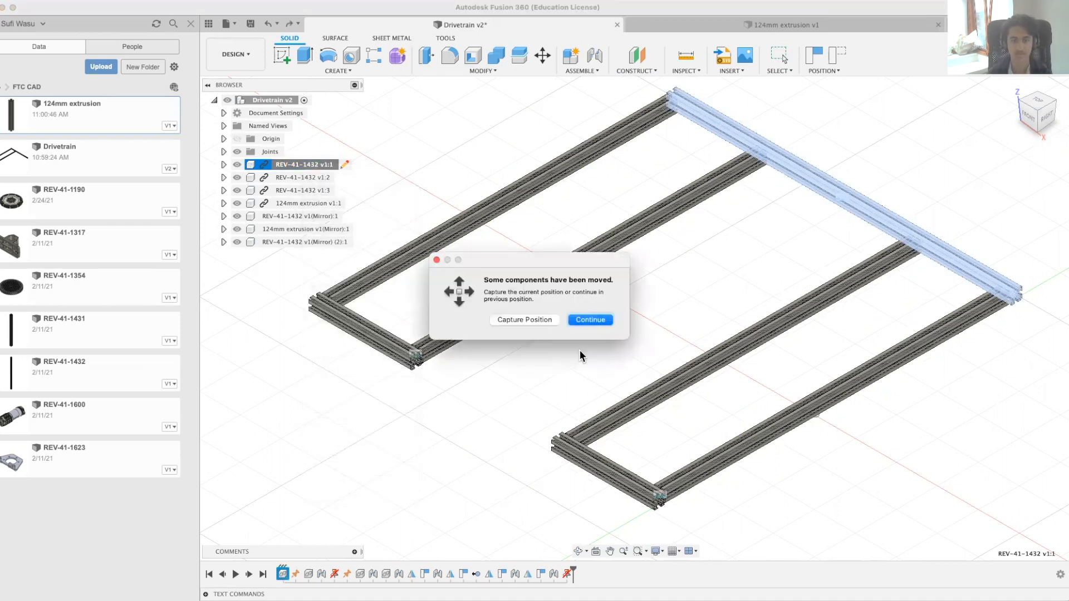
click(547, 319)
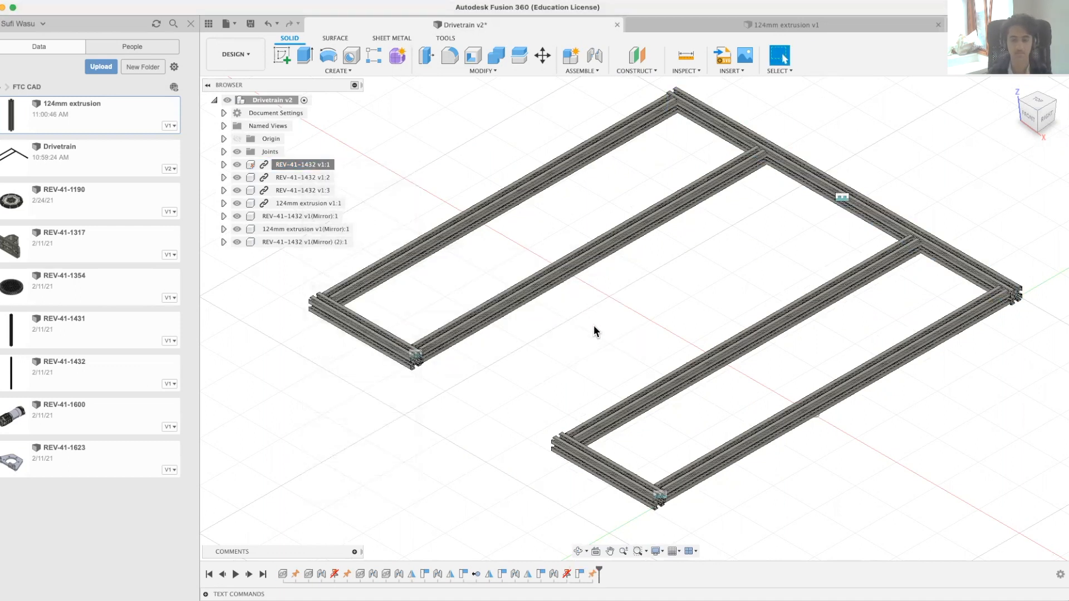